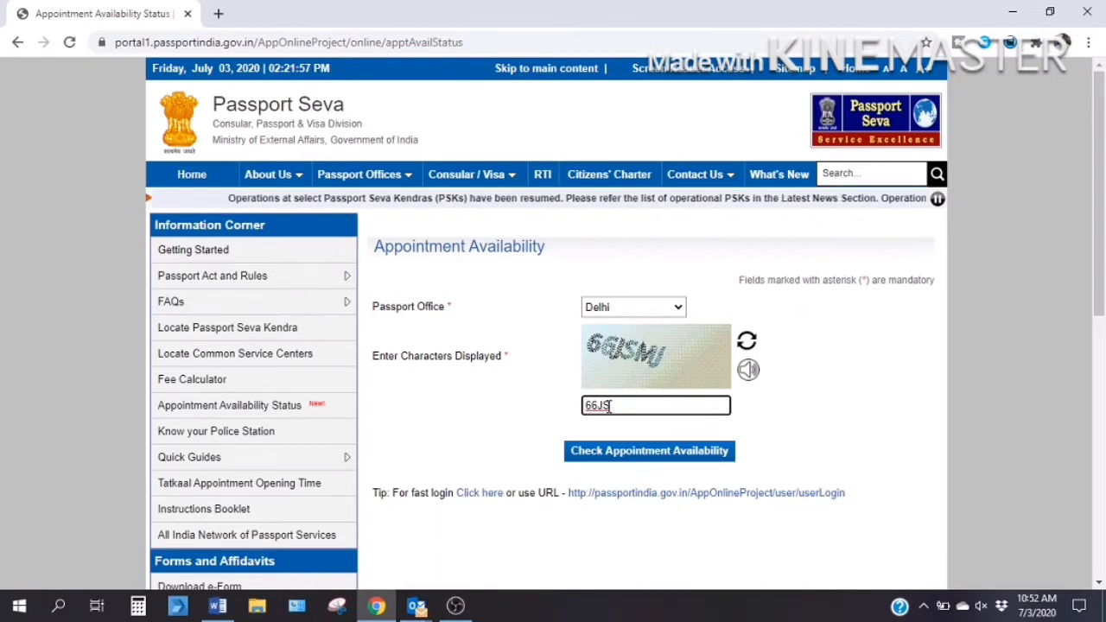
Submit the captcha for the Delhi availability check, then enter the new captcha after the error and resubmit.
text(MU)
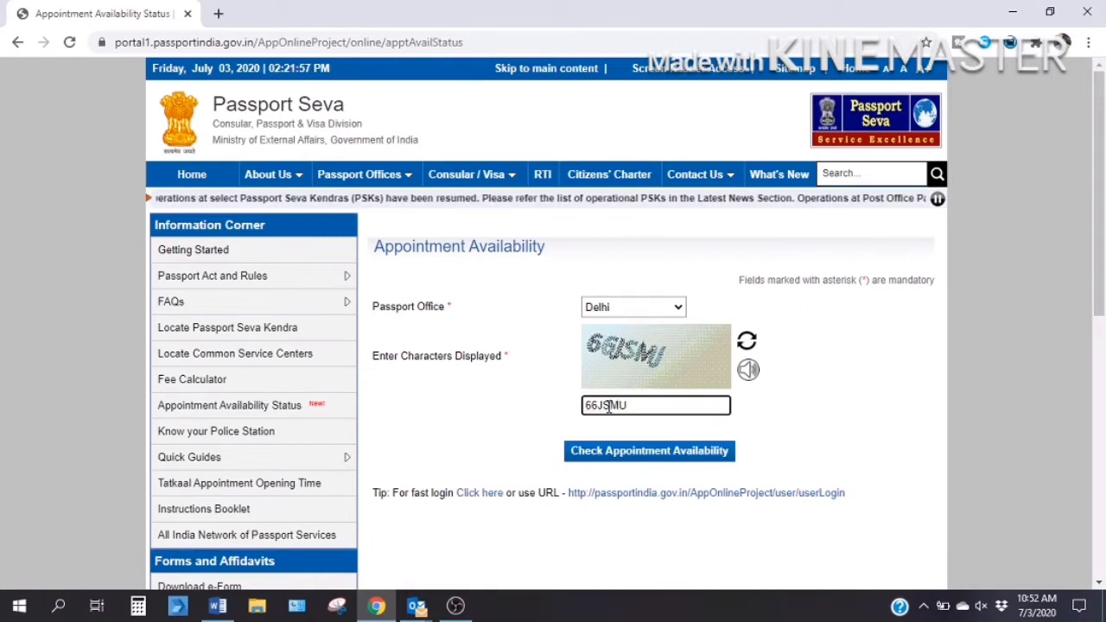
click(621, 455)
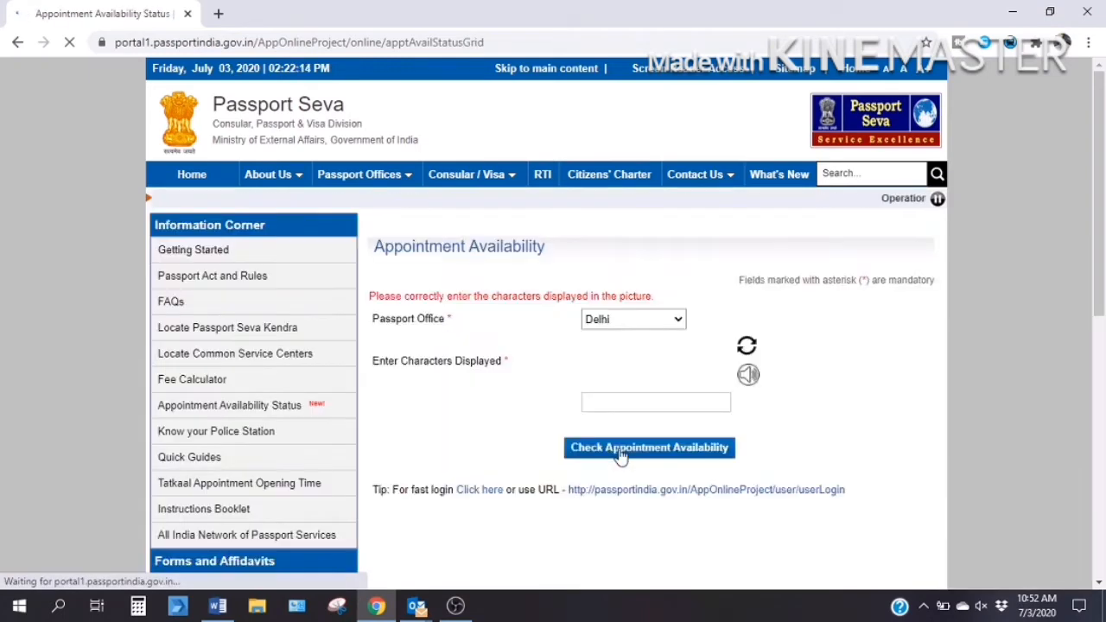
click(621, 420)
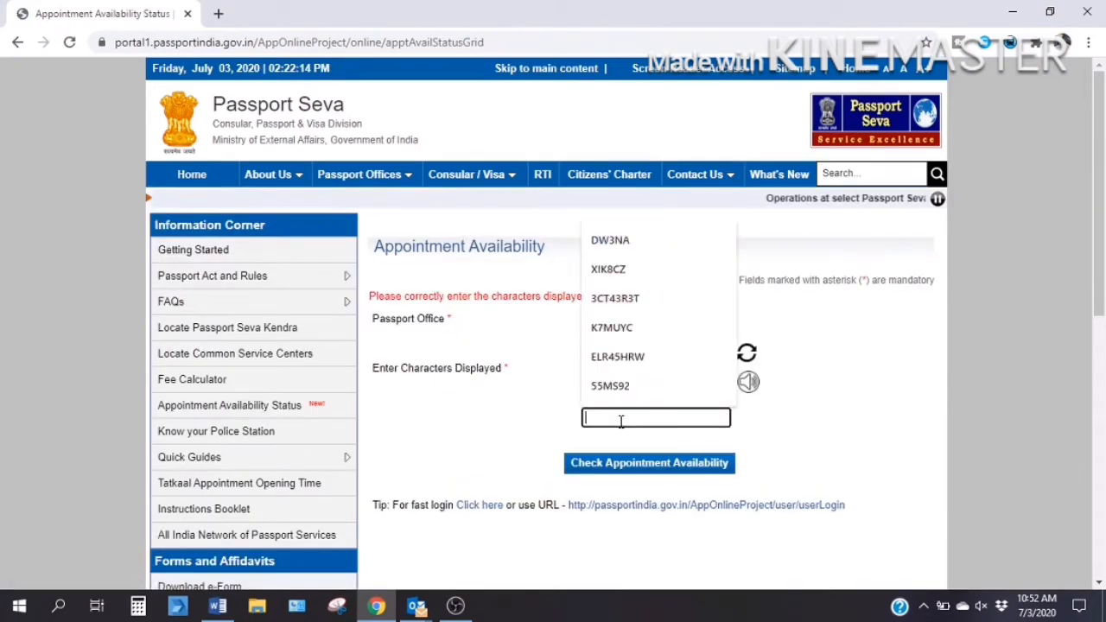
text(NWUMN2J)
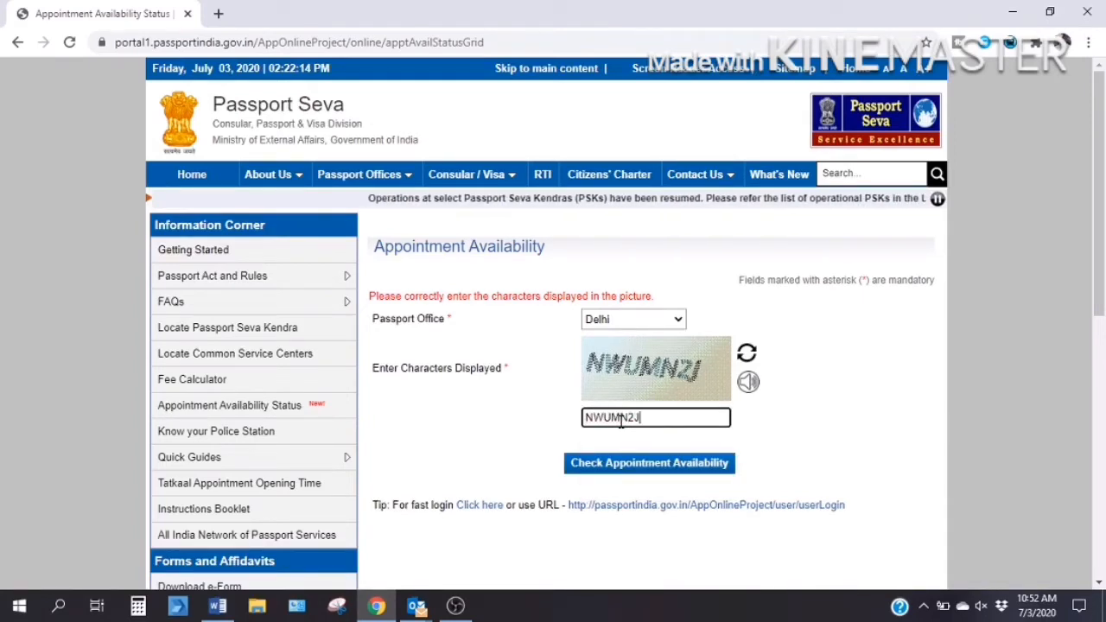
click(615, 465)
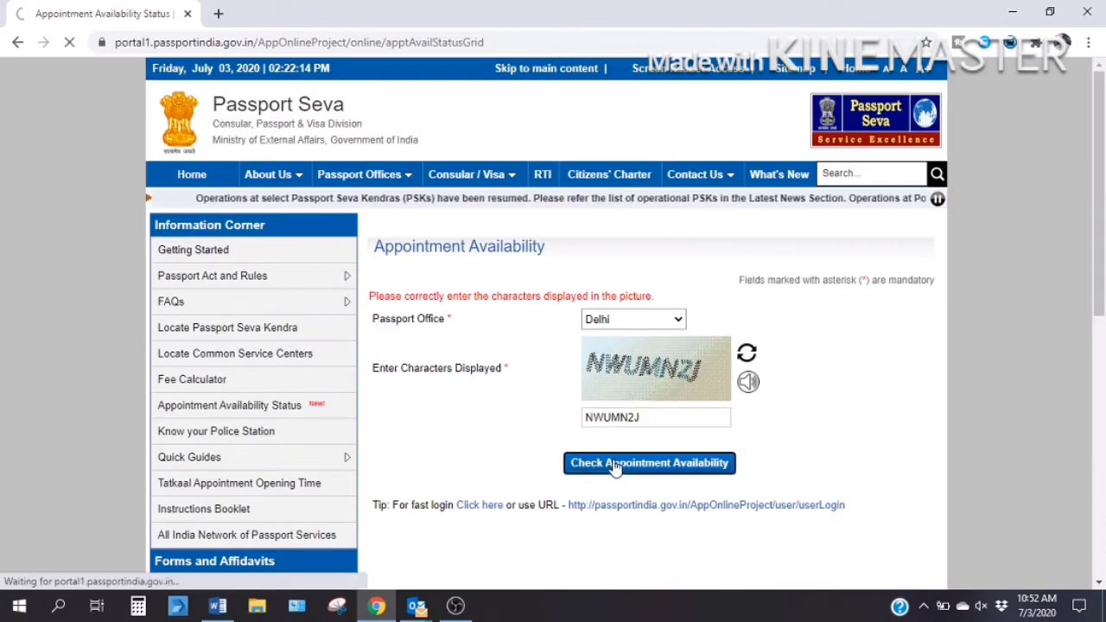
Scroll through the Delhi availability table for PSK Gurgaon, Herald House - ITO and R K Puram, then return to the form.
scroll(616, 467, down, 5)
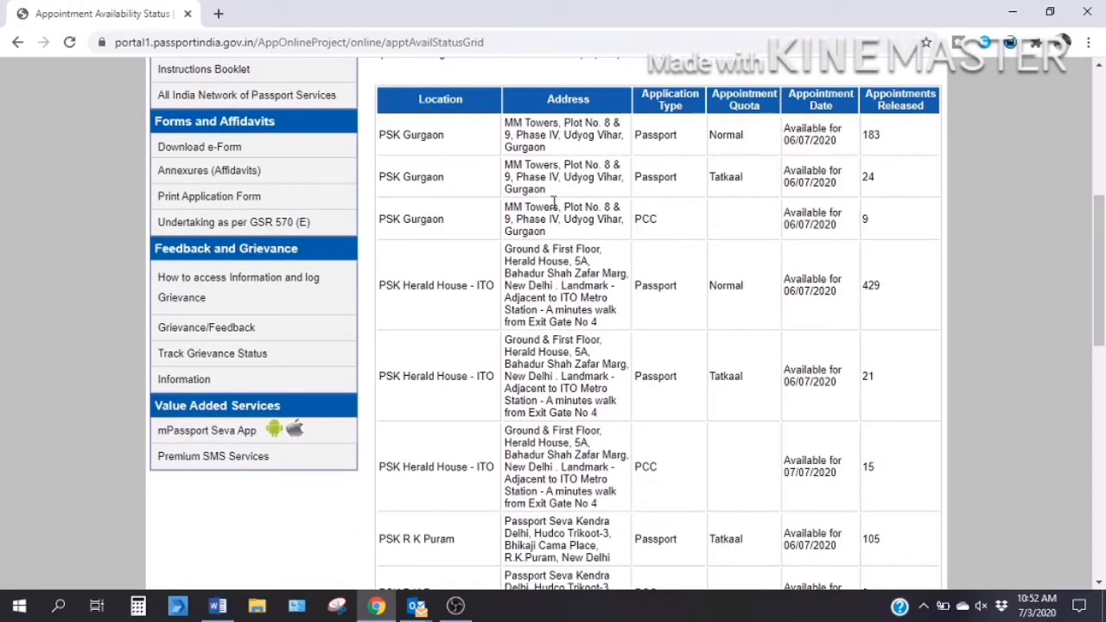
scroll(554, 201, down, 1)
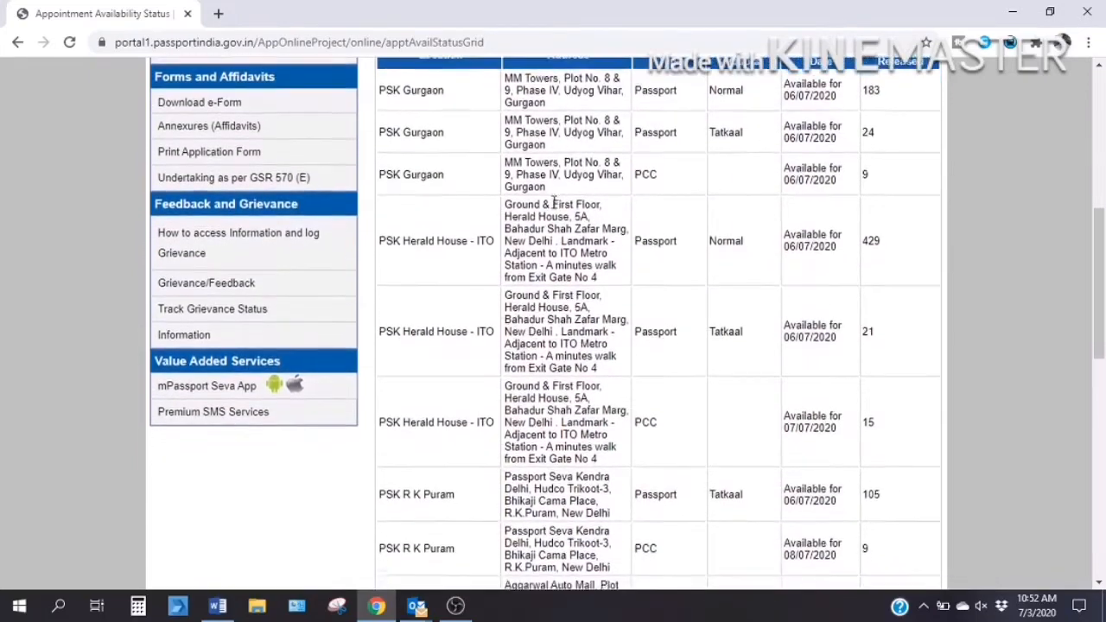
scroll(554, 202, up, 1)
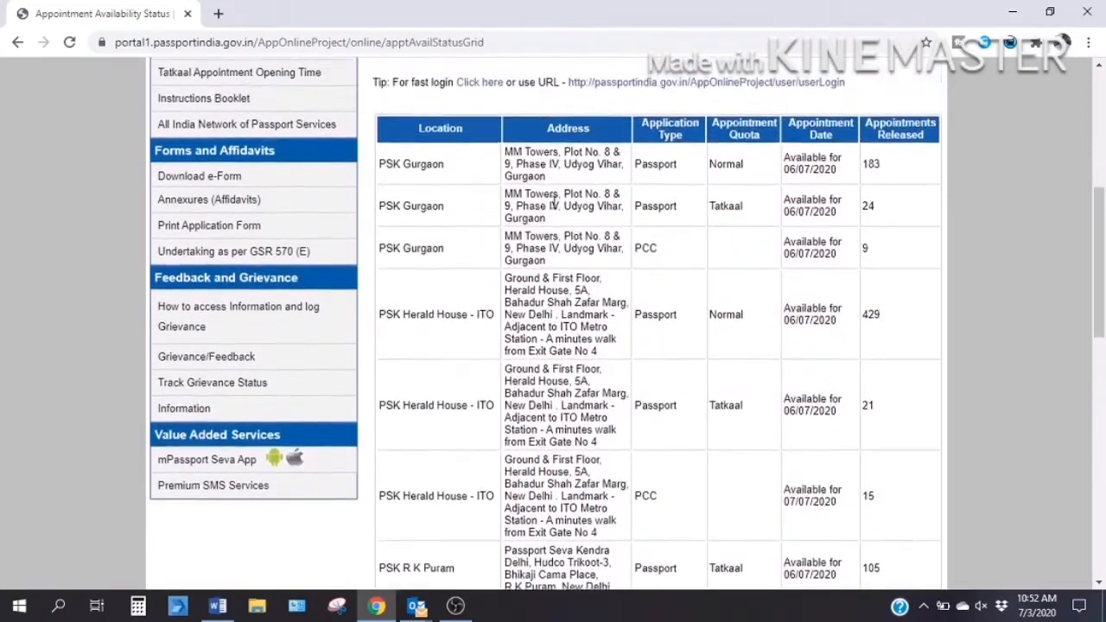
scroll(554, 202, down, 1)
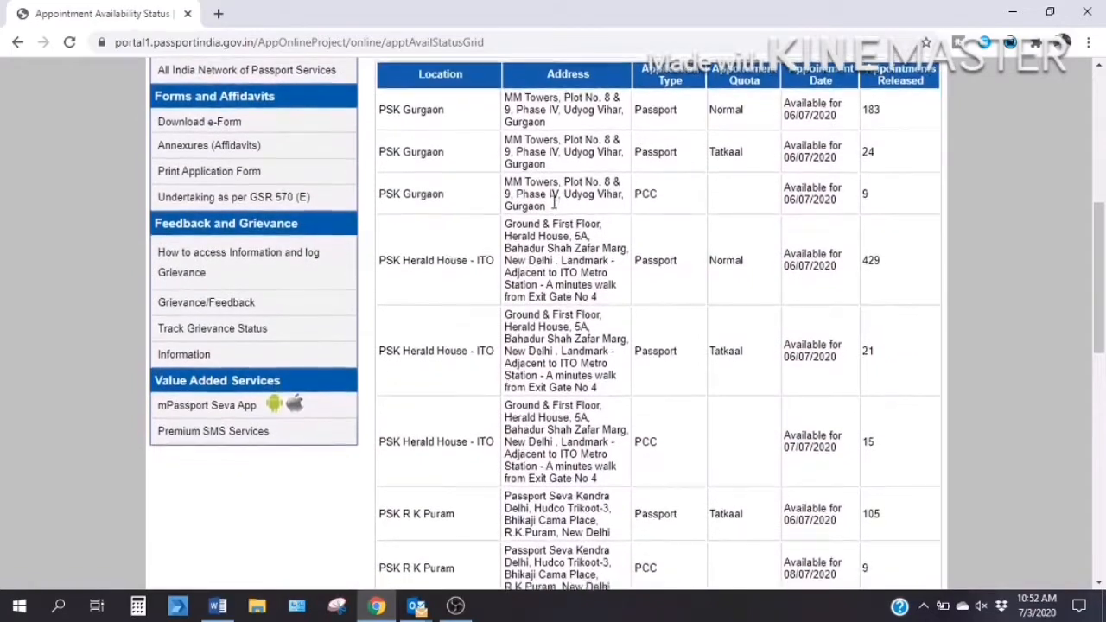
scroll(554, 201, down, 1)
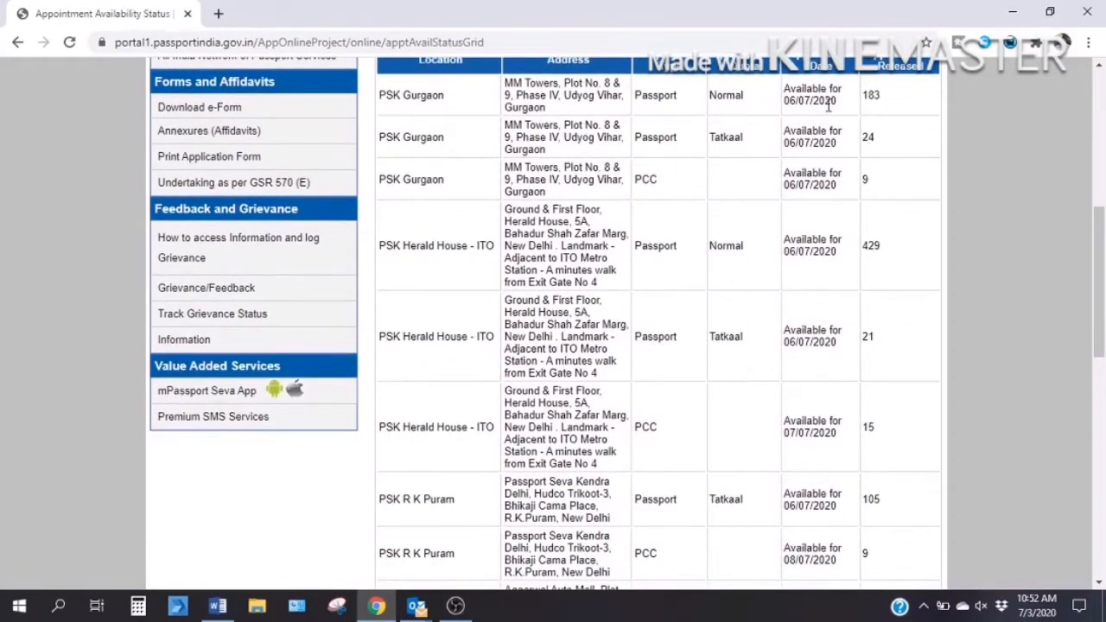
scroll(839, 110, up, 1)
scroll(871, 239, up, 3)
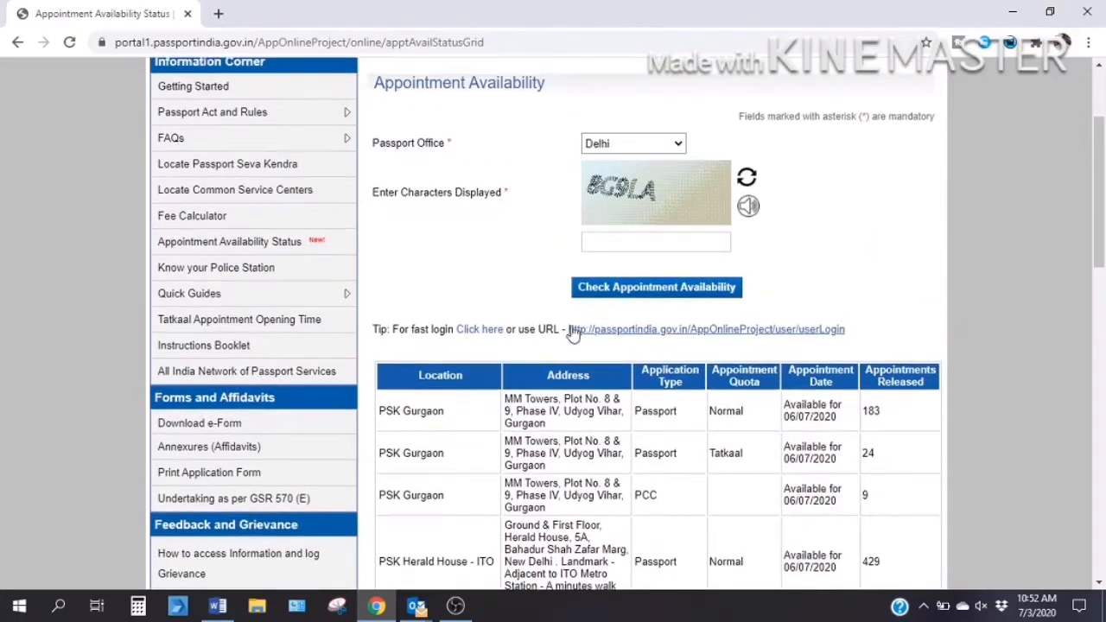
Open the applicant login page and continue with the saved login ID.
click(481, 332)
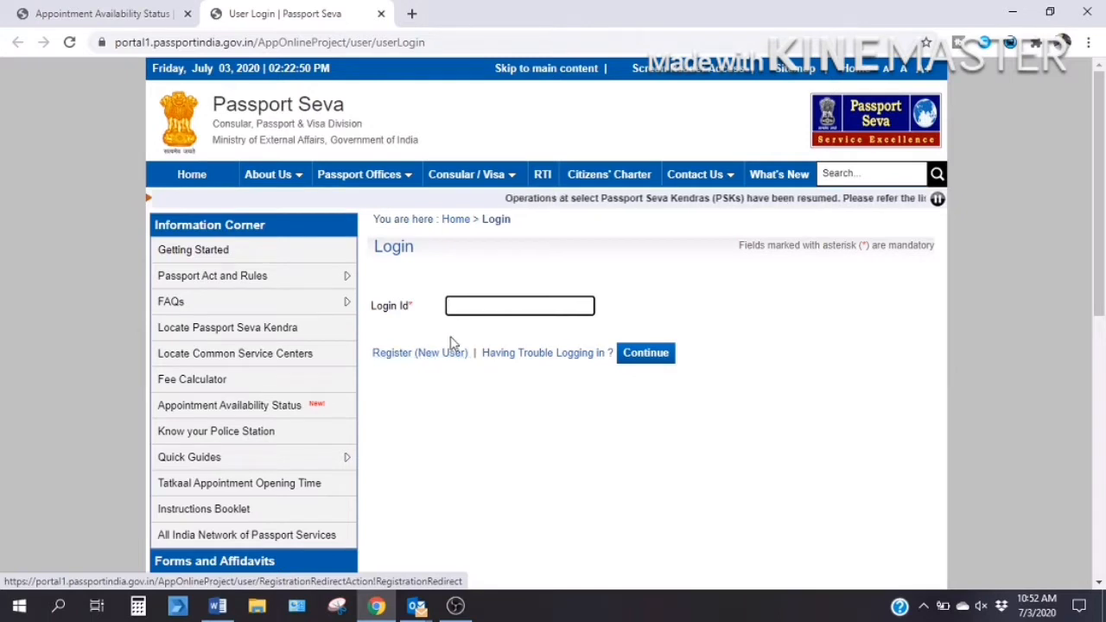
click(482, 307)
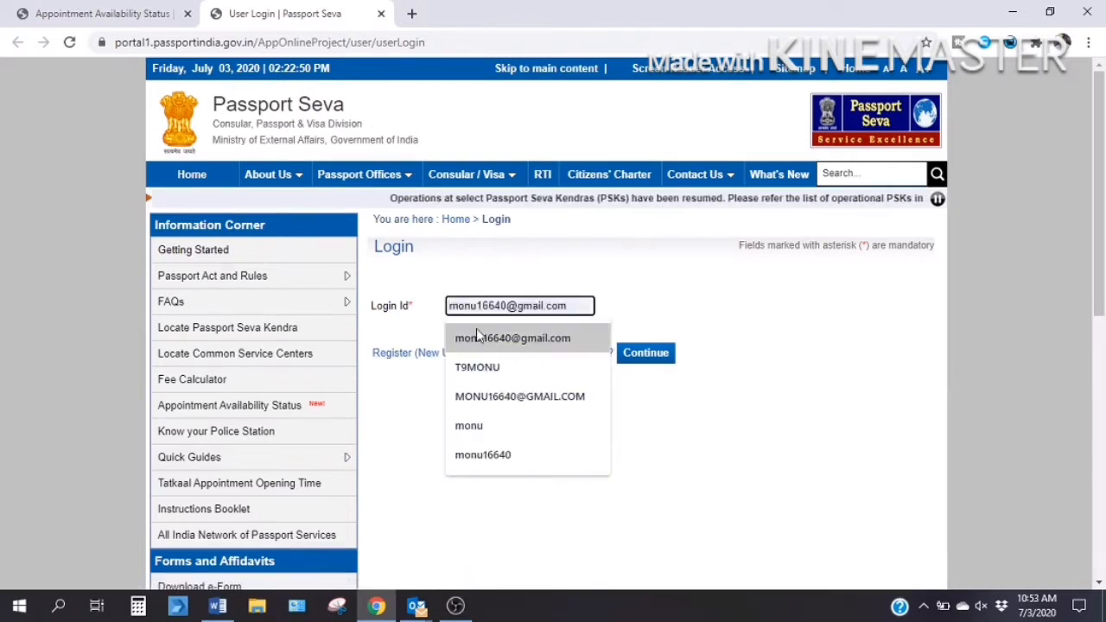
click(478, 366)
click(636, 361)
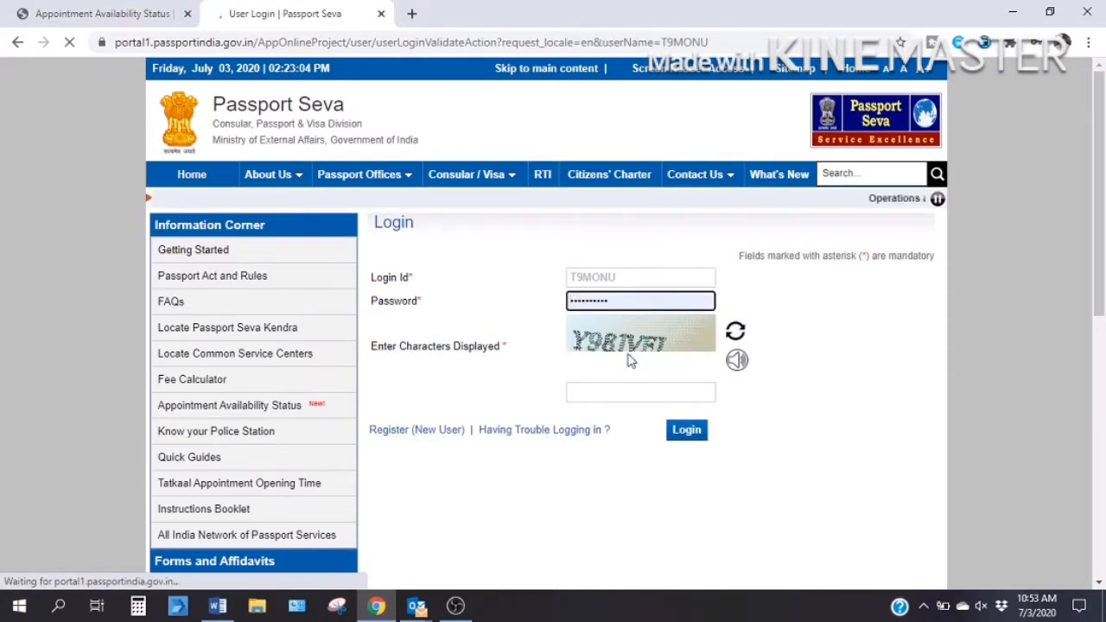
Replace the prefilled password with the account password and type the login captcha.
double_click(611, 299)
text(•)
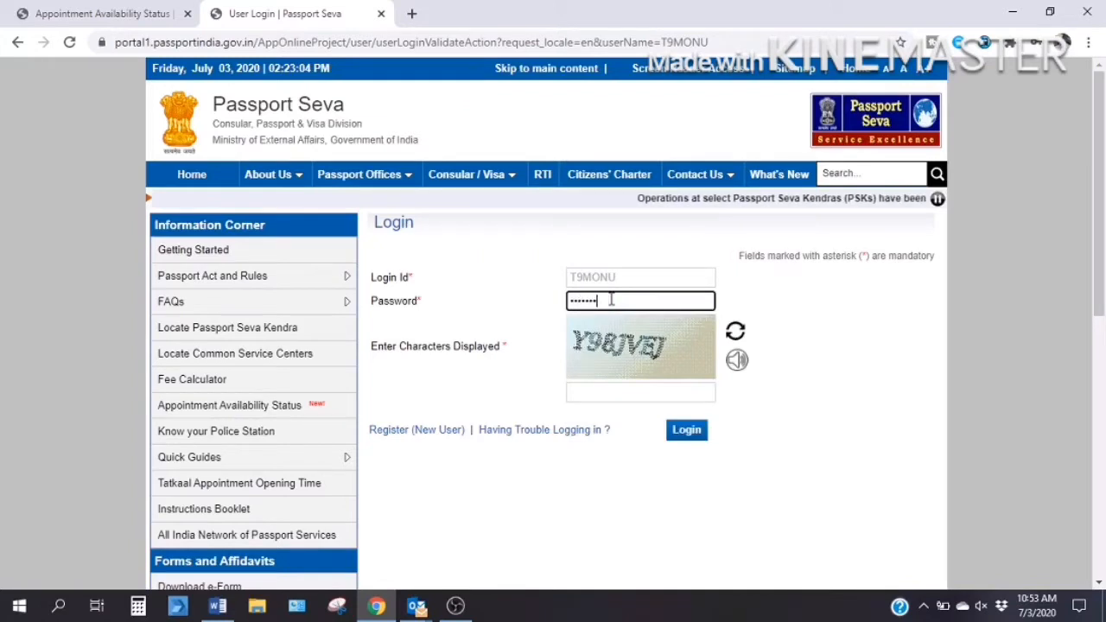
click(582, 390)
text(Y)
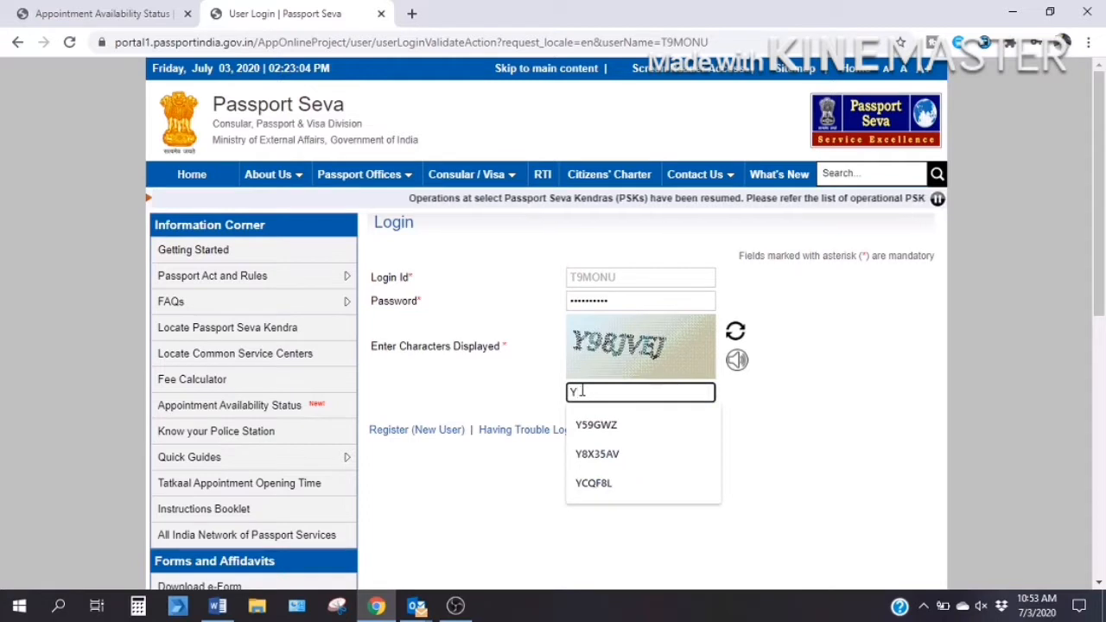
text(98JVEJ)
Log in and open the online form for Apply for Fresh Passport/Re-issue of Passport.
click(681, 439)
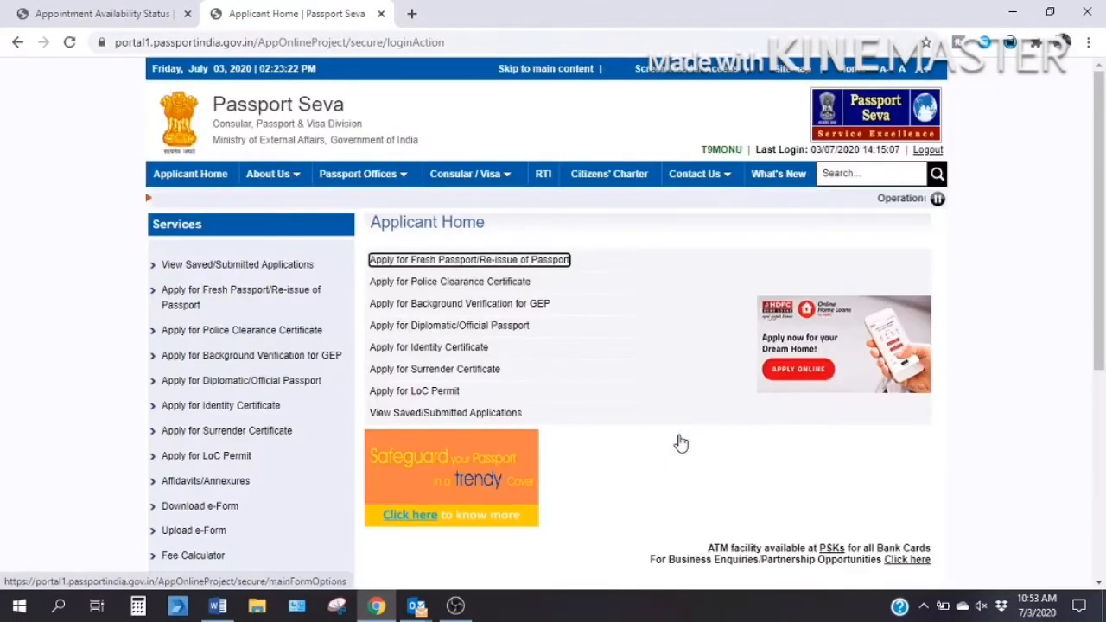
click(499, 264)
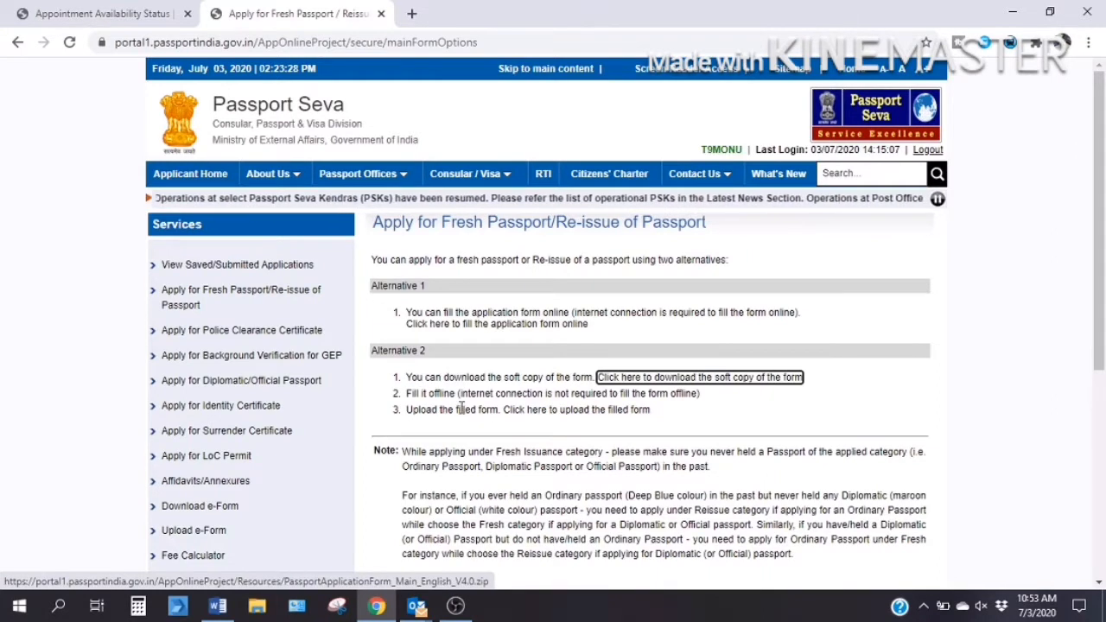
click(474, 325)
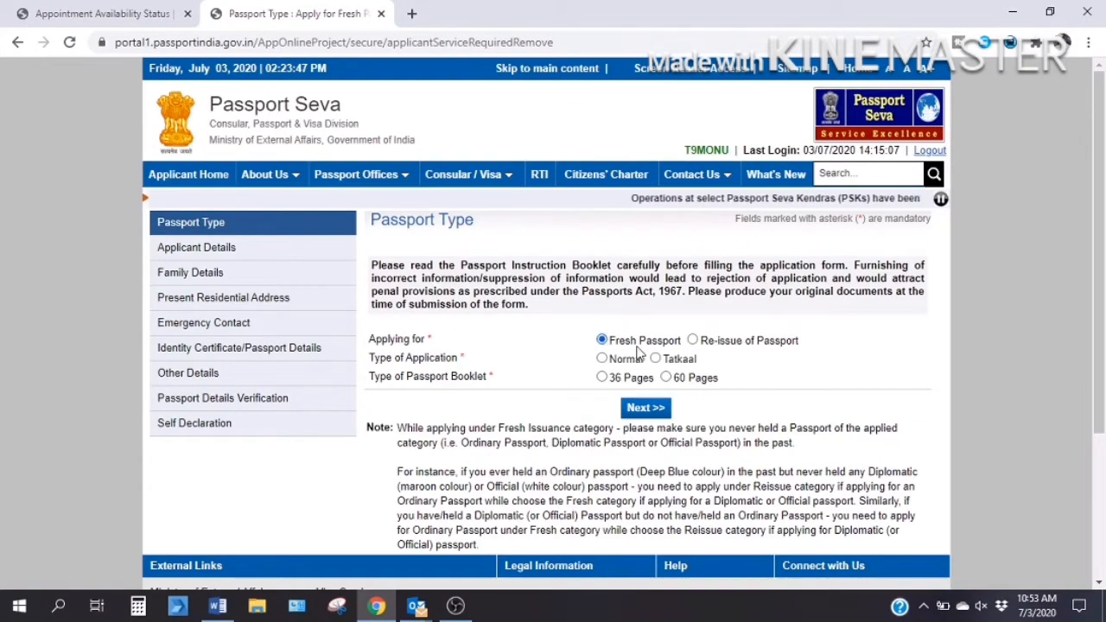
Choose Fresh Passport, Normal type and a 36-page booklet, then go to Applicant Details.
click(693, 341)
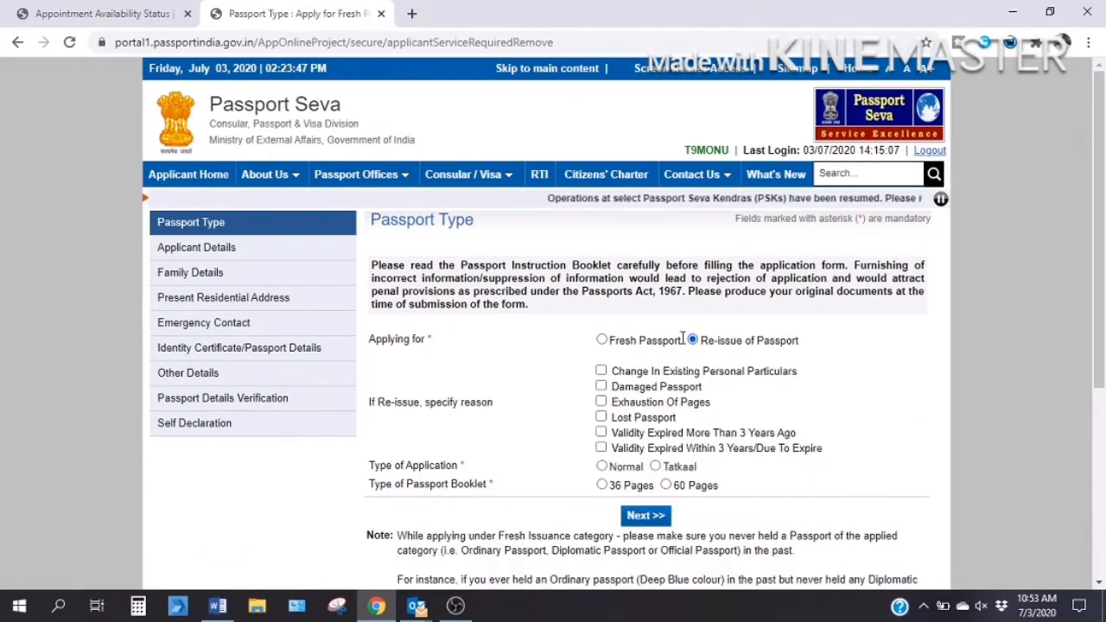
click(602, 341)
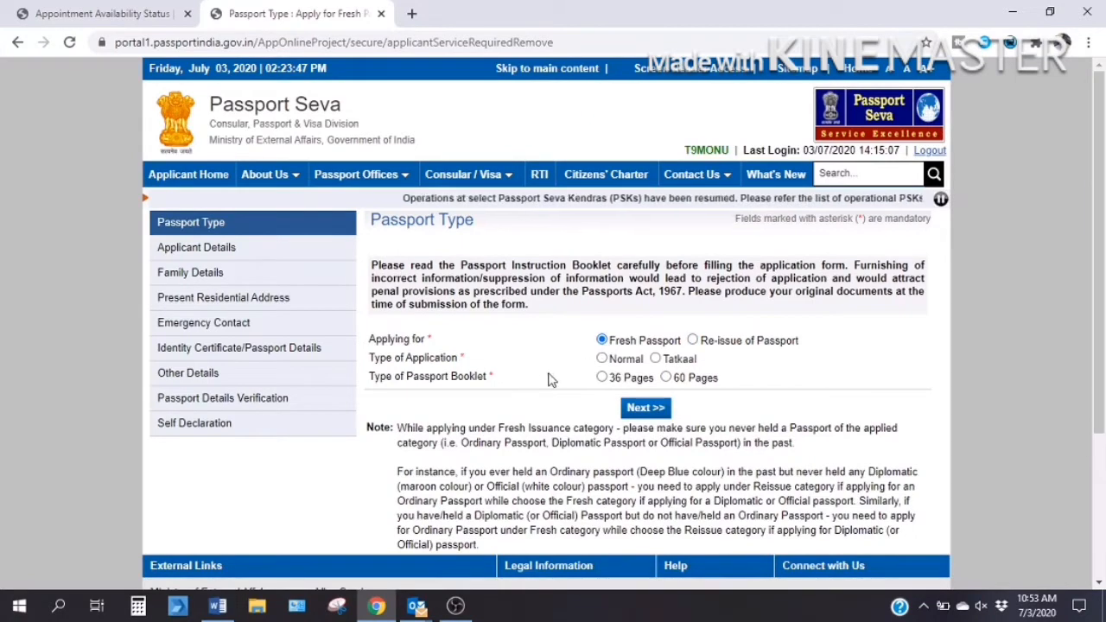
click(602, 360)
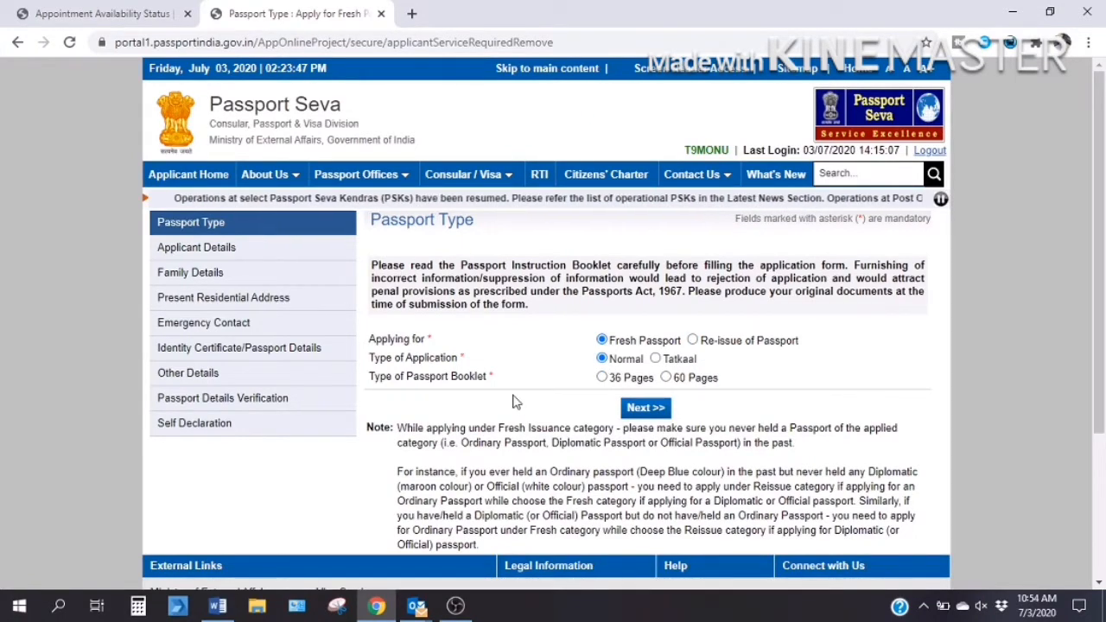
click(603, 378)
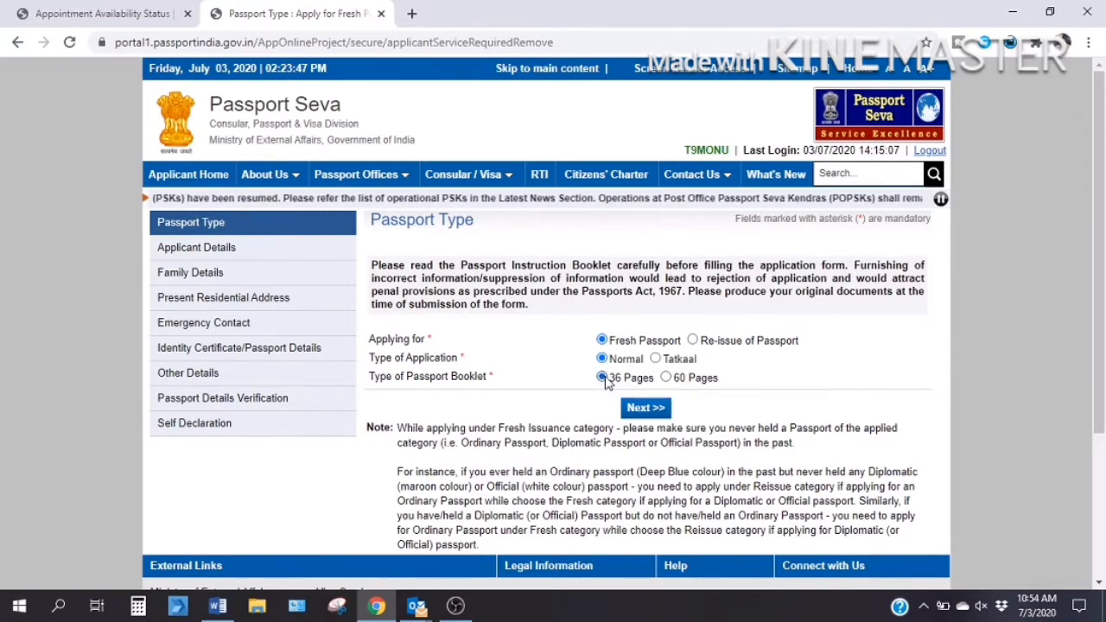
click(637, 413)
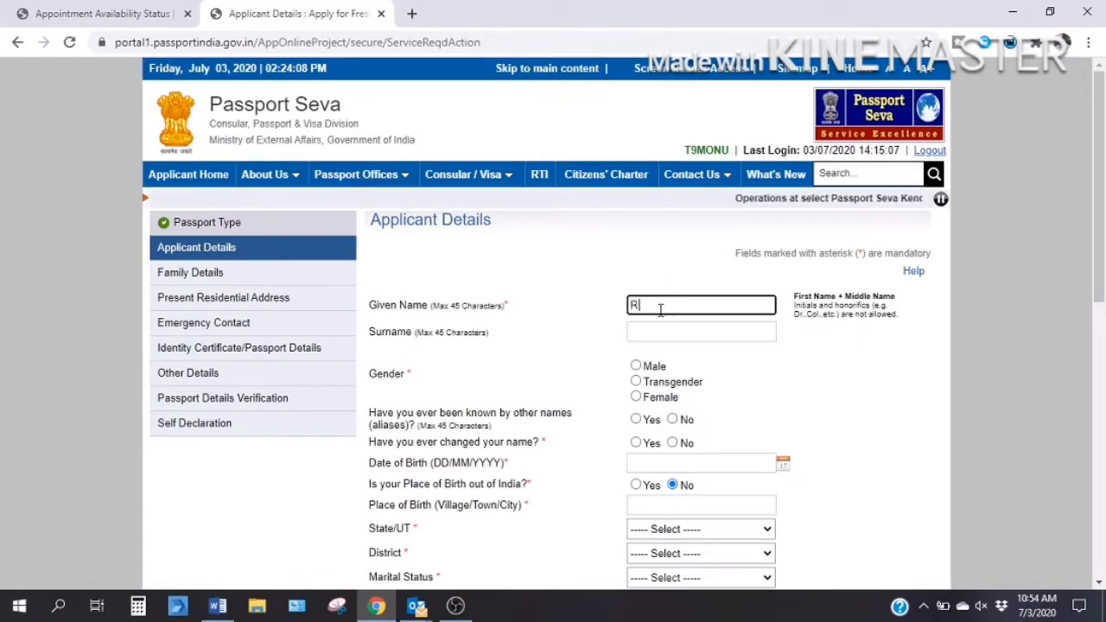
Enter the applicant's surname, gender Male, date of birth and place of birth NEW DELHI.
key(Tab)
text(SINGH)
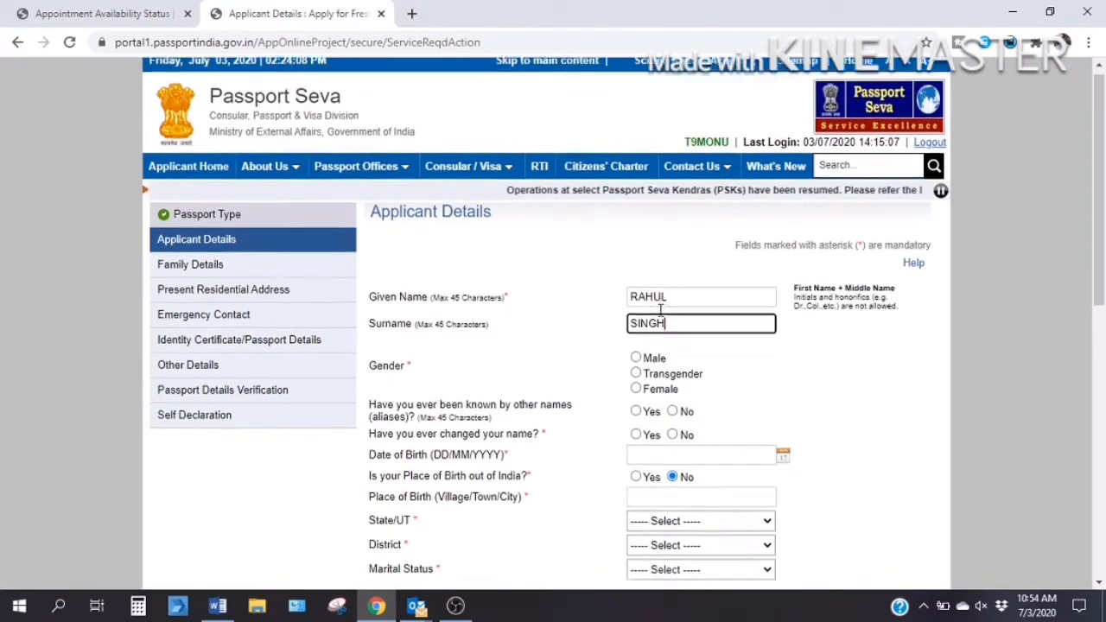
scroll(656, 311, down, 1)
click(637, 308)
scroll(588, 311, down, 1)
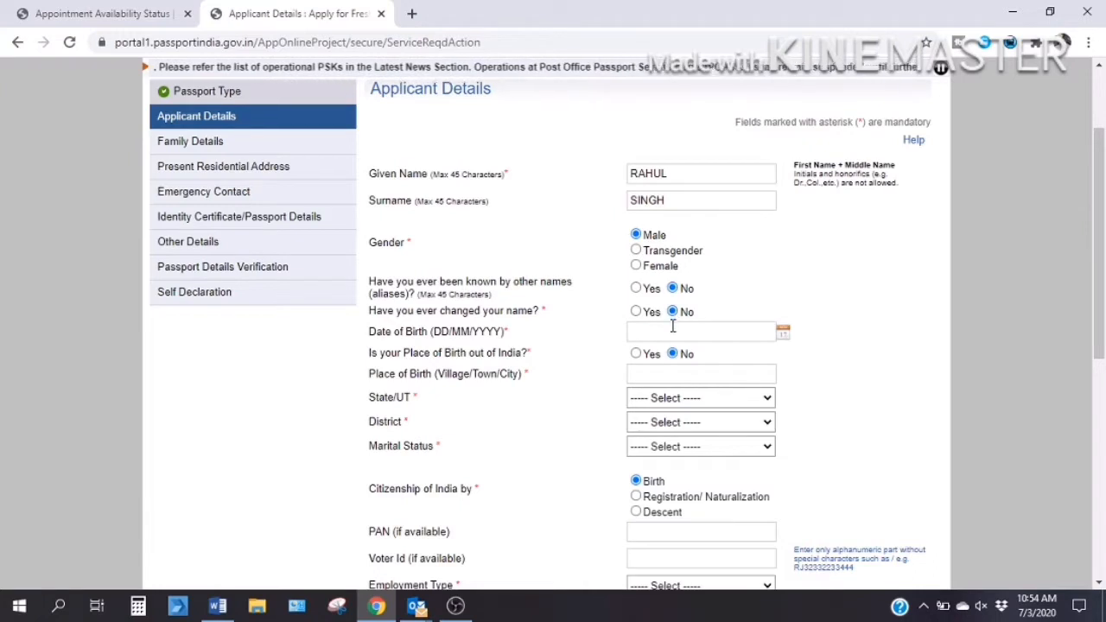
click(673, 329)
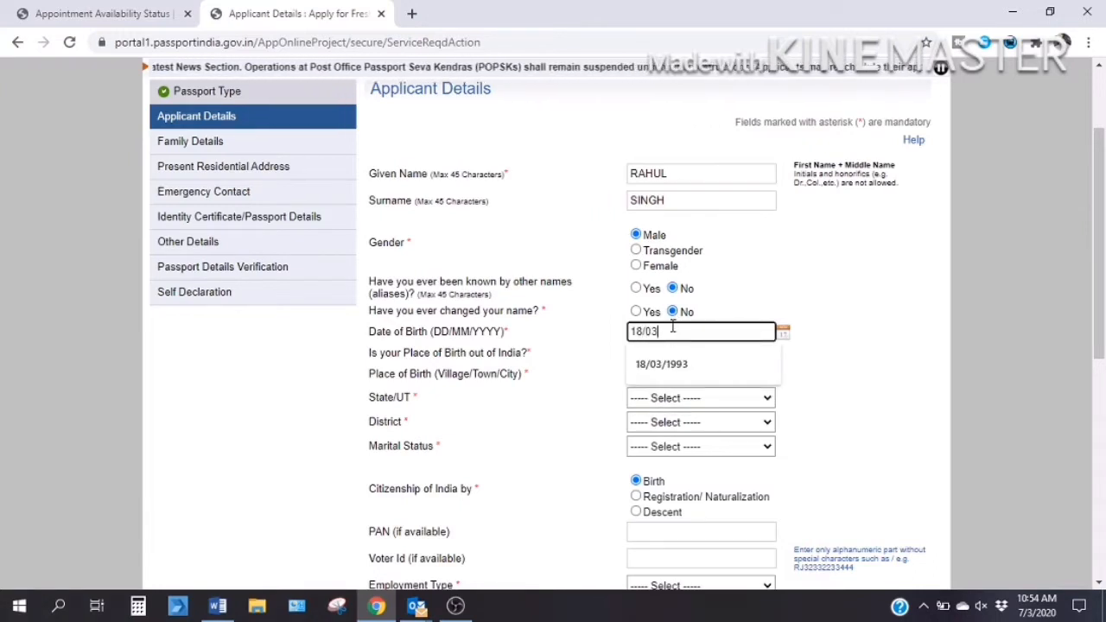
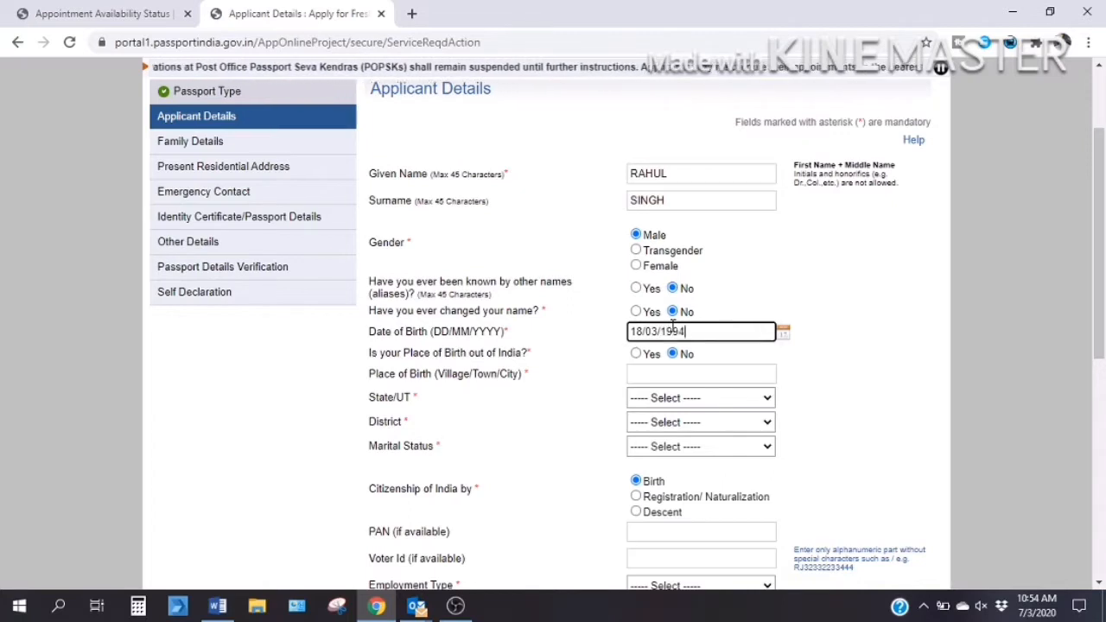
click(667, 374)
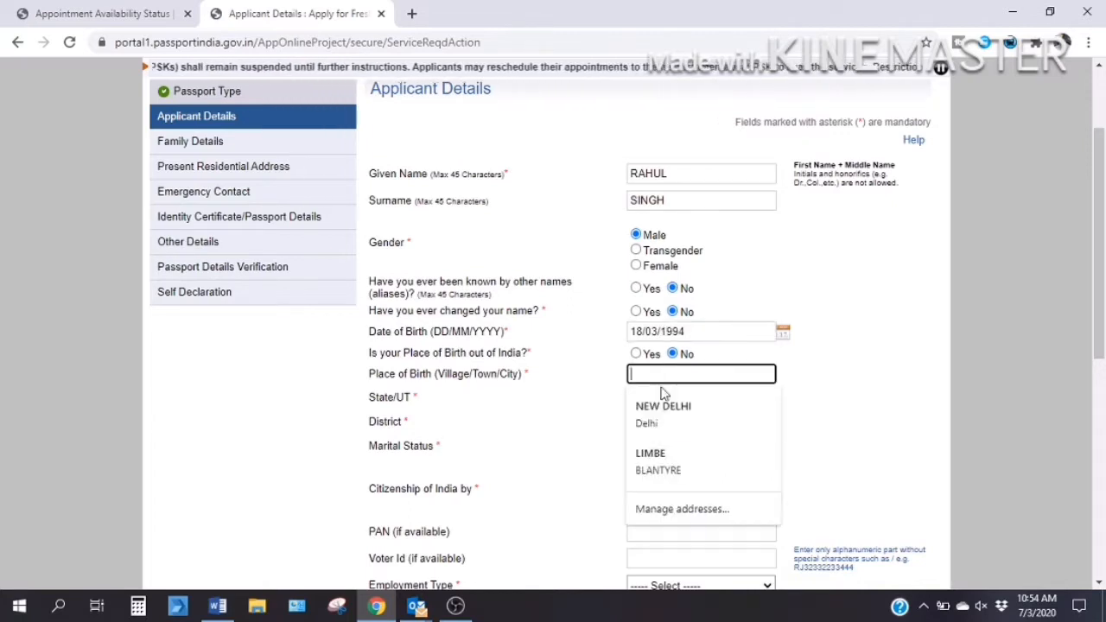
click(659, 417)
Set district to South West Delhi, marital status Single and employment type Private.
click(661, 427)
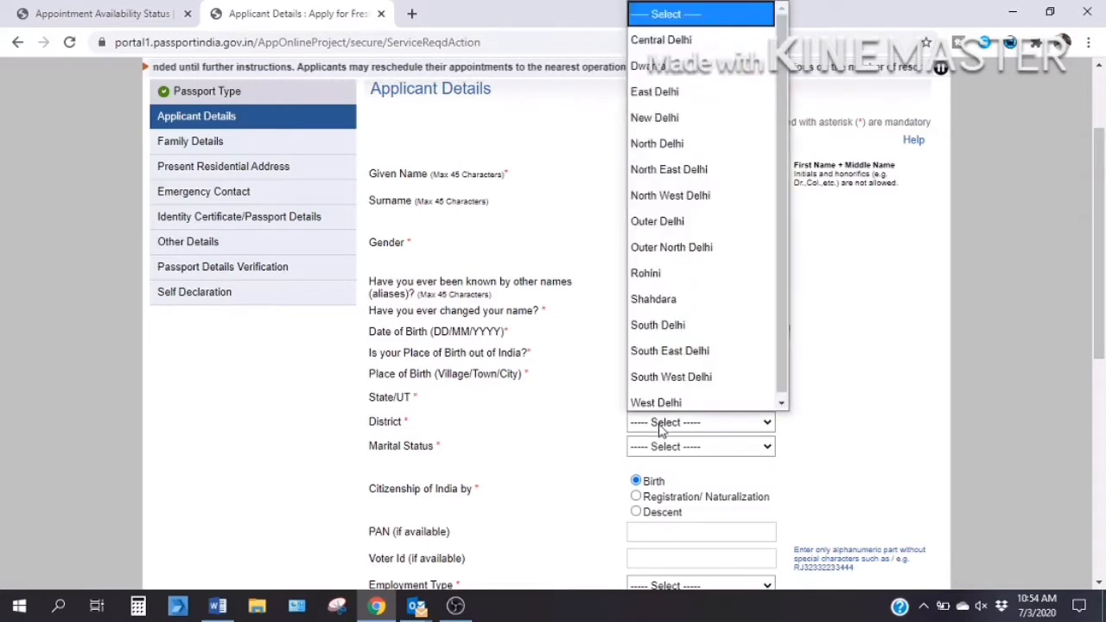
click(669, 372)
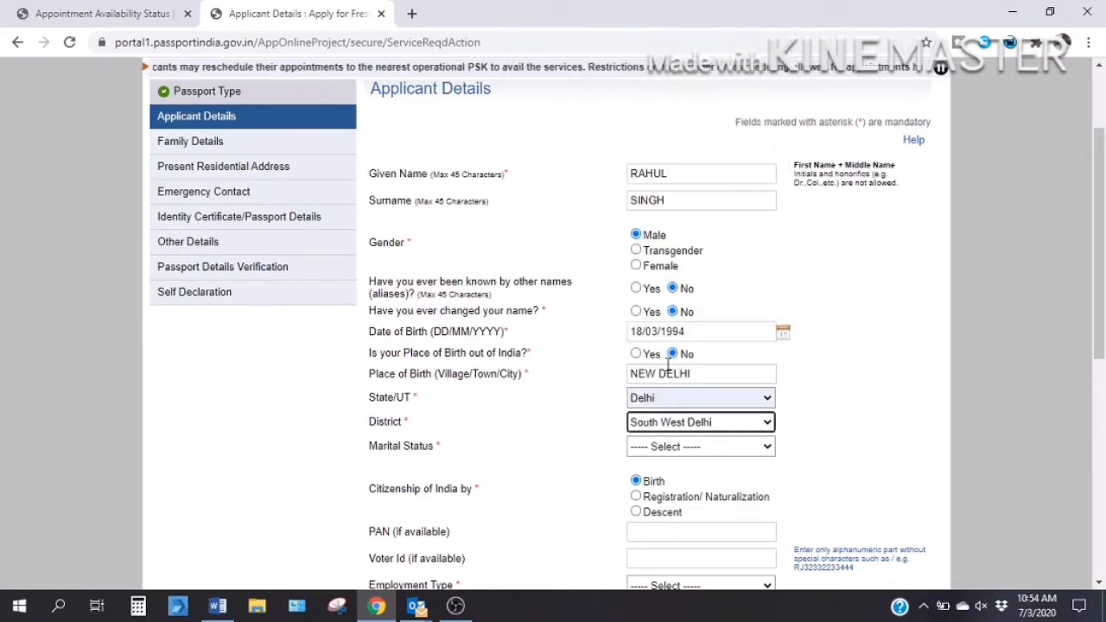
click(658, 452)
click(655, 370)
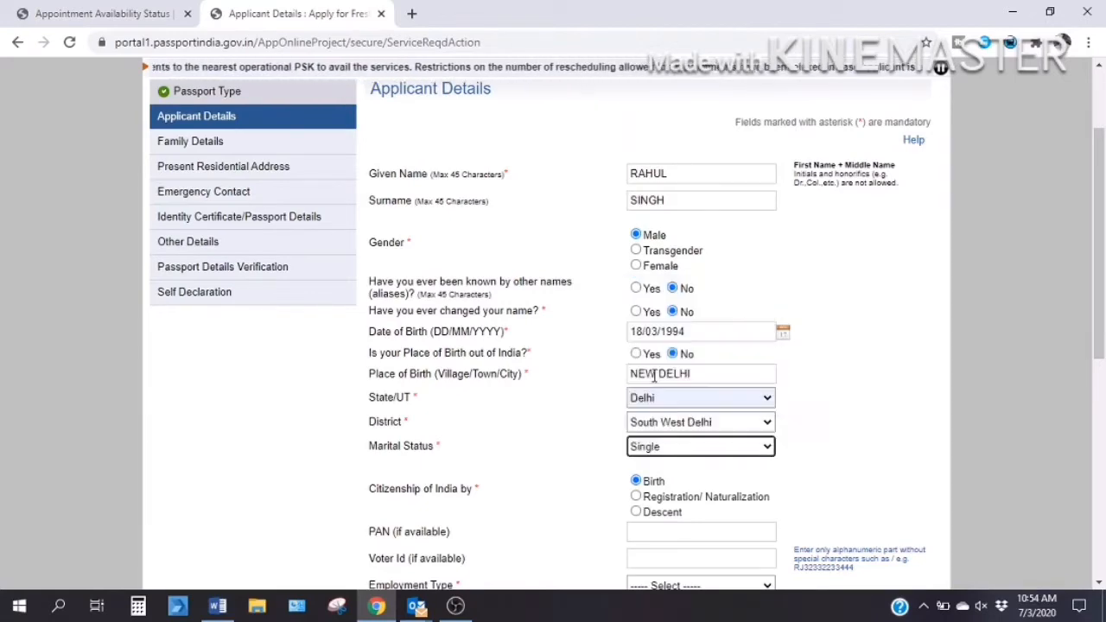
scroll(654, 374, down, 1)
scroll(654, 374, down, 2)
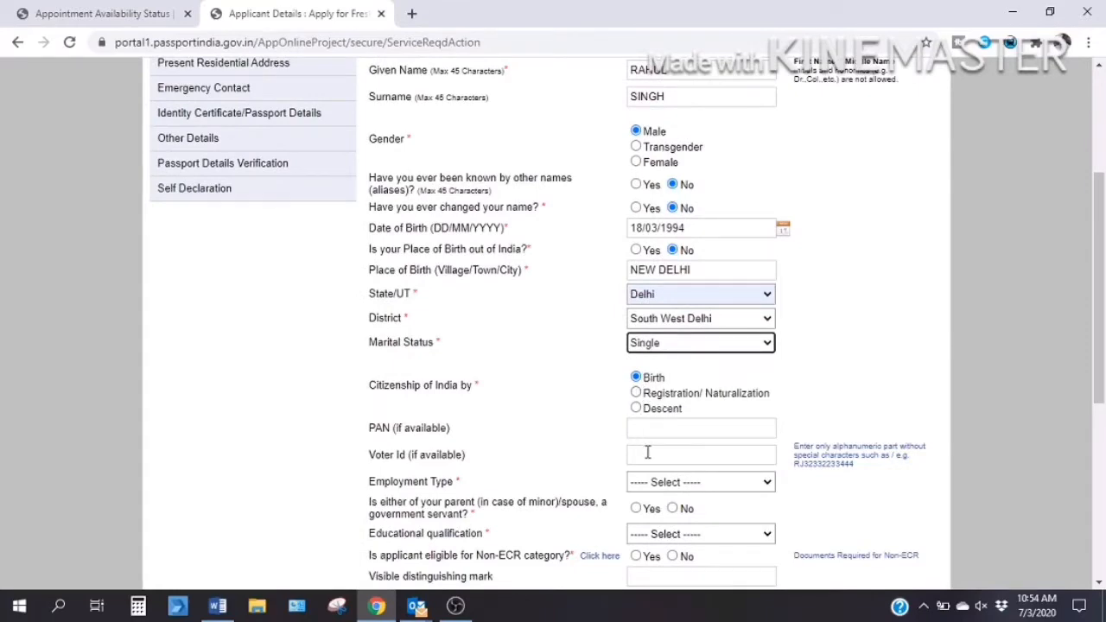
scroll(647, 452, down, 2)
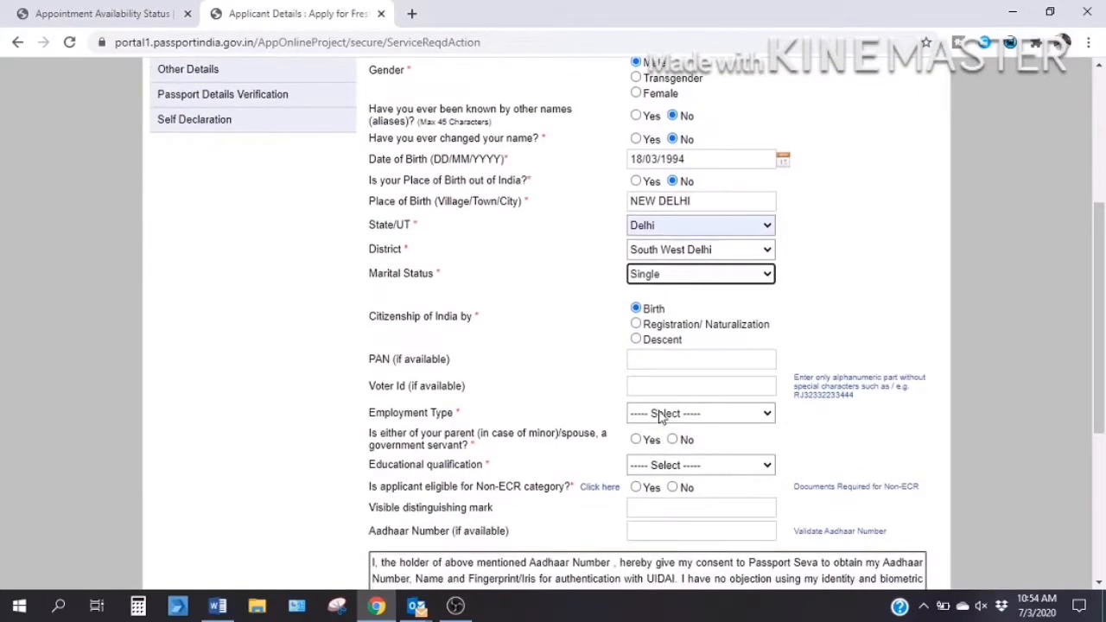
click(662, 416)
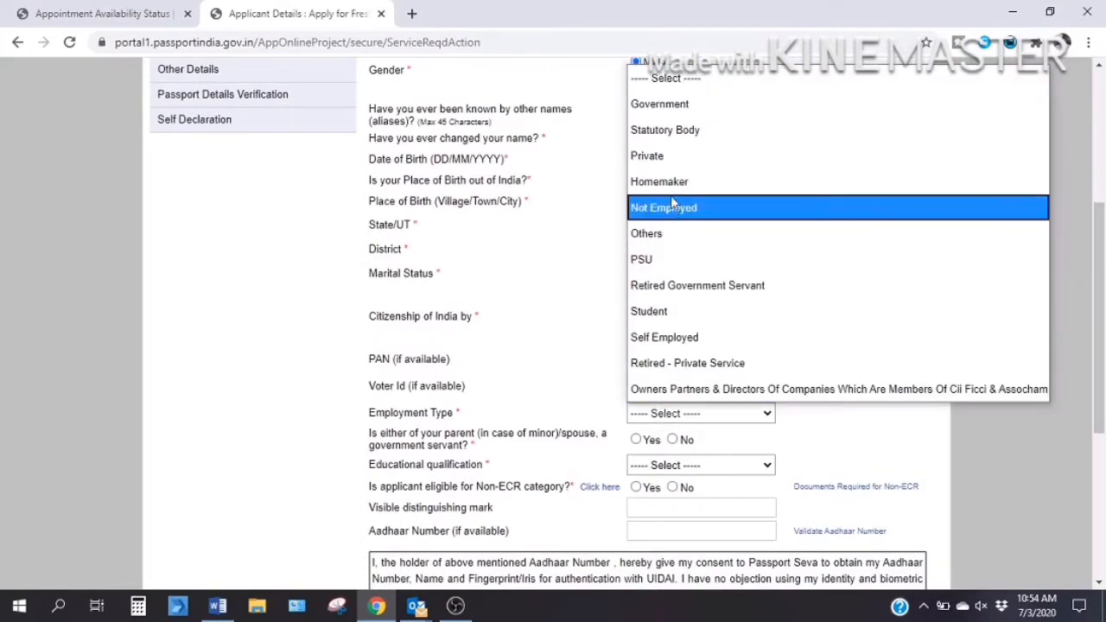
click(658, 160)
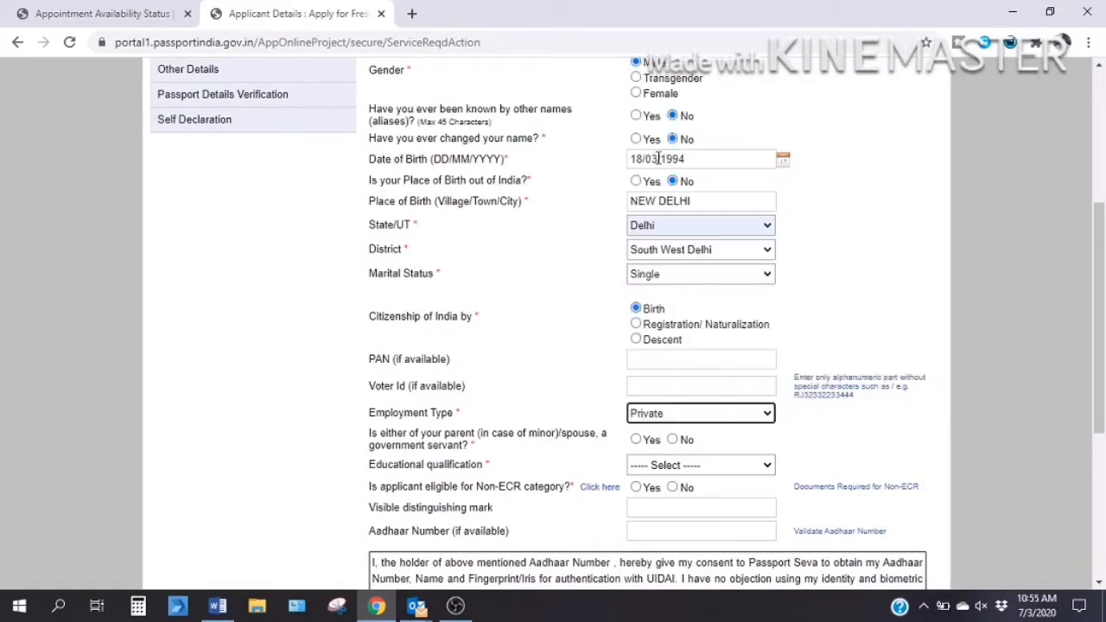
Answer No to the government servant parent question and choose Graduate And Above qualification.
scroll(596, 379, down, 1)
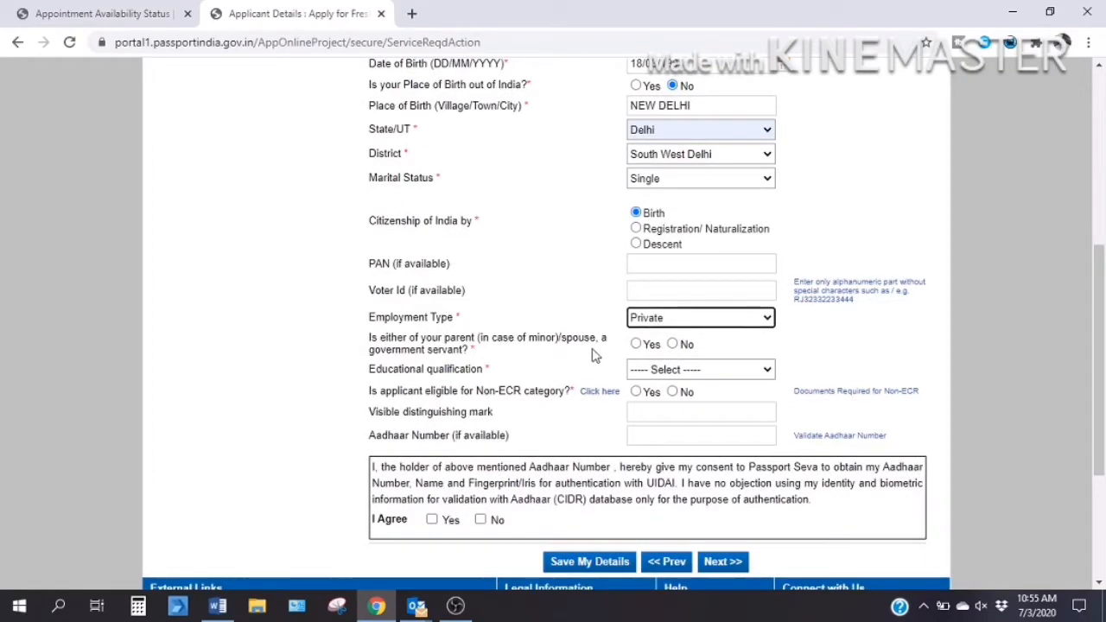
click(674, 344)
scroll(672, 339, down, 1)
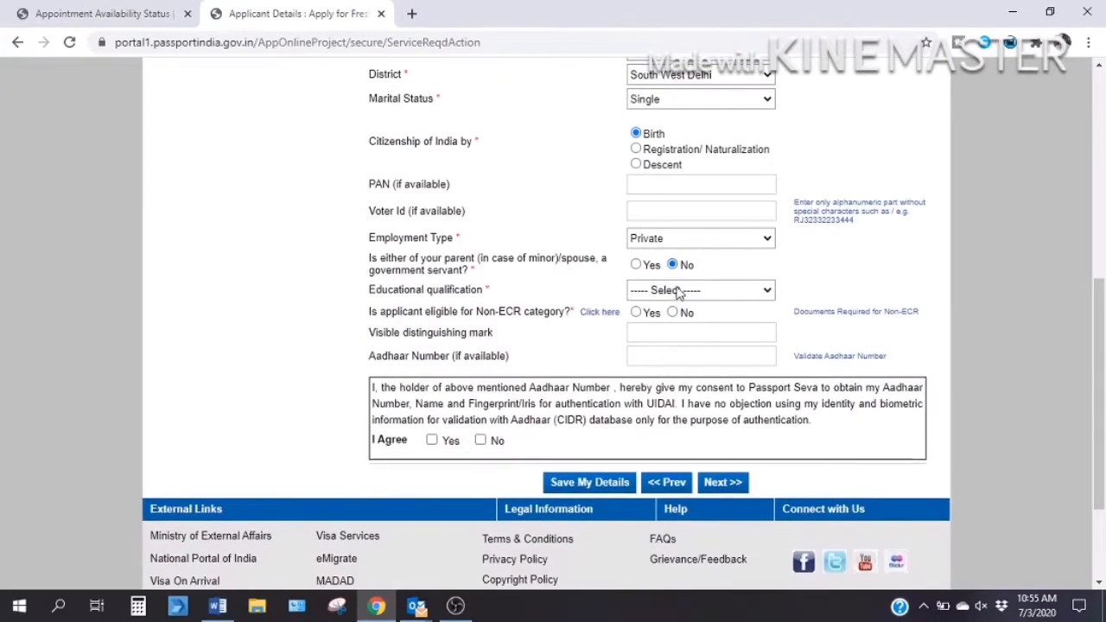
click(679, 292)
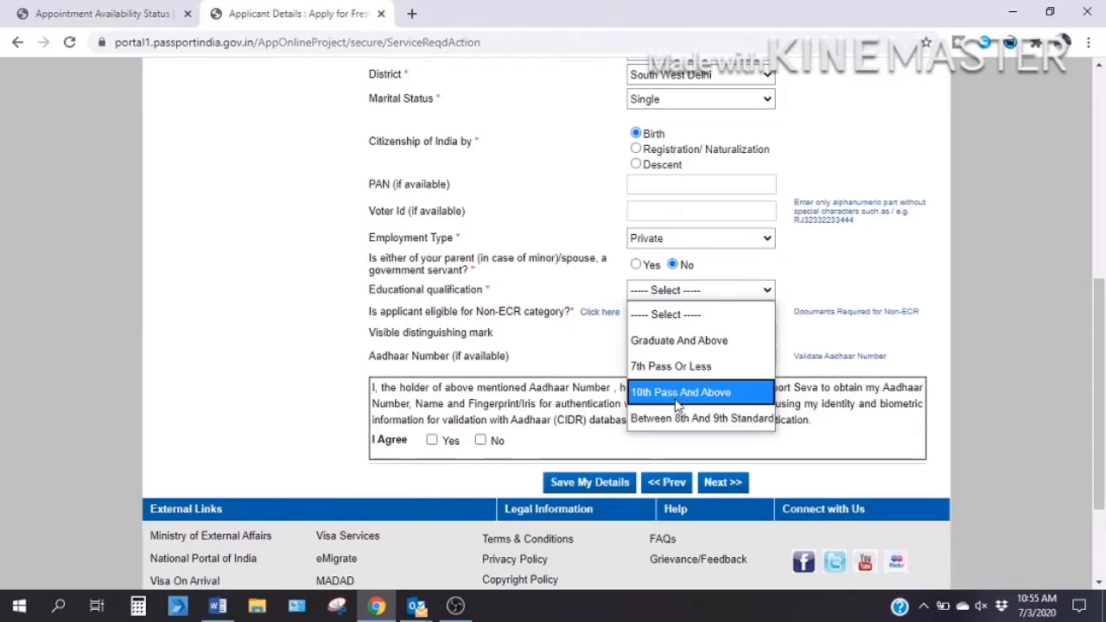
click(670, 342)
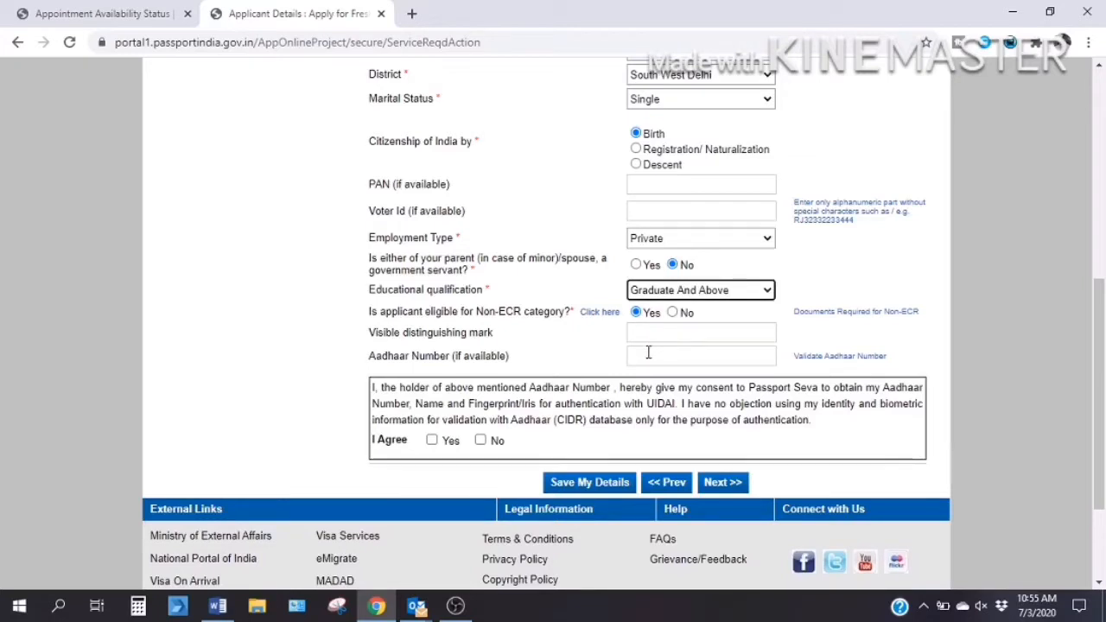
Fill in the saved Aadhaar number, agree Yes to the Aadhaar consent, and save the details.
click(648, 352)
click(666, 388)
click(396, 443)
click(433, 441)
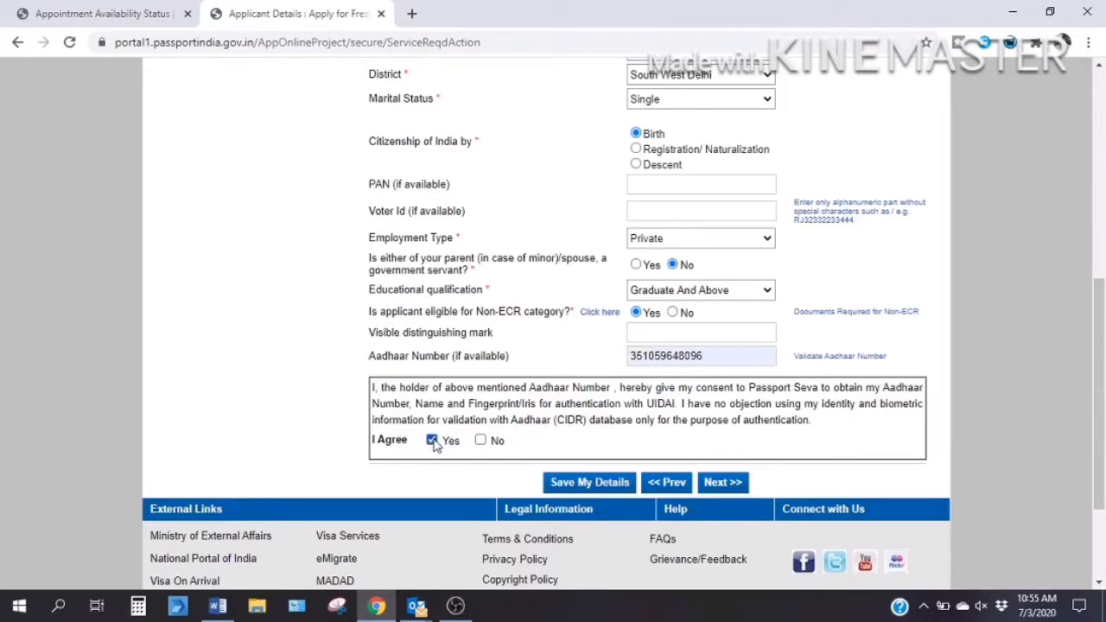
click(605, 488)
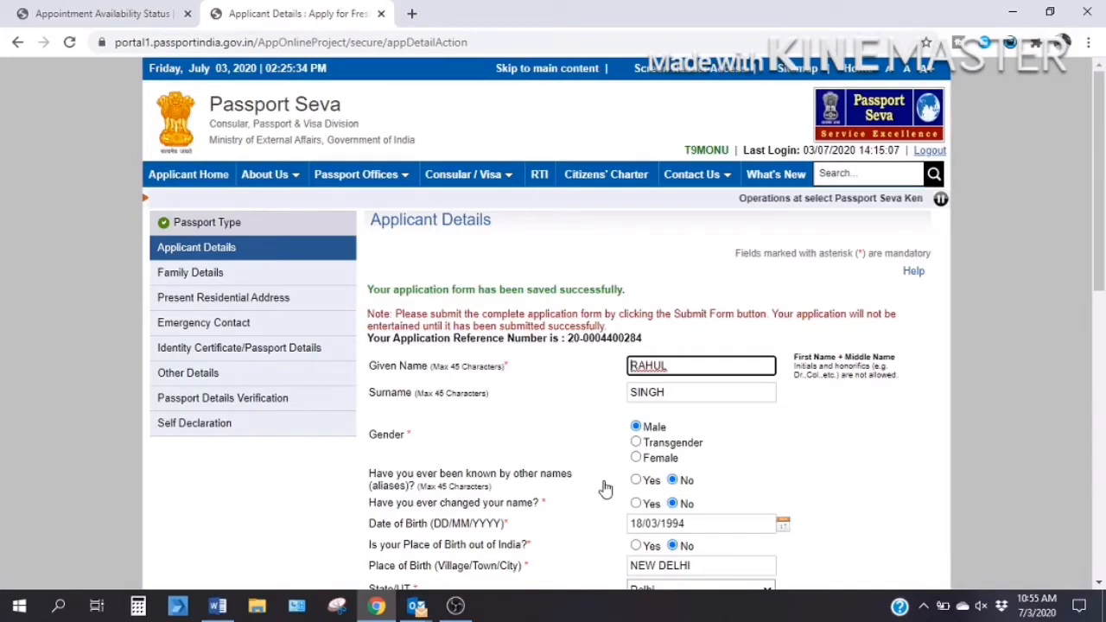
Try Next >>, dismiss the Aadhaar disclaimer warning, and re-tick I Agree Yes.
scroll(605, 489, down, 2)
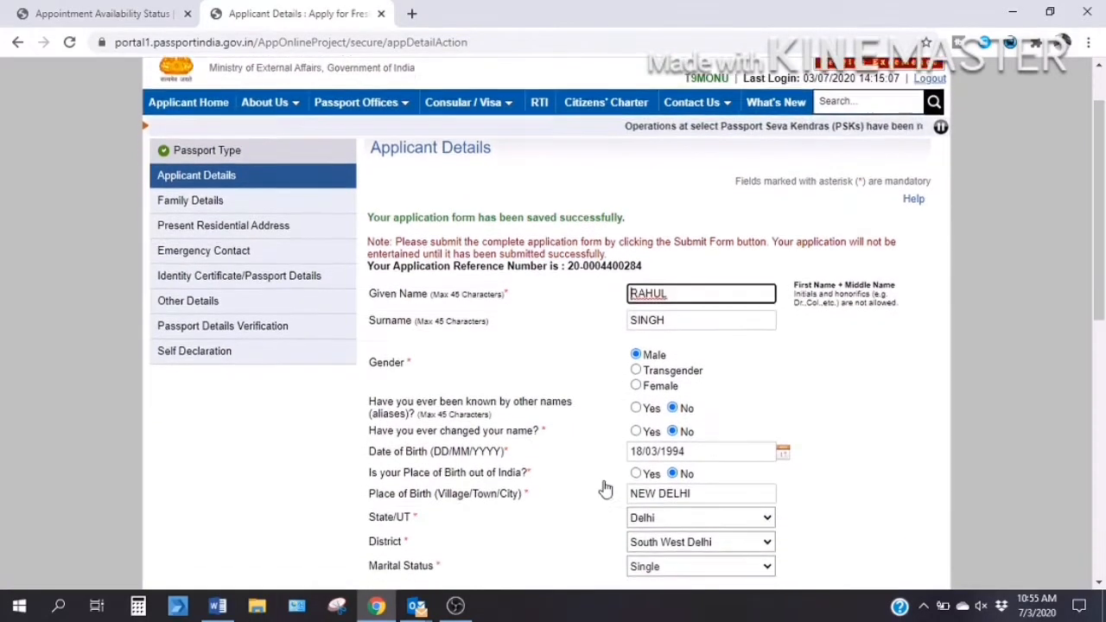
scroll(605, 489, down, 1)
scroll(605, 490, down, 1)
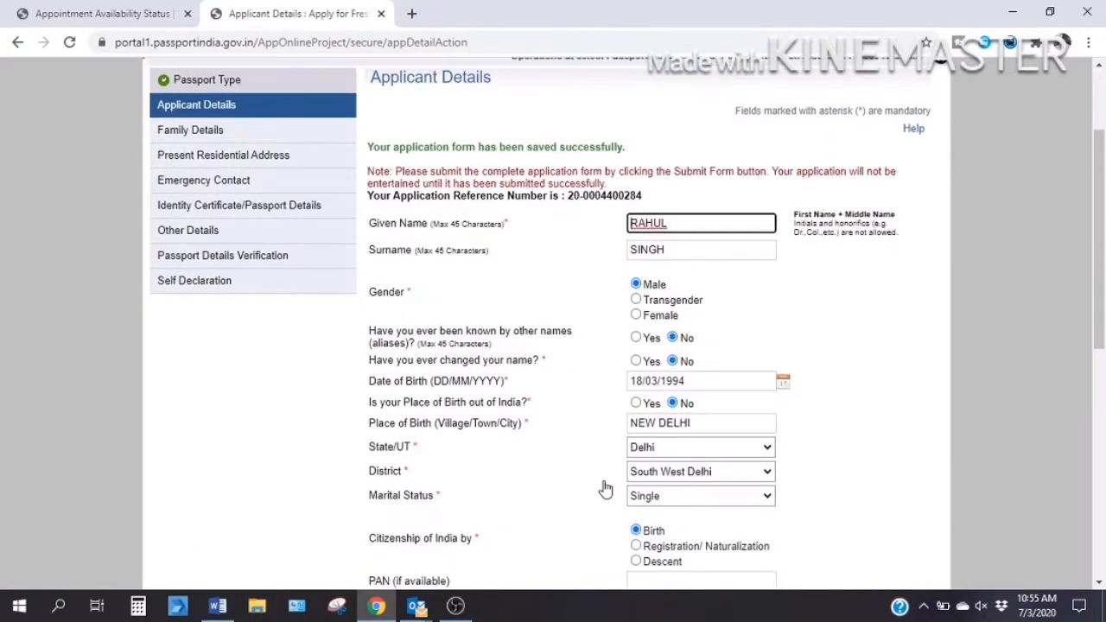
scroll(605, 489, down, 1)
scroll(605, 489, down, 3)
scroll(602, 489, down, 1)
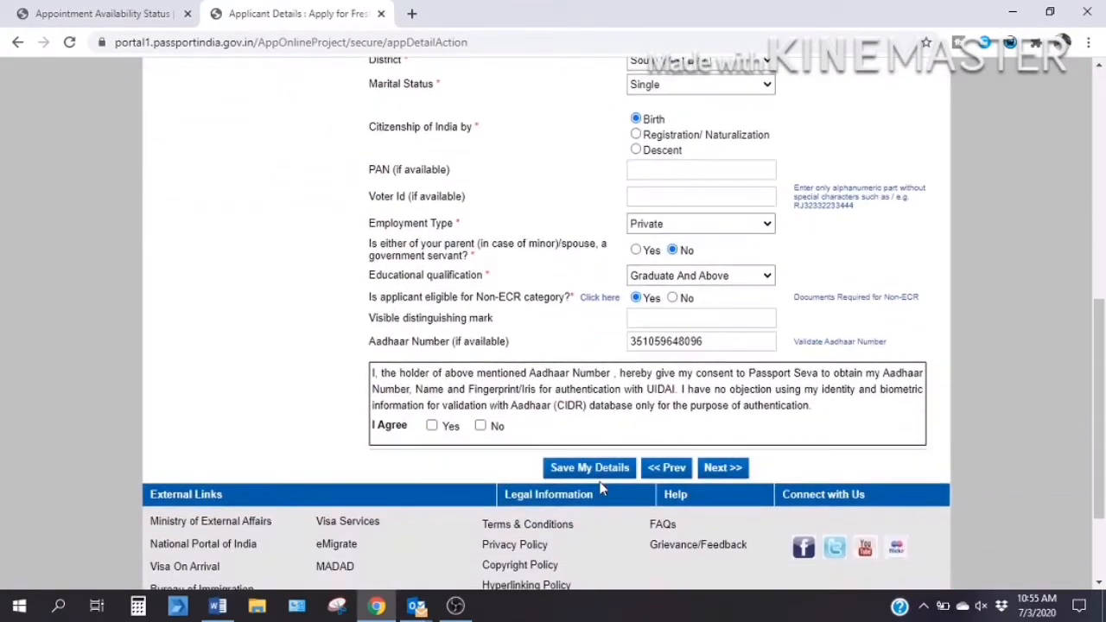
click(724, 471)
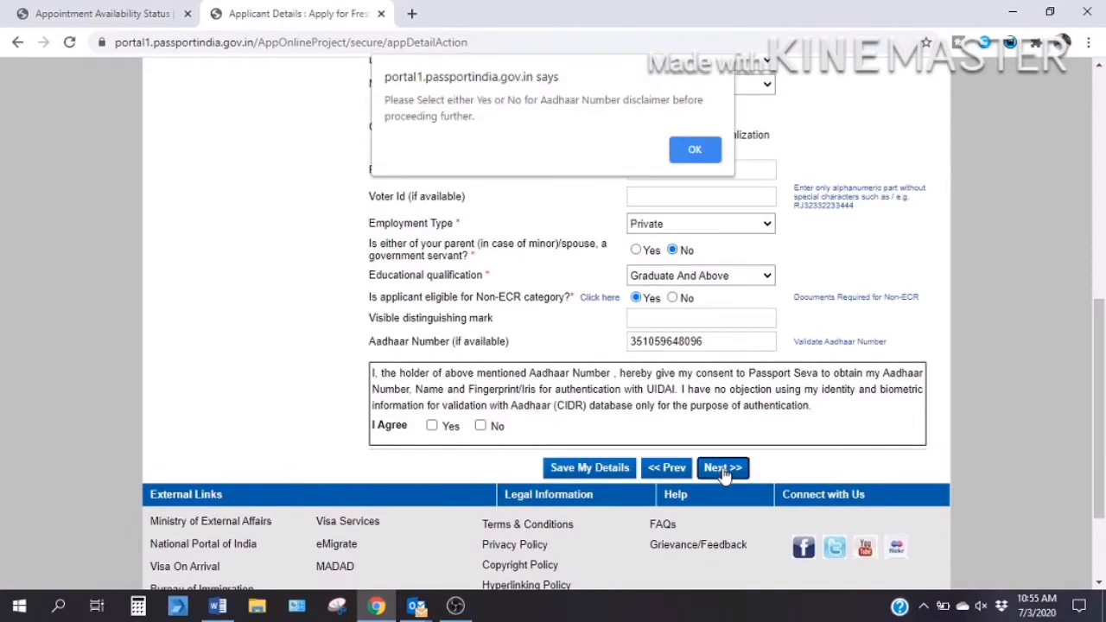
click(691, 151)
click(432, 427)
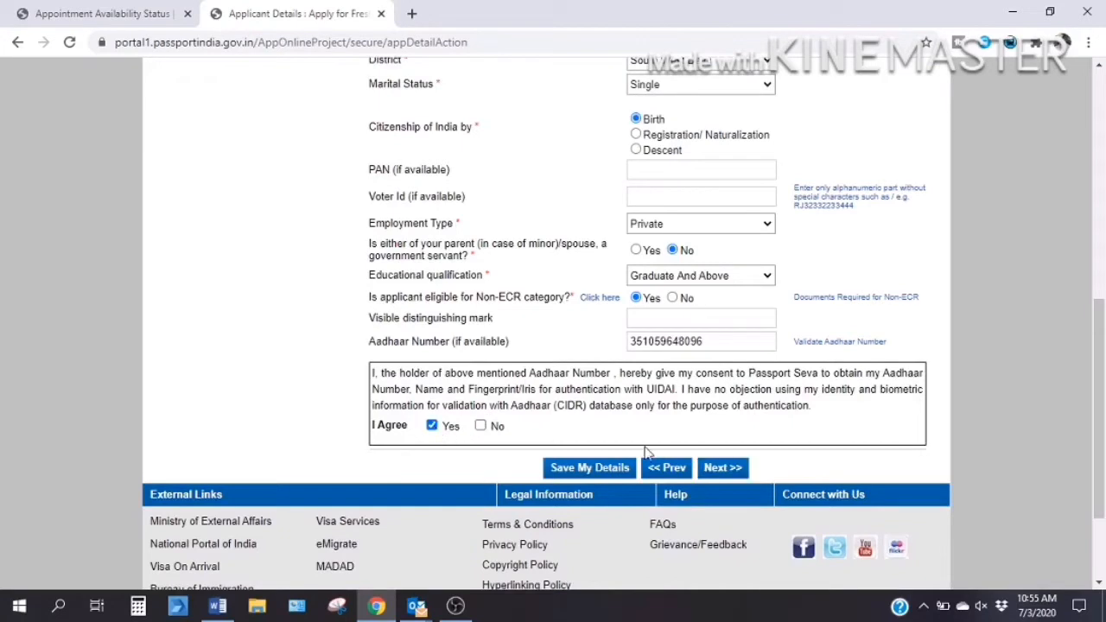
On Family Details, enter the father's and mother's given names and surnames.
click(700, 469)
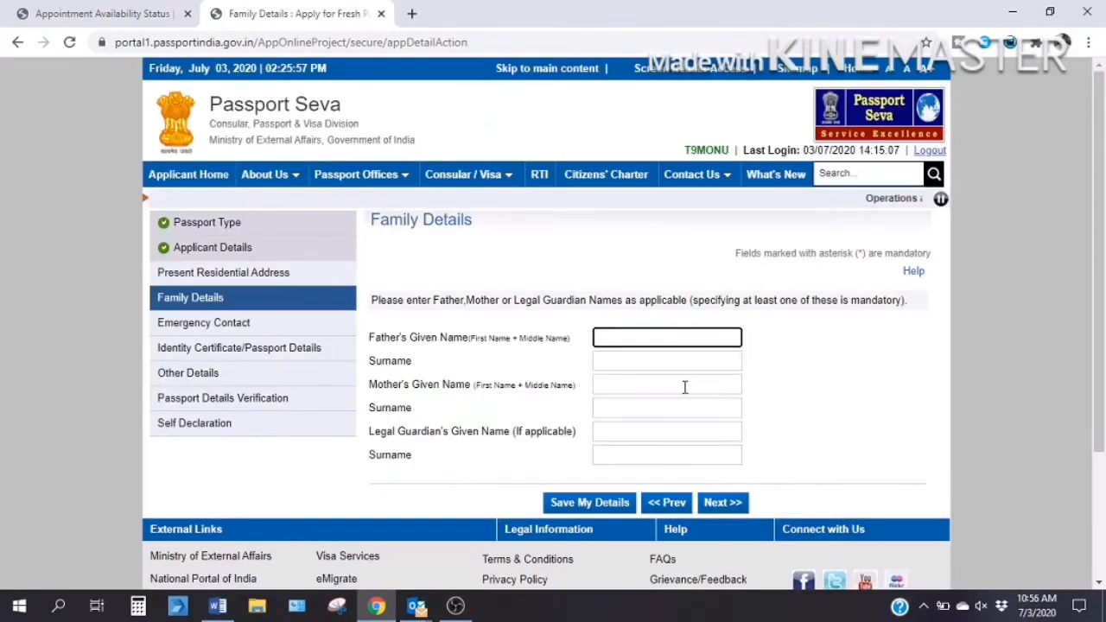
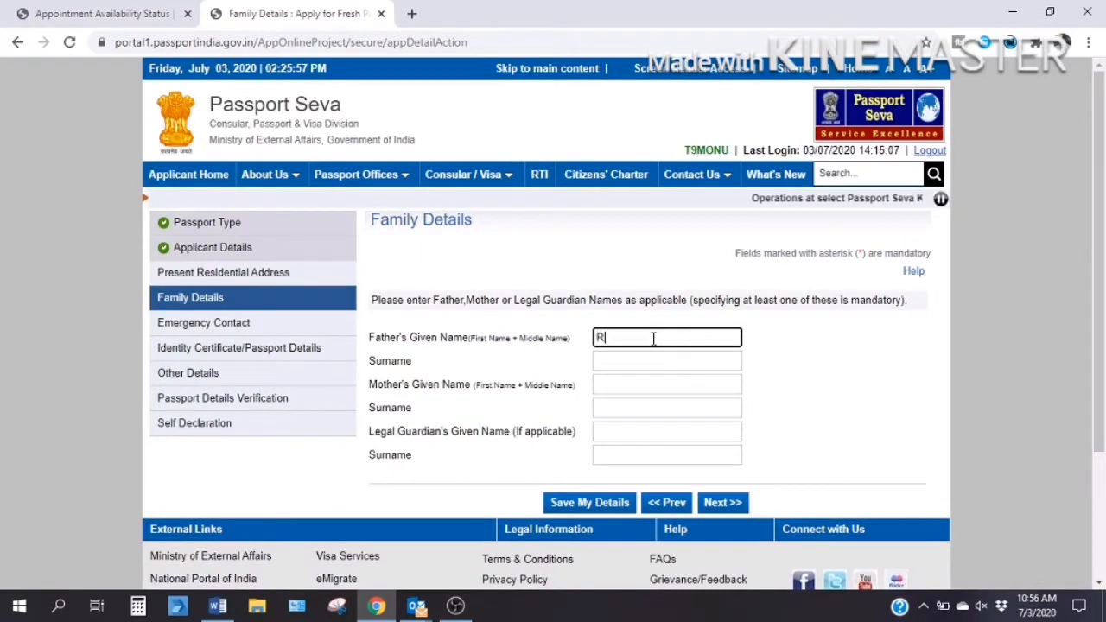
key(Tab)
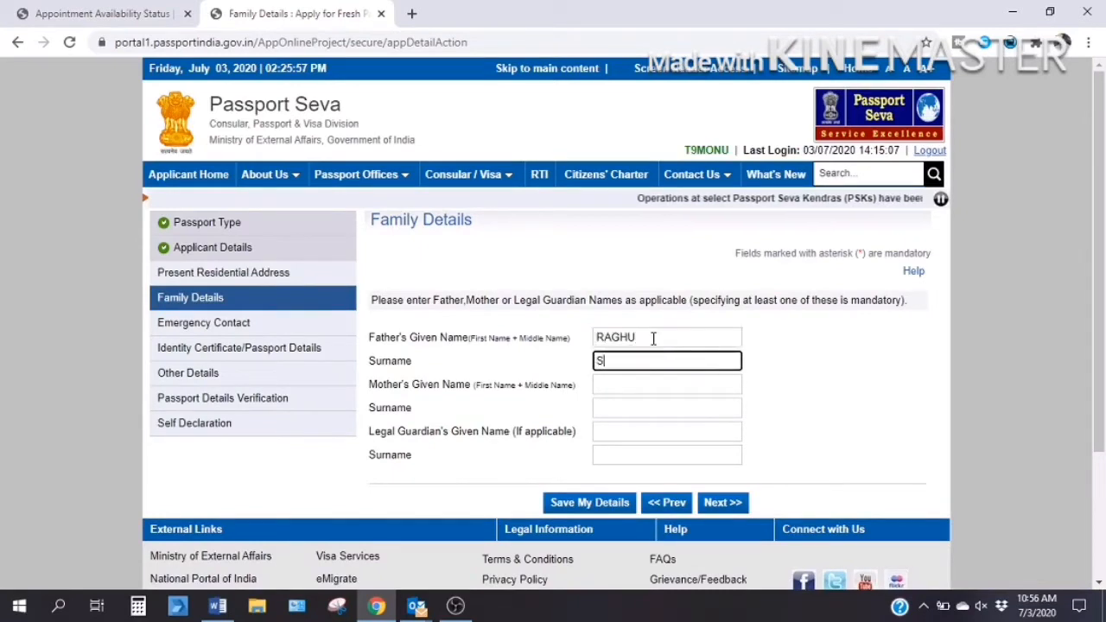
key(Tab)
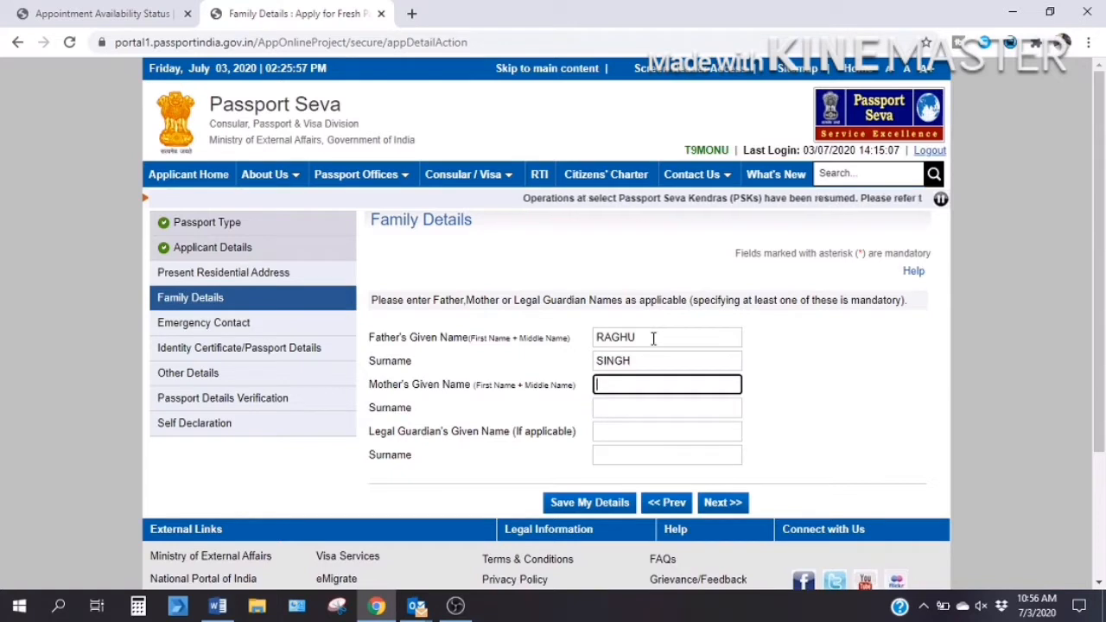
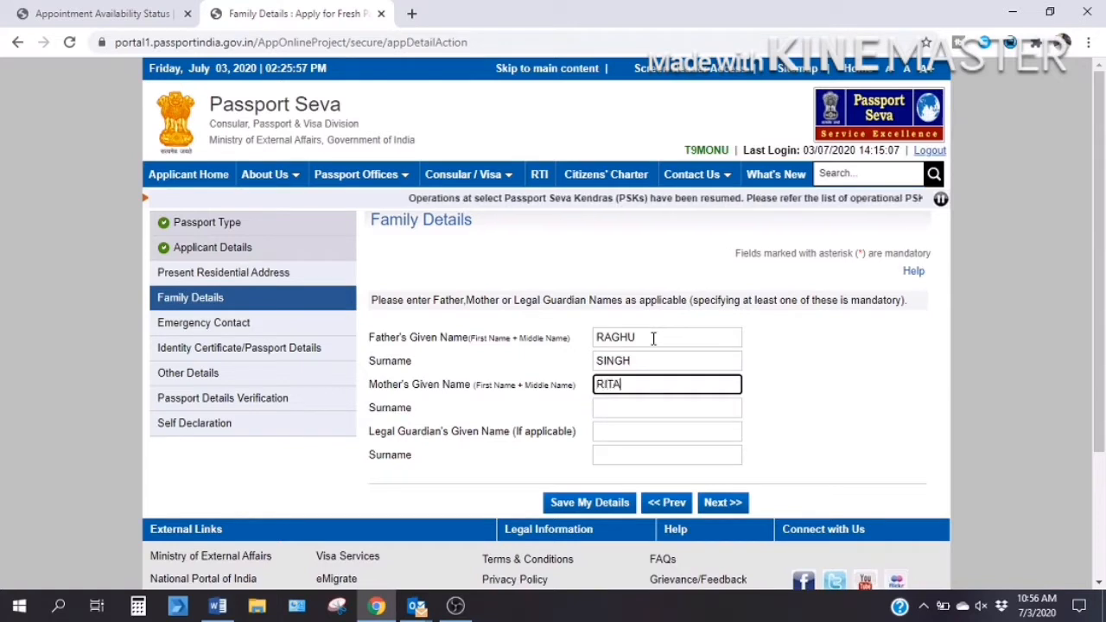
key(Tab)
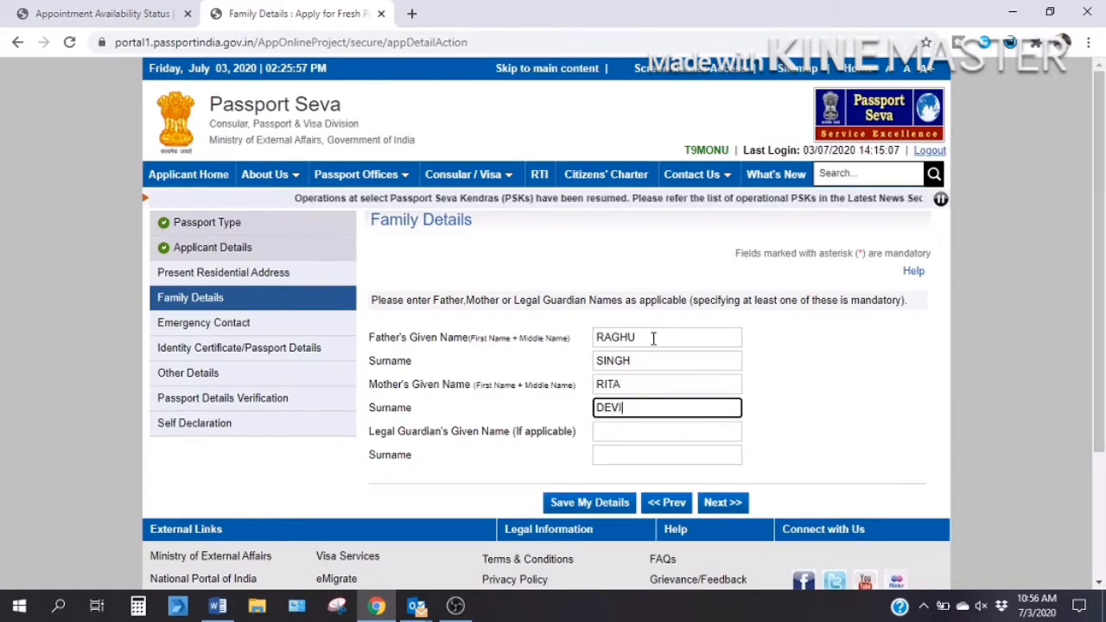
scroll(654, 338, down, 1)
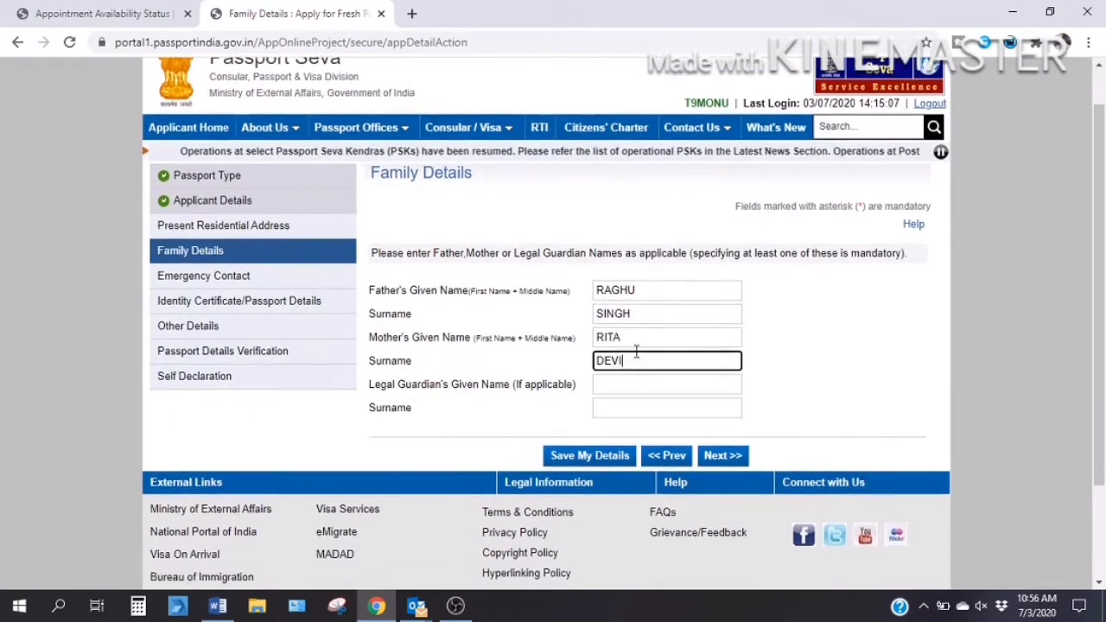
Enter the present address with autofilled city and PIN, district South West Delhi, police station Delhi Cantt.
click(722, 458)
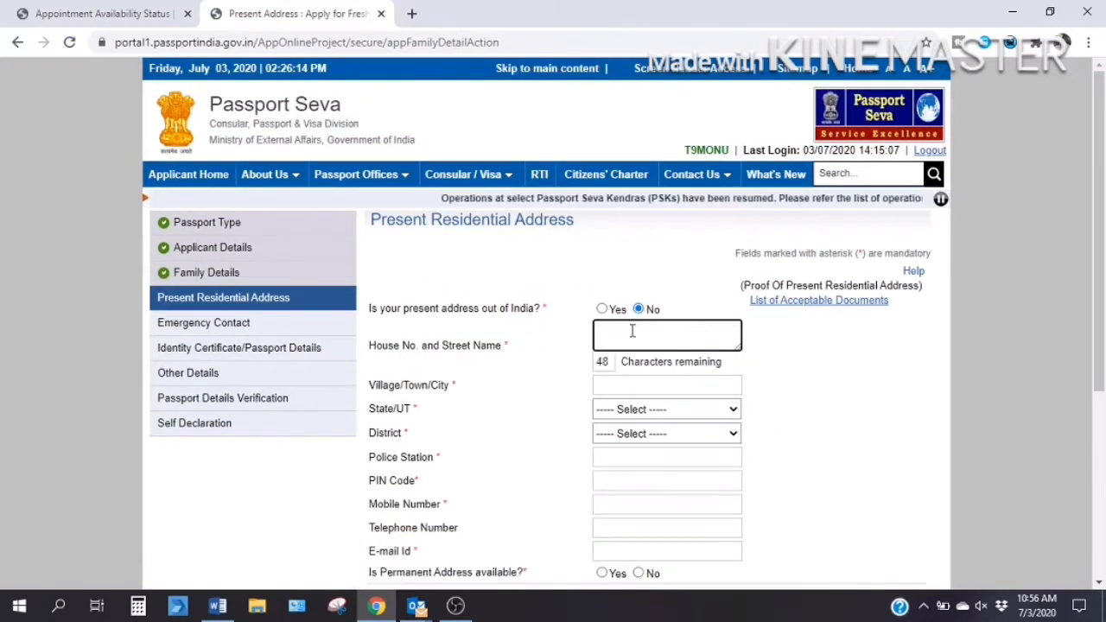
text(83)
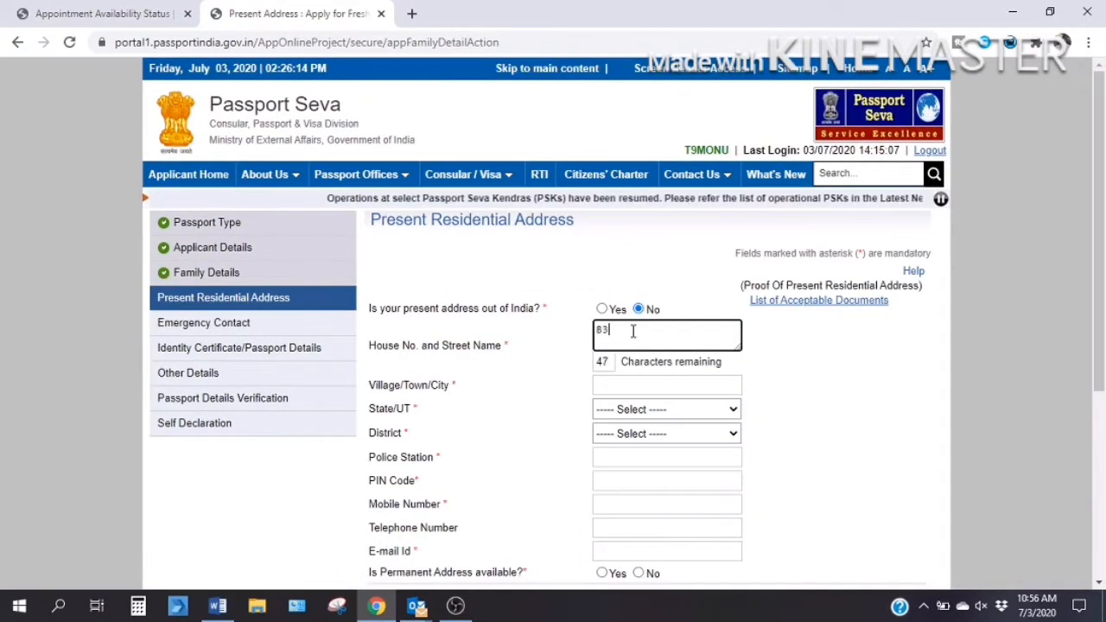
click(620, 385)
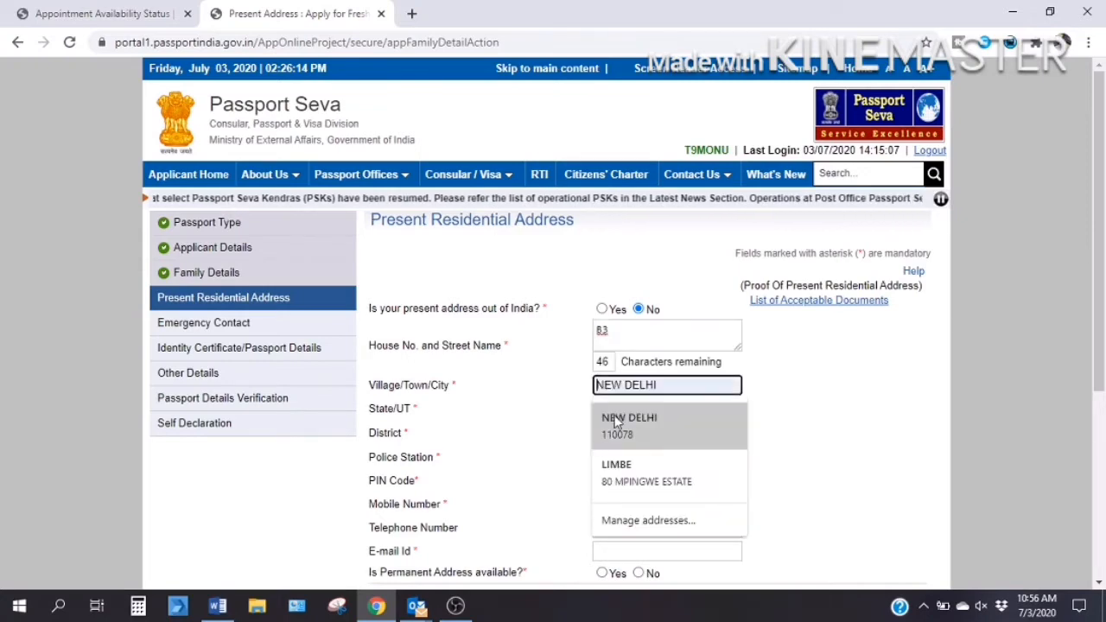
click(619, 422)
scroll(622, 408, down, 1)
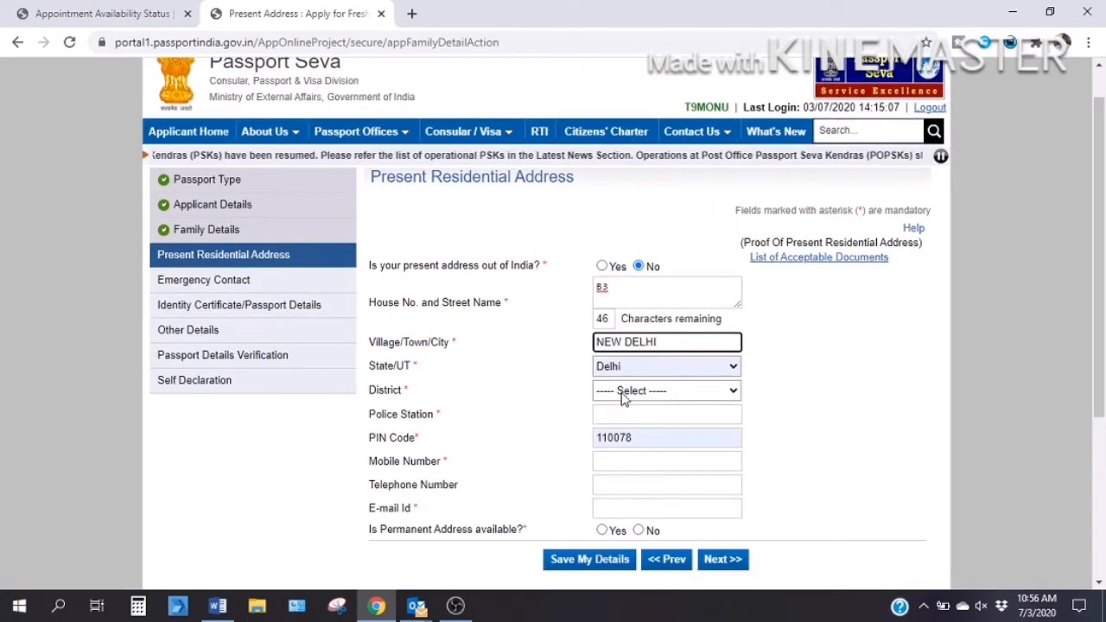
click(622, 394)
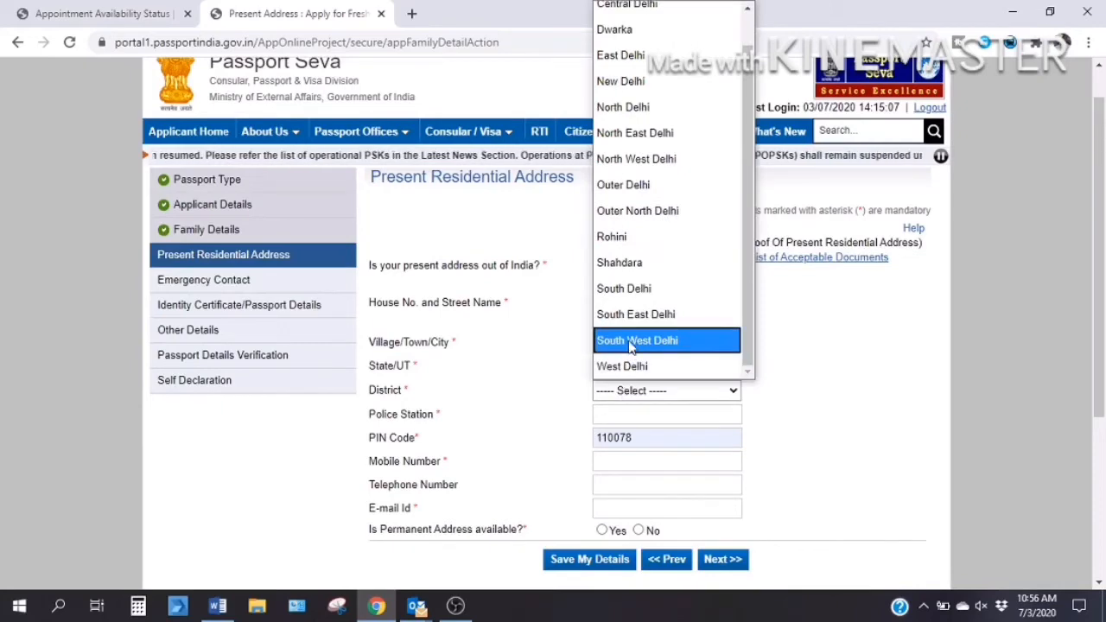
click(630, 344)
scroll(630, 424, down, 1)
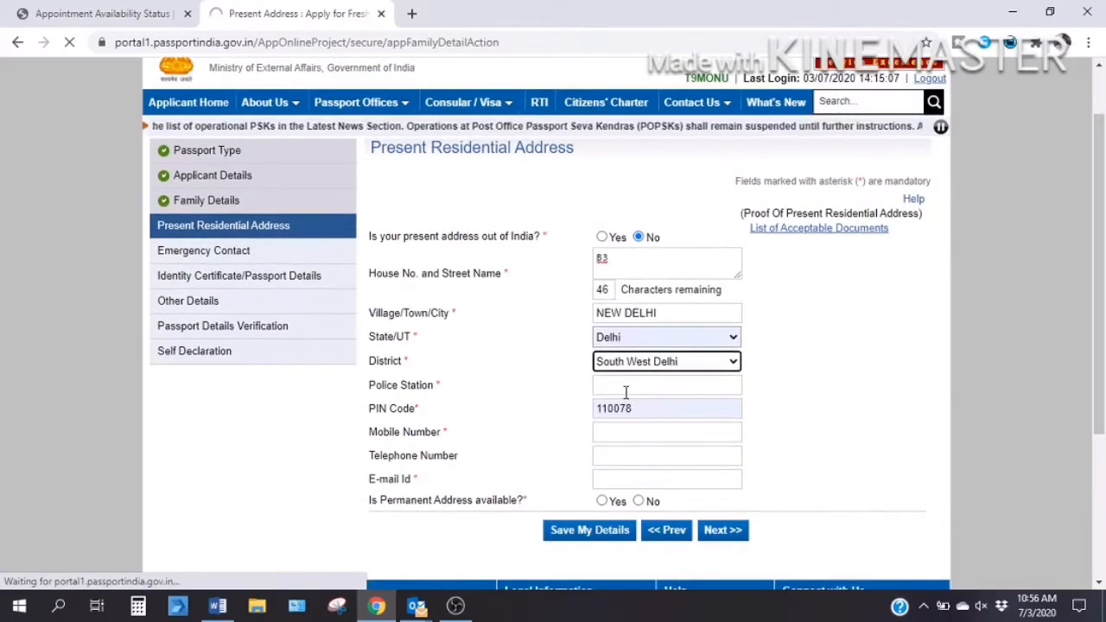
scroll(628, 386, down, 1)
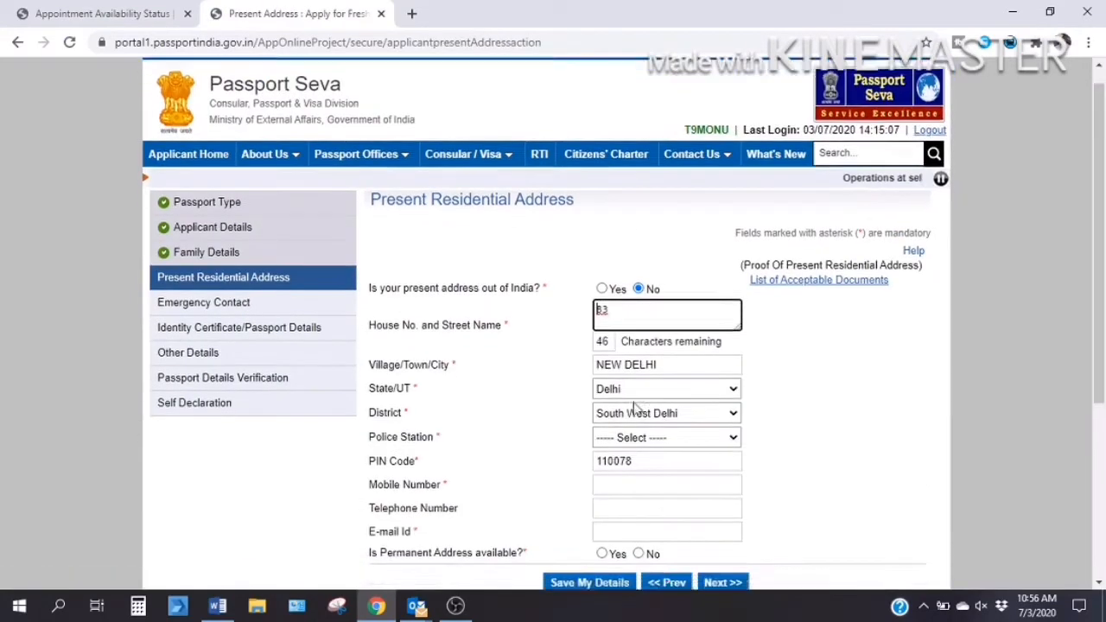
click(640, 372)
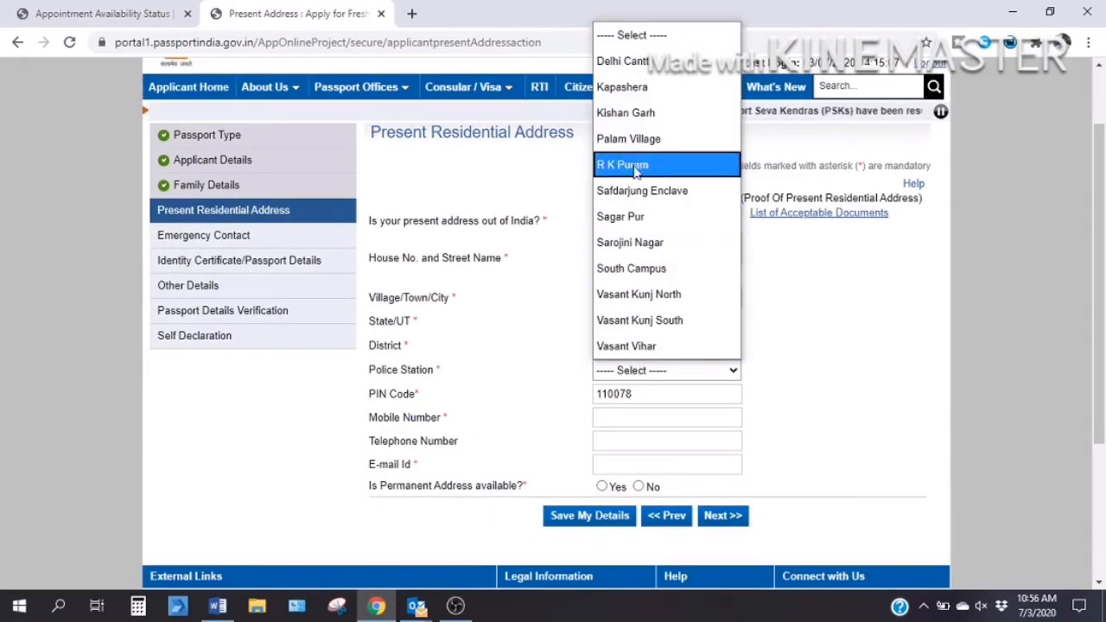
click(633, 71)
Fill in the applicant's mobile number and e-mail address, correcting the e-mail's ending.
scroll(695, 296, down, 1)
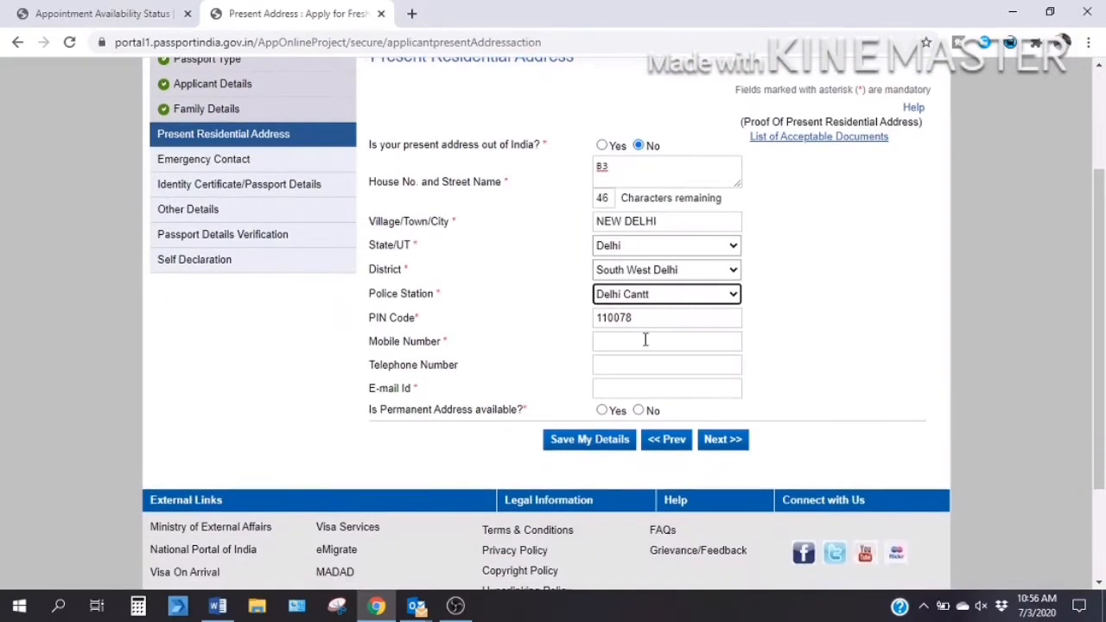
click(645, 340)
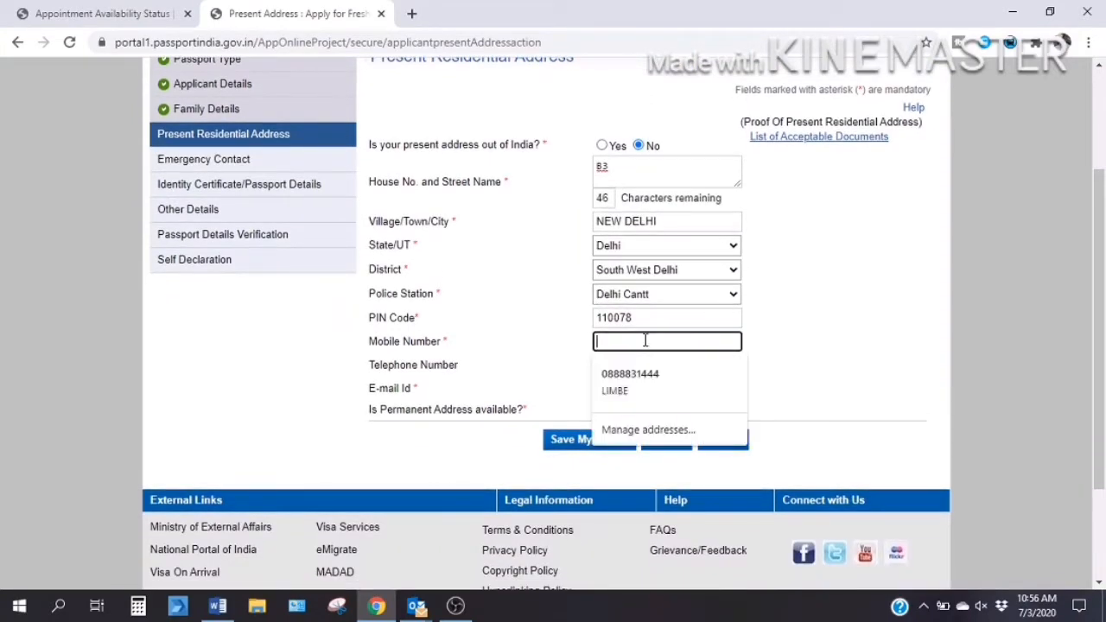
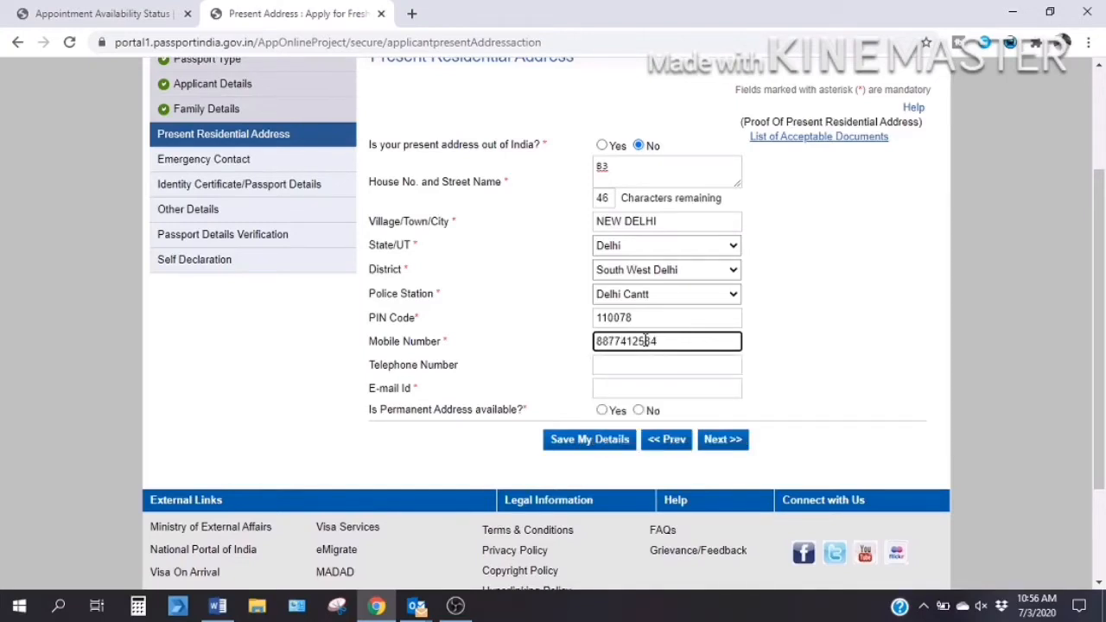
scroll(646, 342, down, 2)
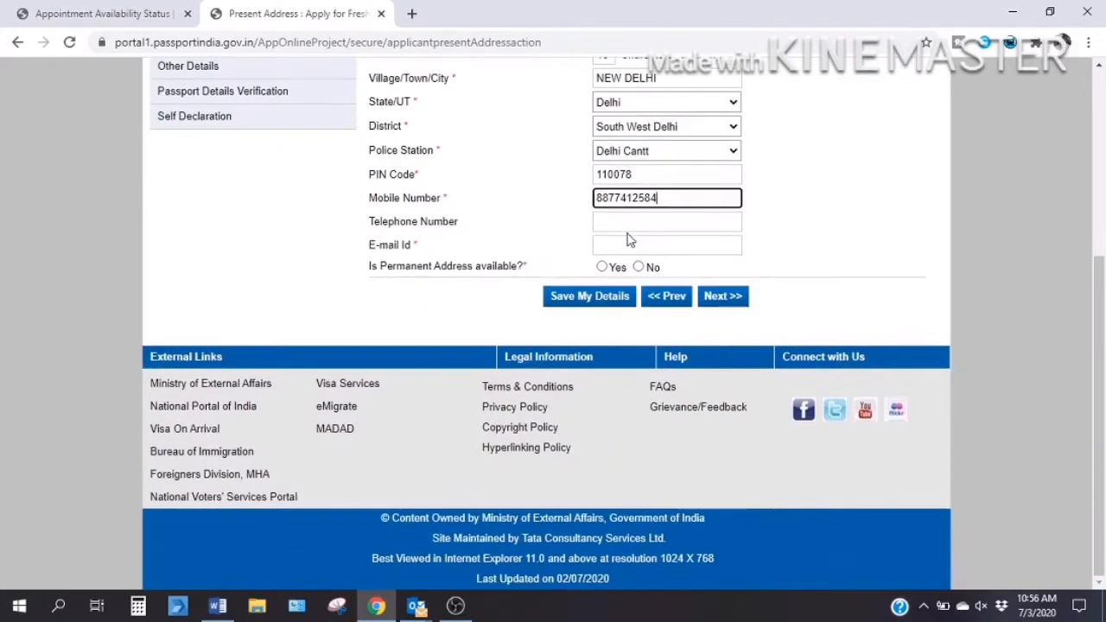
click(630, 246)
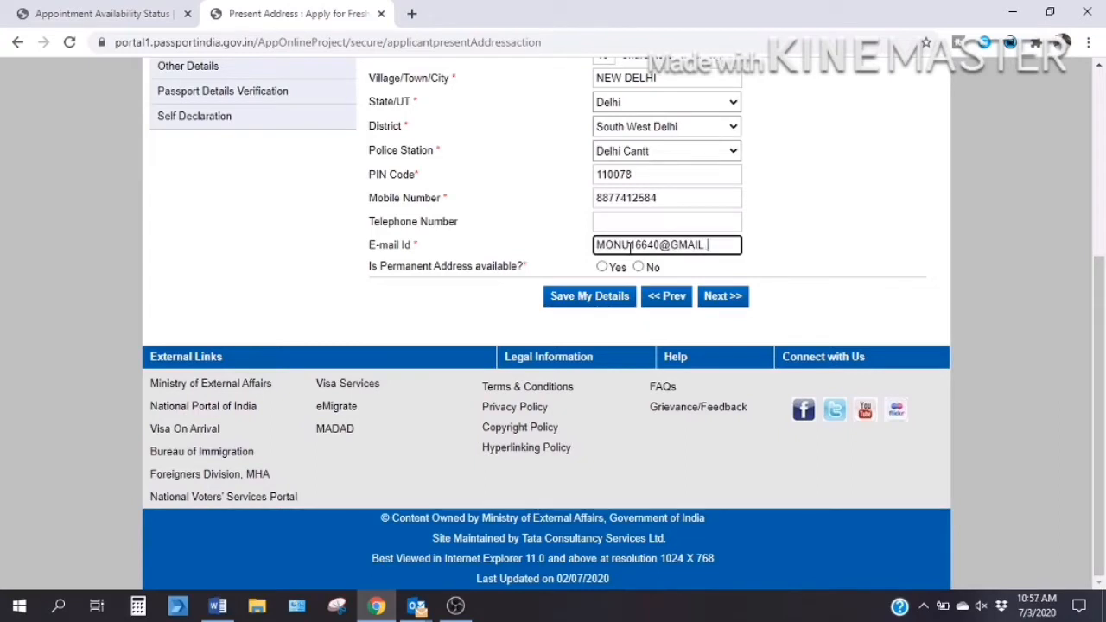
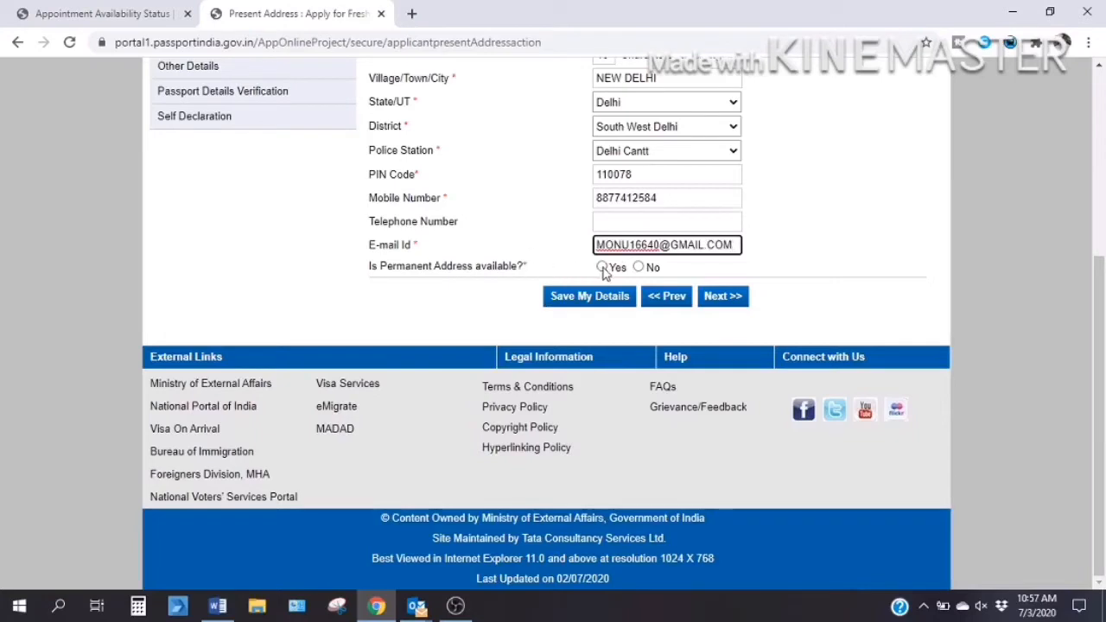
Mark the permanent address as available and same as present, then submit the address page.
click(602, 268)
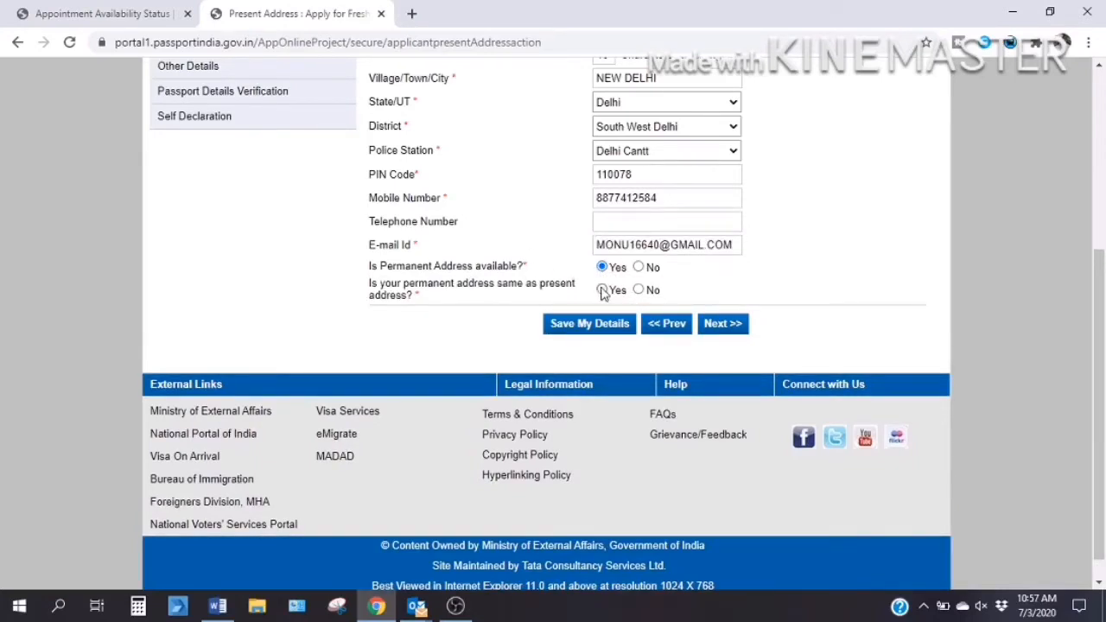
click(640, 290)
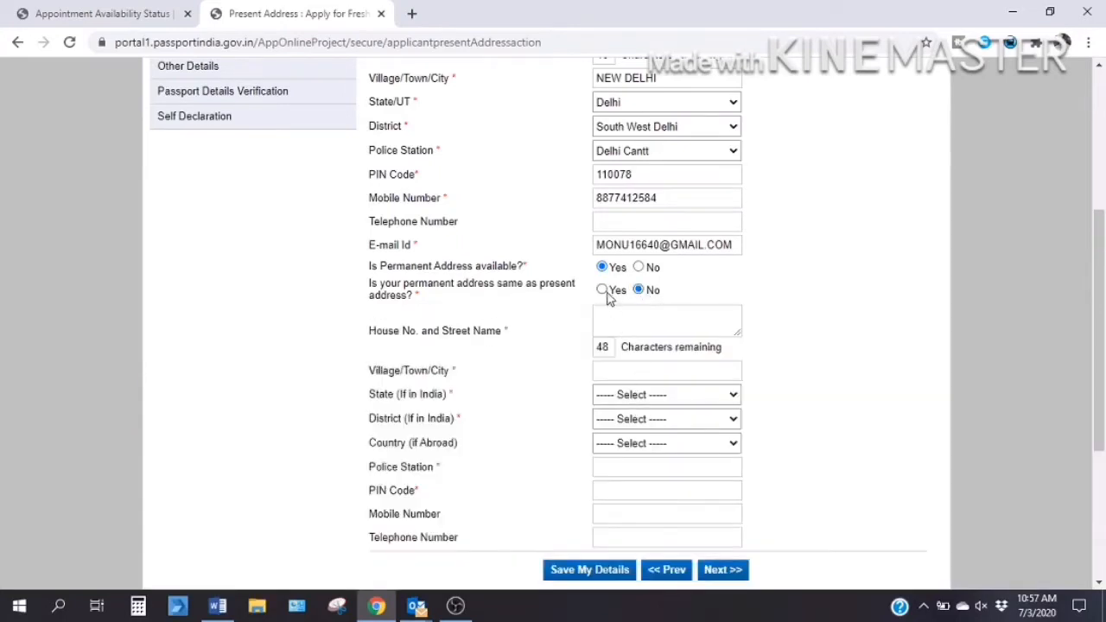
click(602, 291)
click(724, 327)
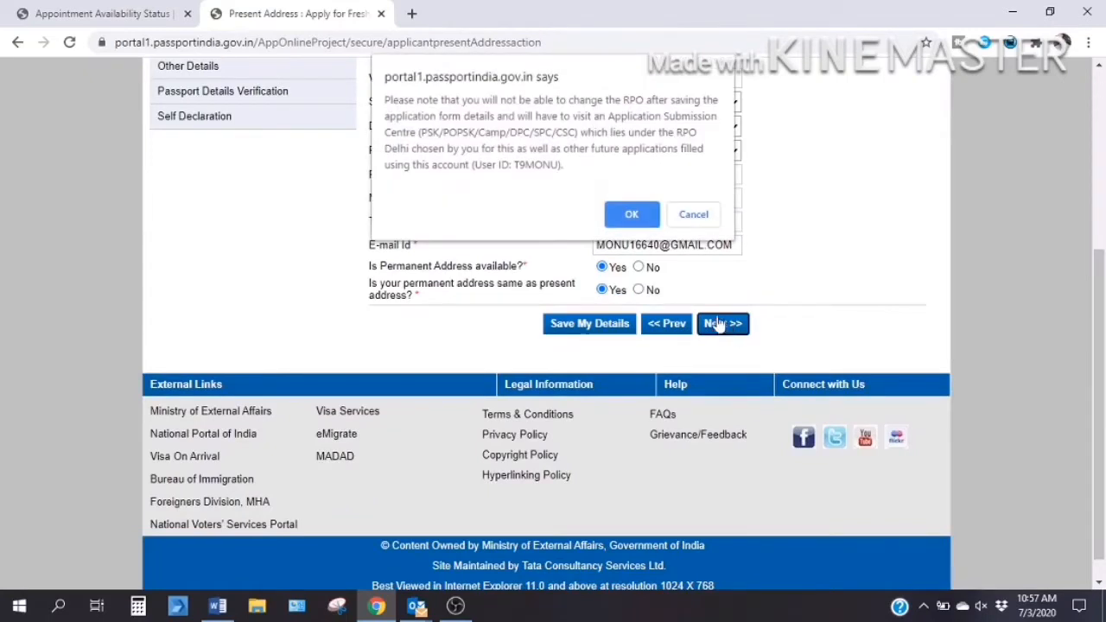
Accept the RPO notice and enter the emergency contact's name, address and mobile number, then continue.
click(632, 216)
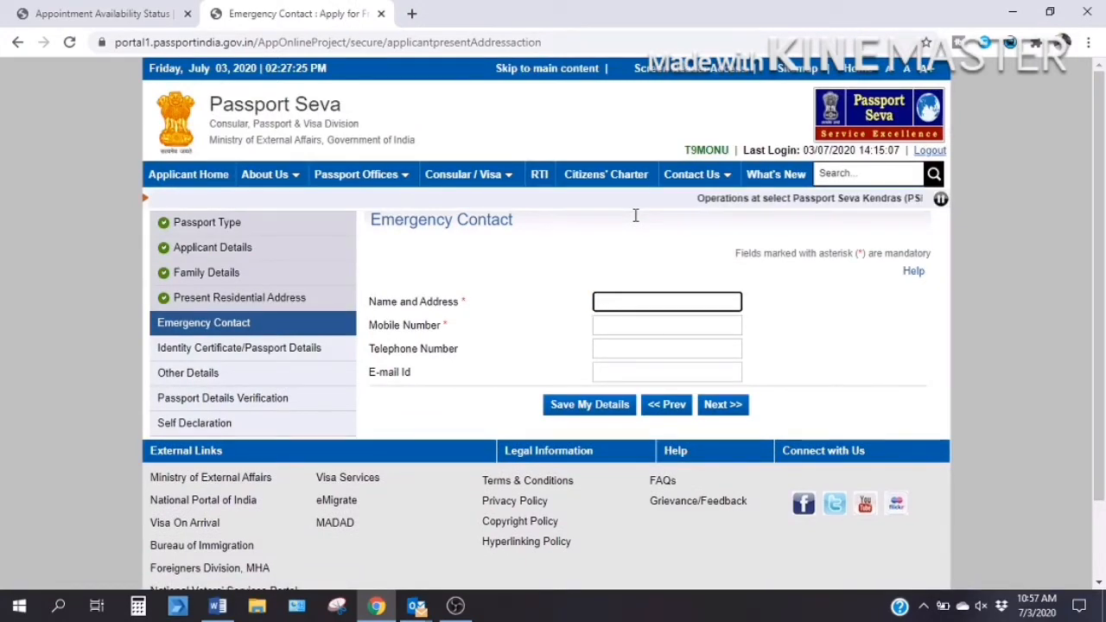
scroll(635, 215, down, 1)
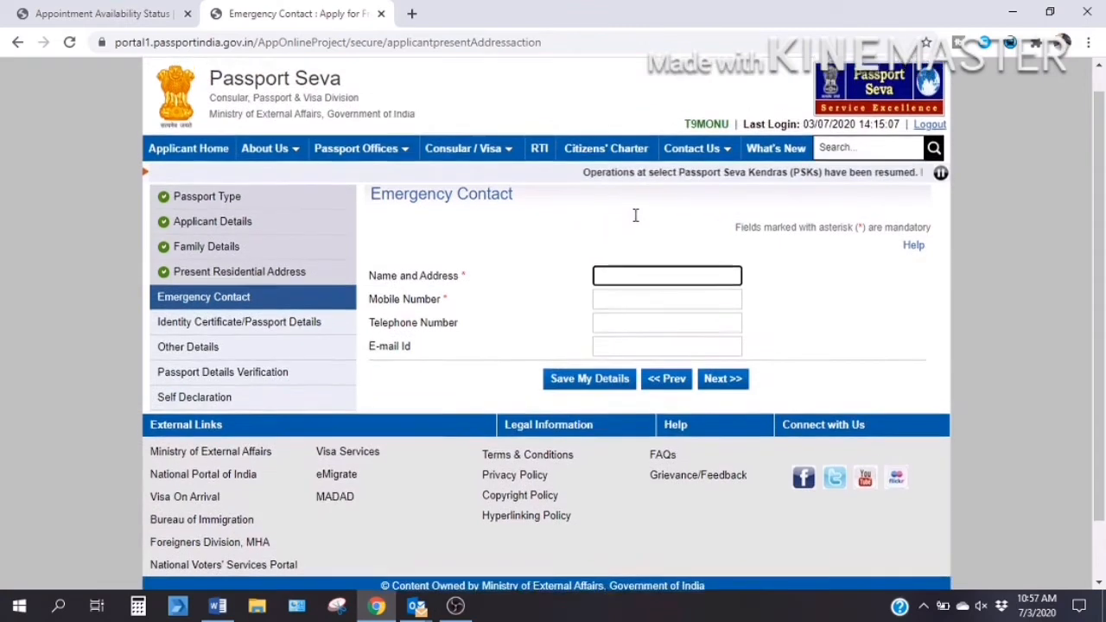
scroll(635, 215, up, 1)
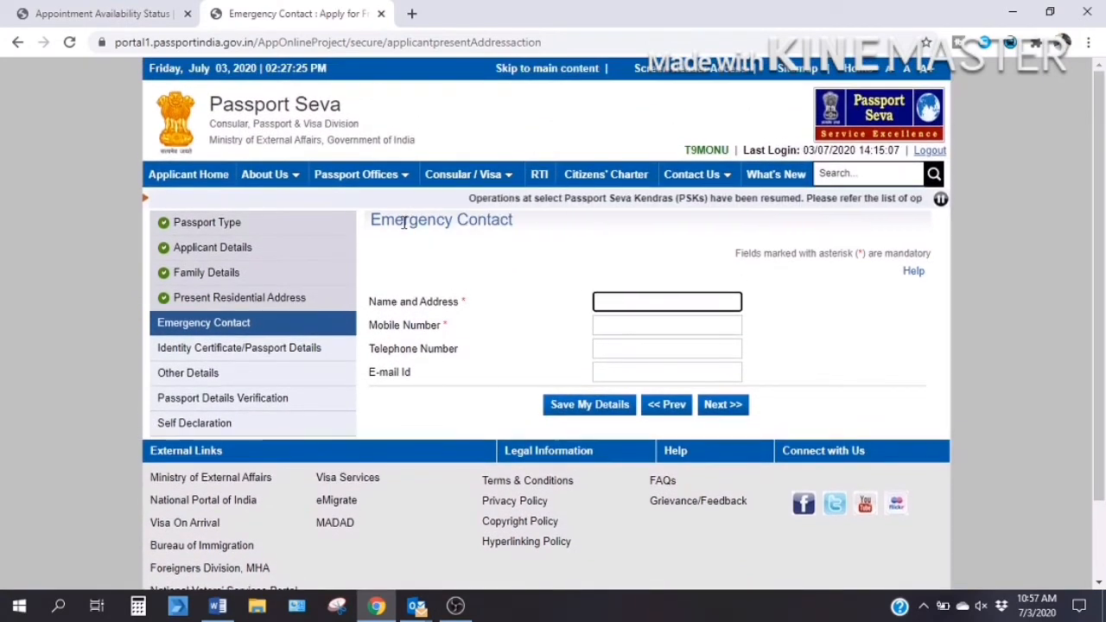
click(612, 296)
text(KAPIL -)
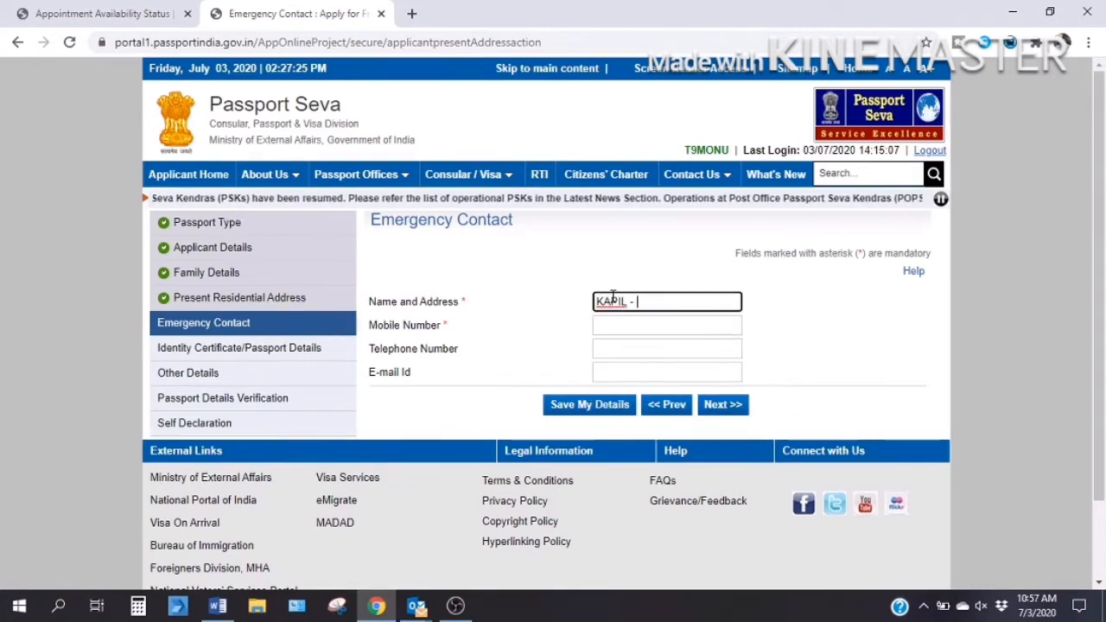
text(DWARKA)
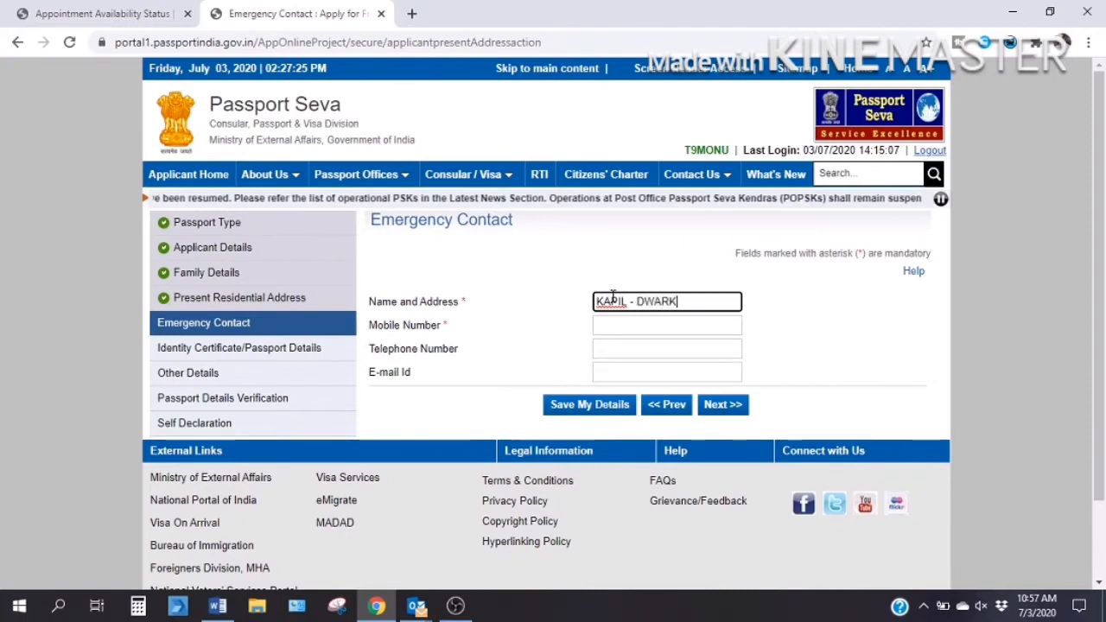
key(Tab)
key(Tab)
key(Tab)
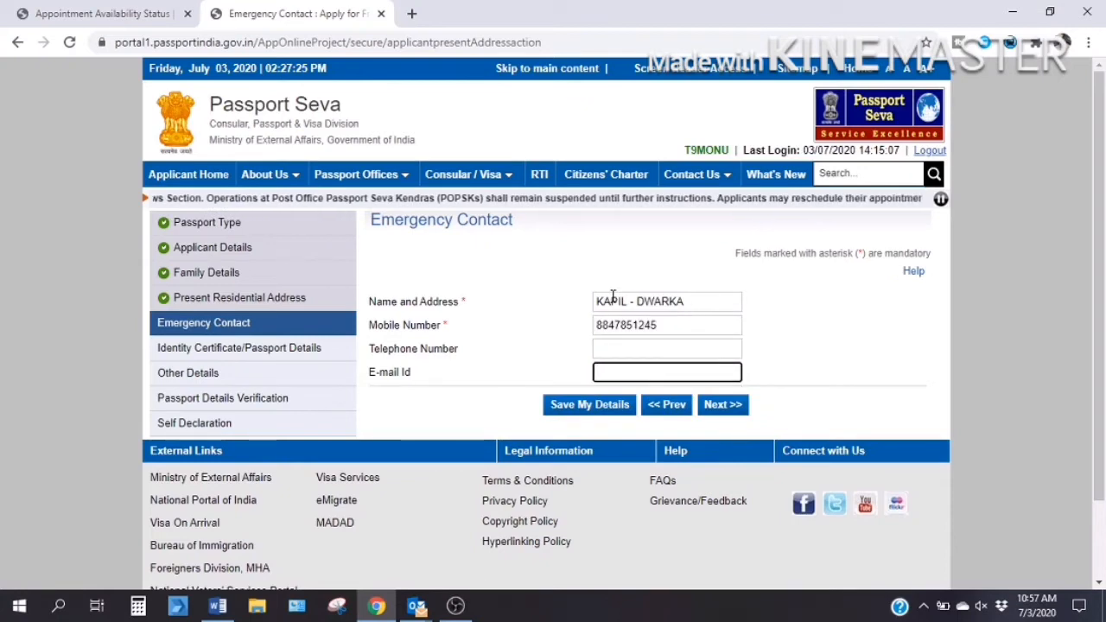
scroll(674, 363, down, 1)
click(720, 390)
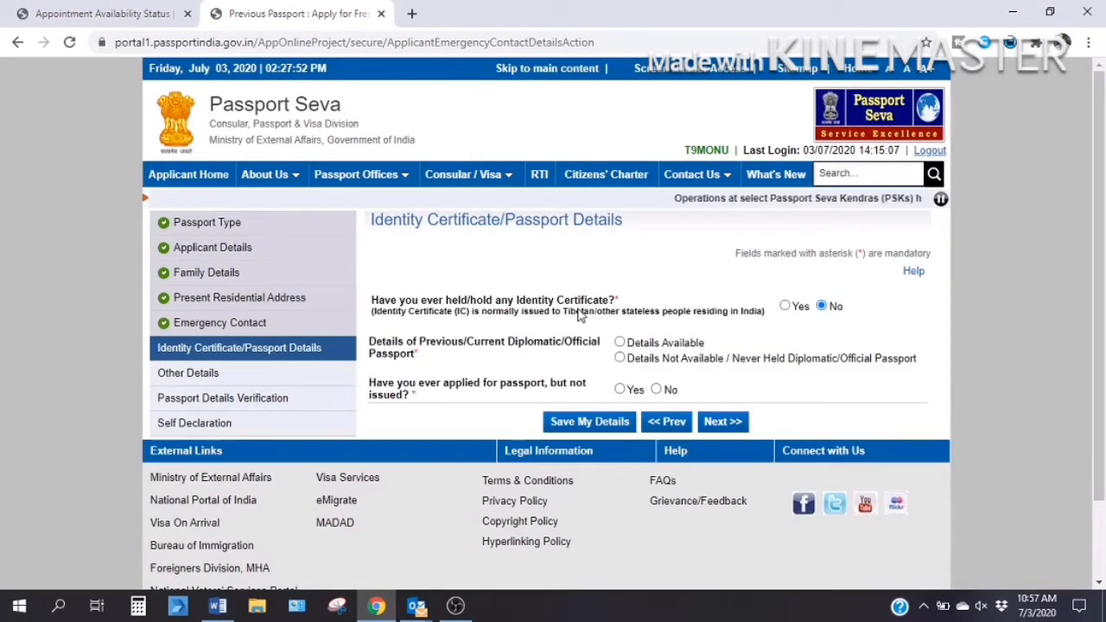
Answer No to holding an Identity Certificate and to any earlier unissued passport application, then continue.
scroll(579, 316, down, 1)
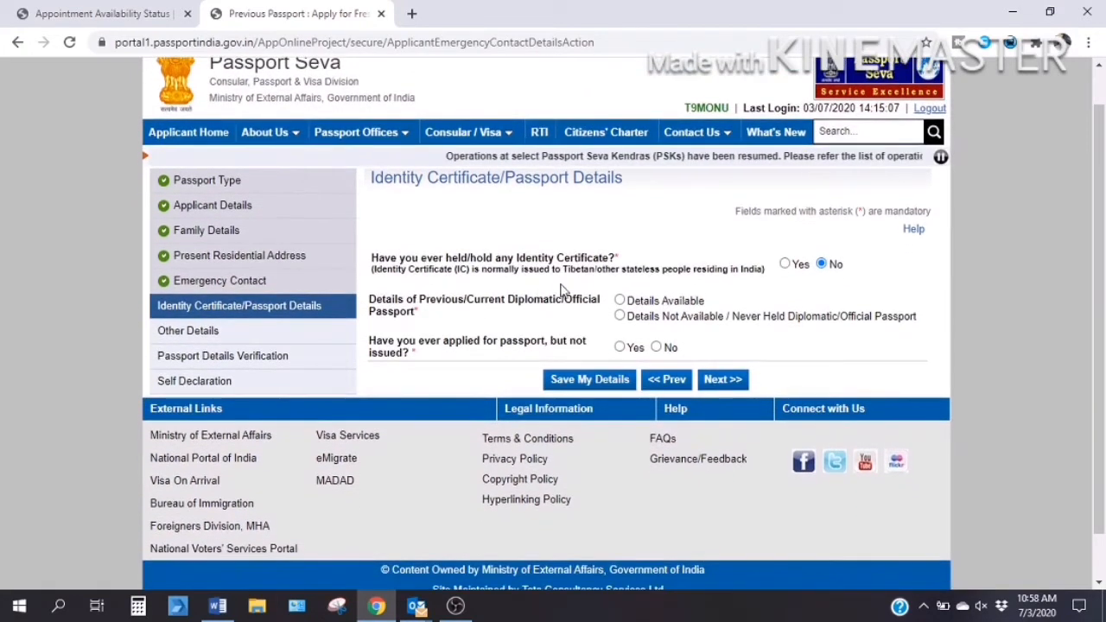
click(785, 264)
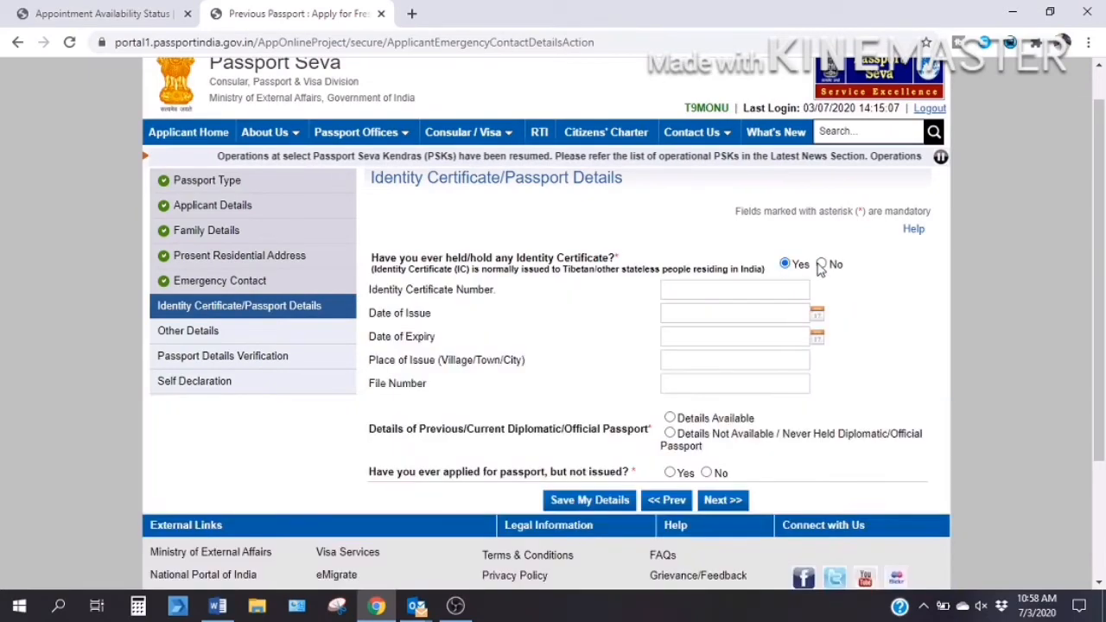
click(821, 265)
scroll(824, 268, down, 1)
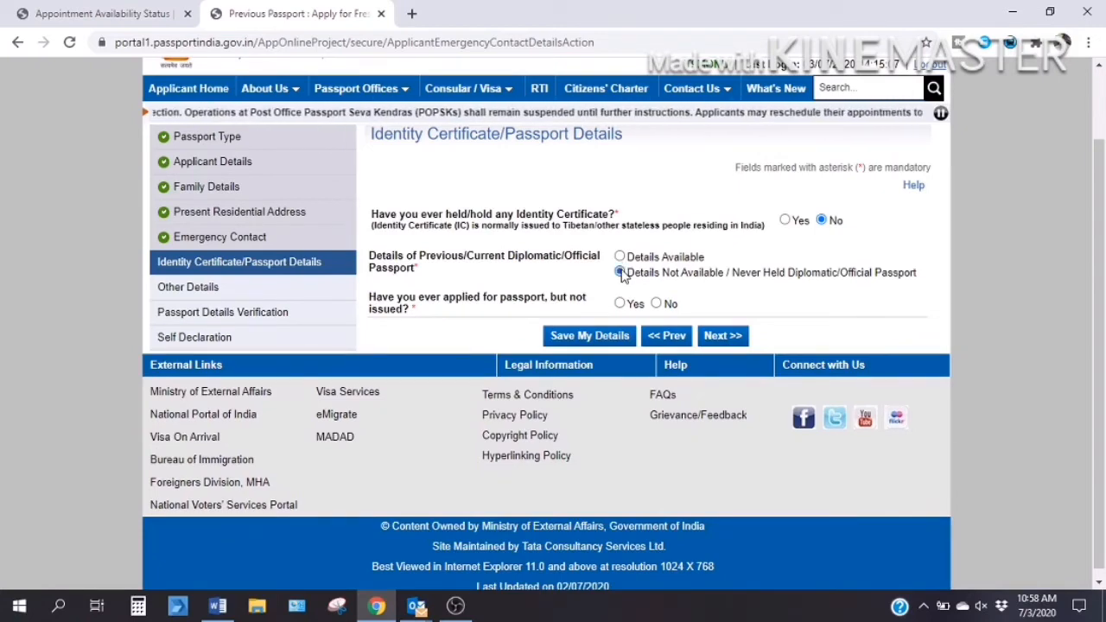
scroll(624, 275, down, 1)
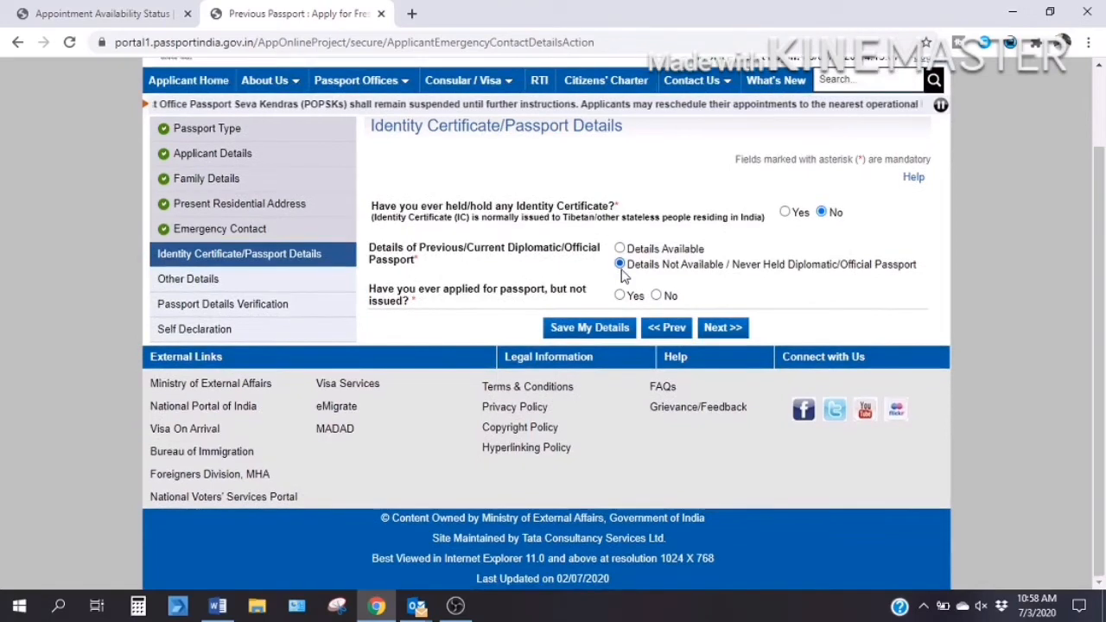
click(622, 297)
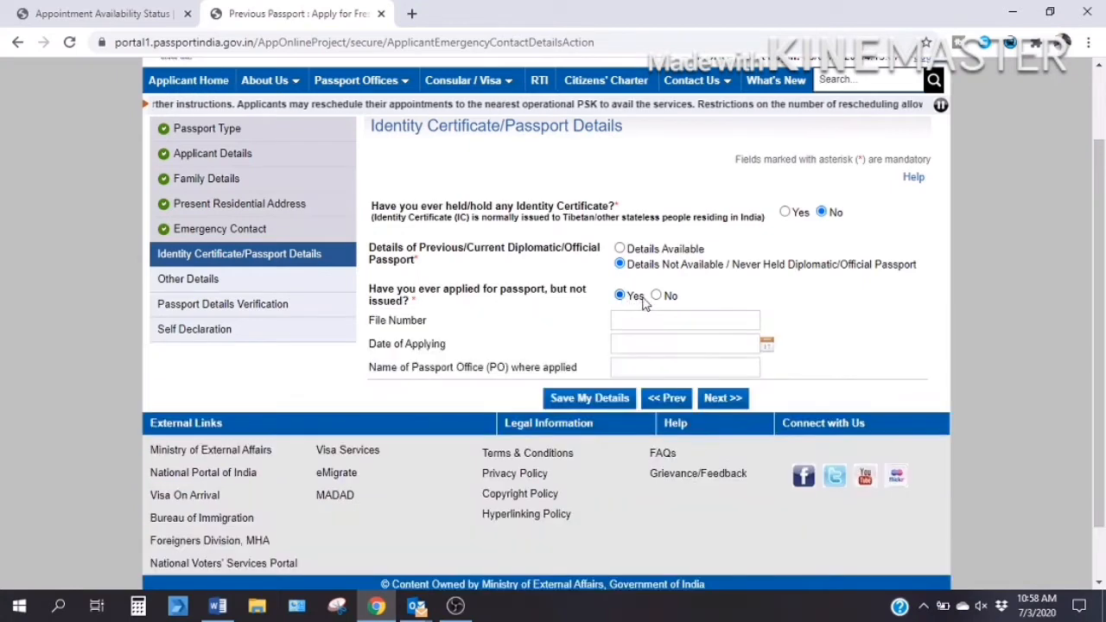
click(657, 296)
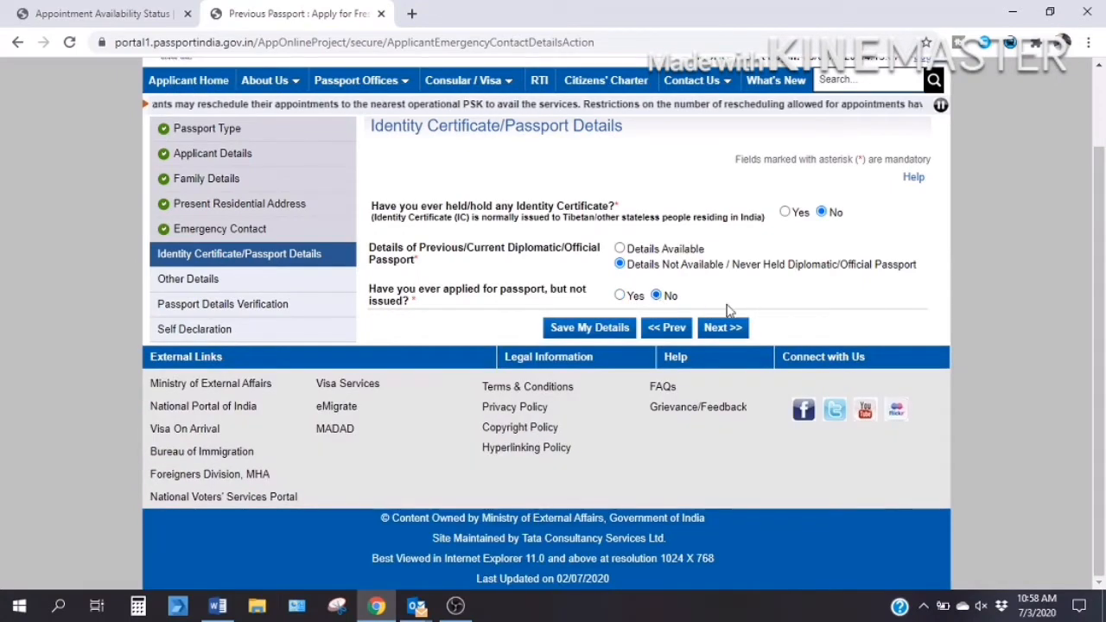
click(722, 330)
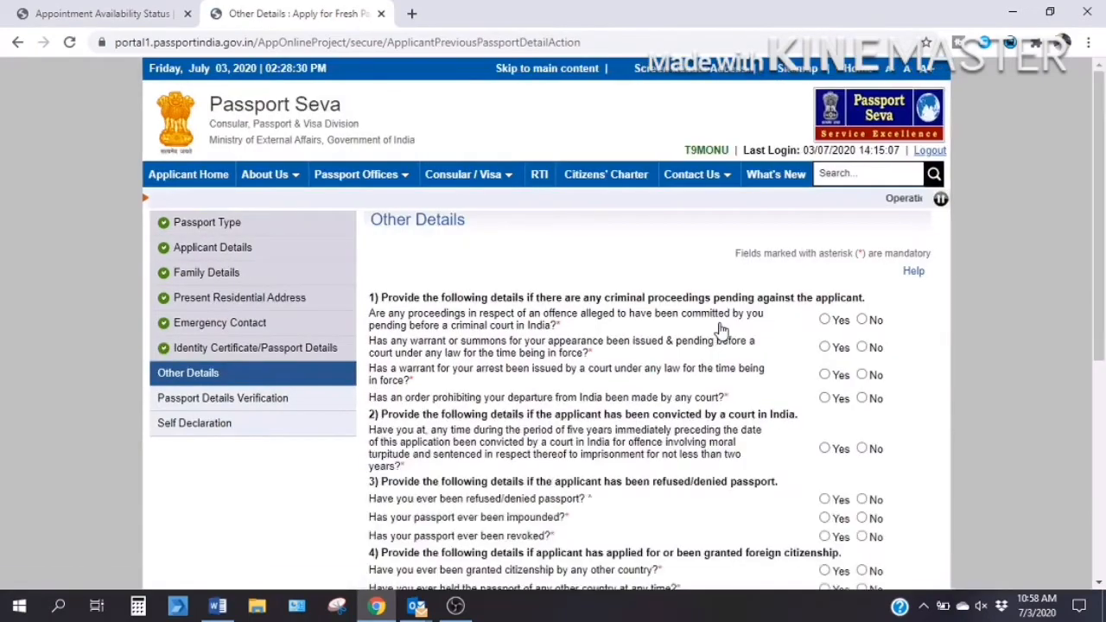
Answer No to pending criminal proceedings and to pending warrants or summons.
scroll(596, 224, down, 2)
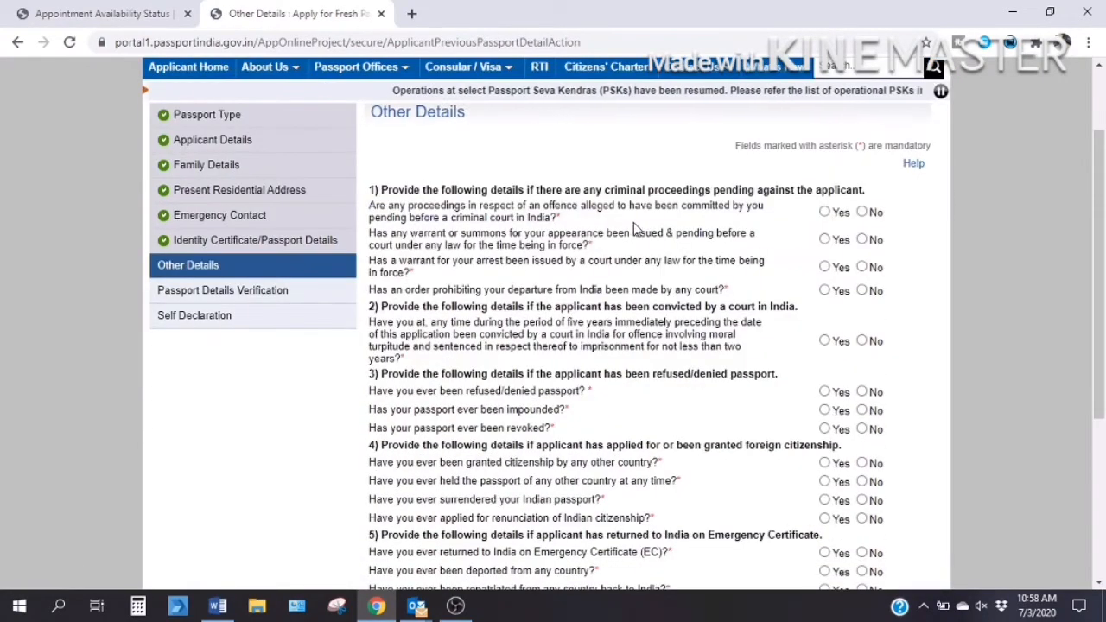
scroll(638, 244, down, 1)
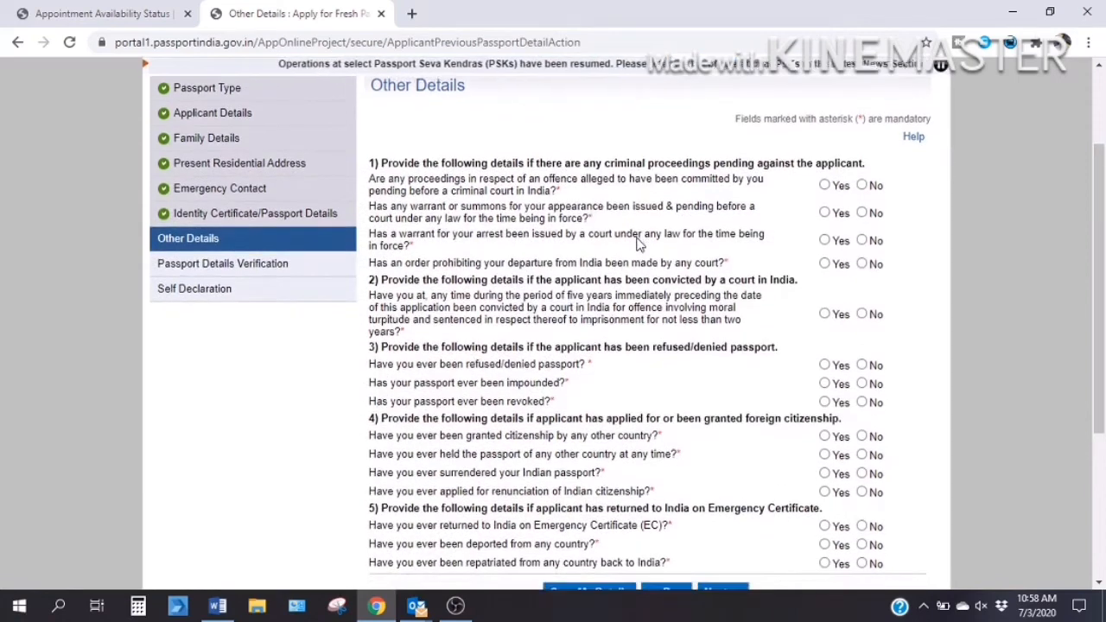
click(863, 186)
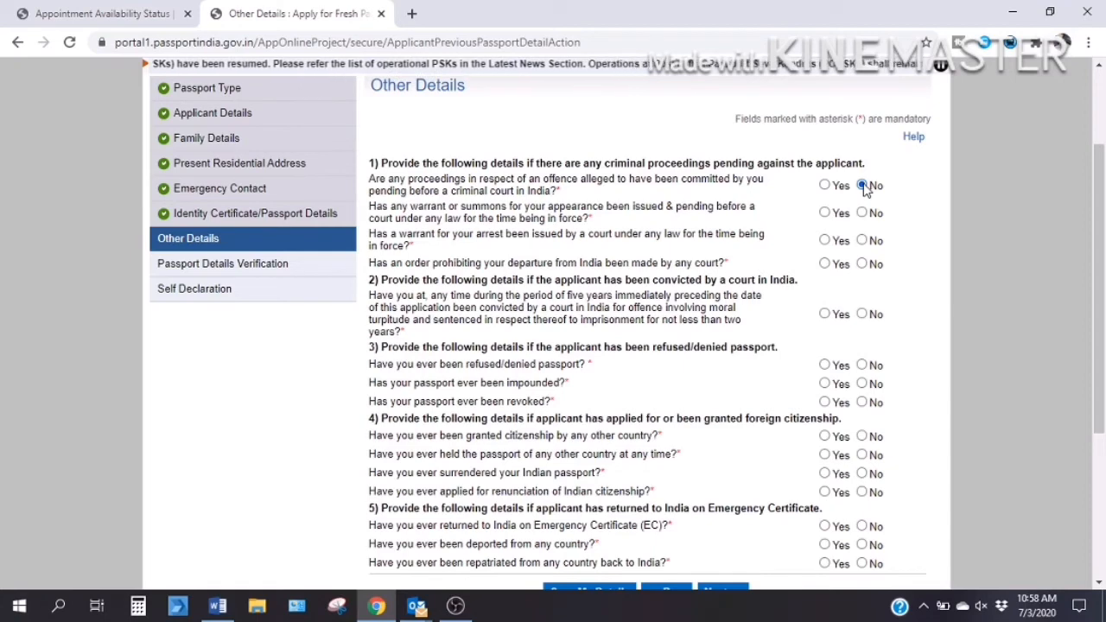
click(863, 214)
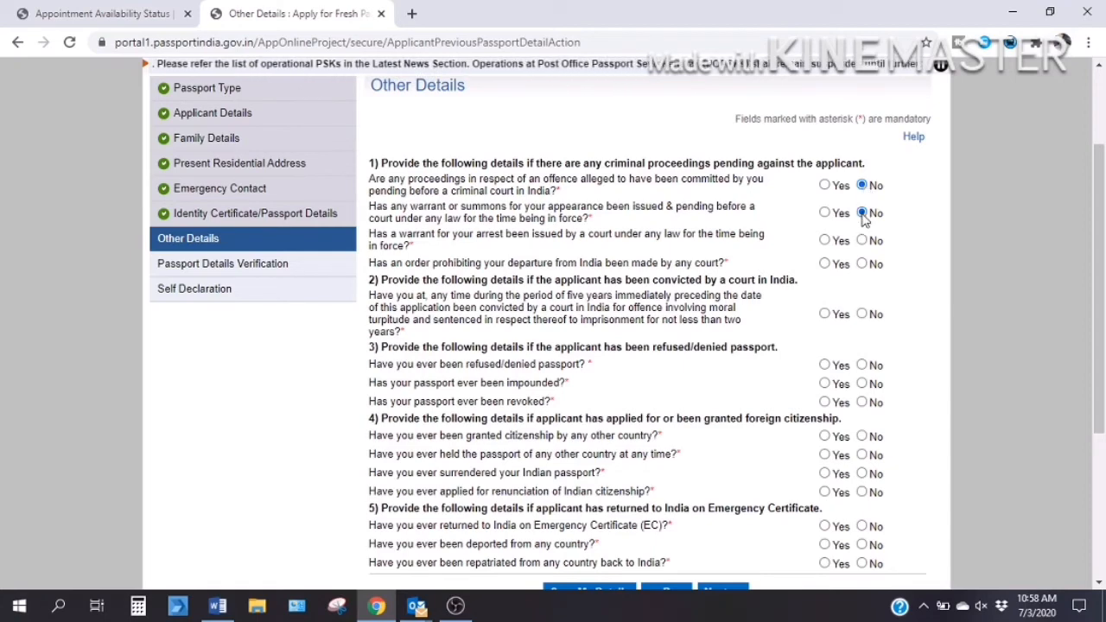
Answer No to passport impounded, deportation and repatriation, then continue to verification.
scroll(862, 218, down, 1)
scroll(866, 222, down, 1)
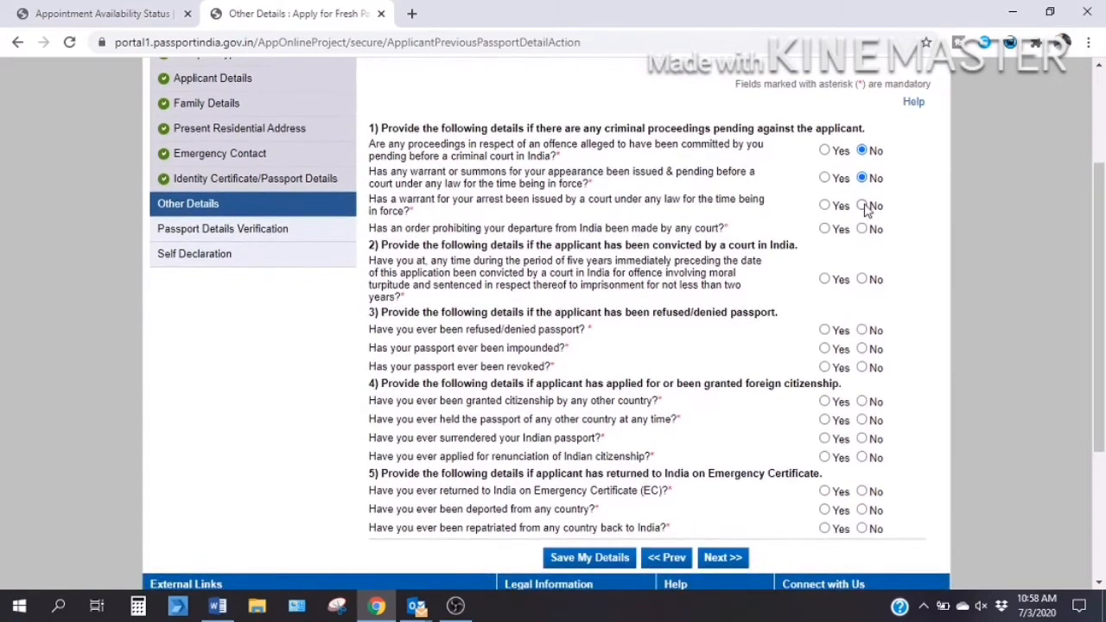
scroll(867, 212, down, 2)
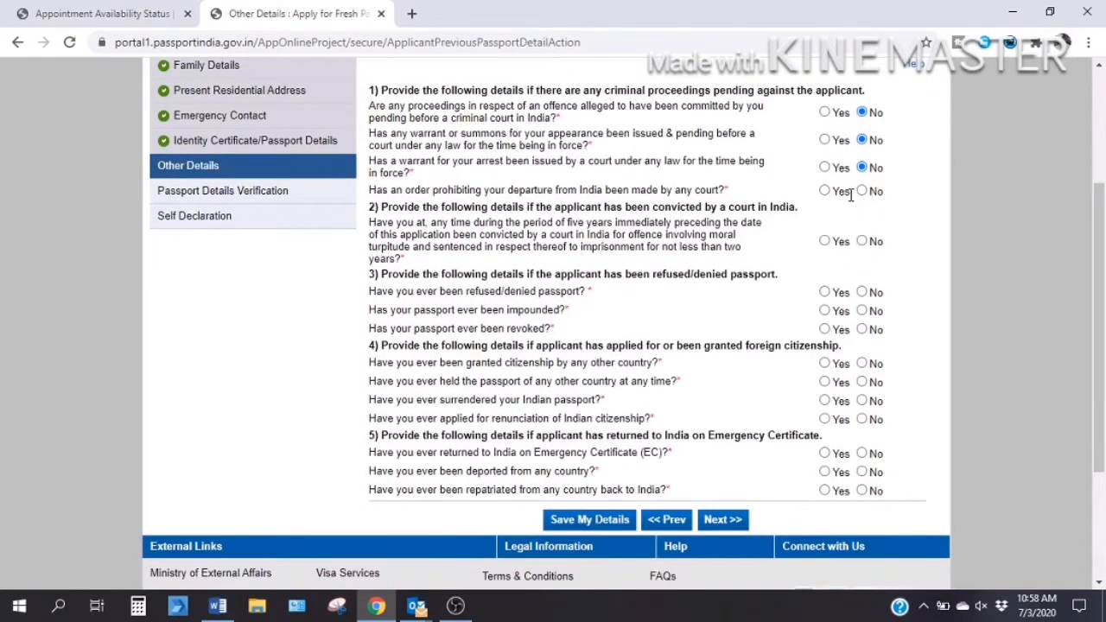
scroll(864, 197, down, 1)
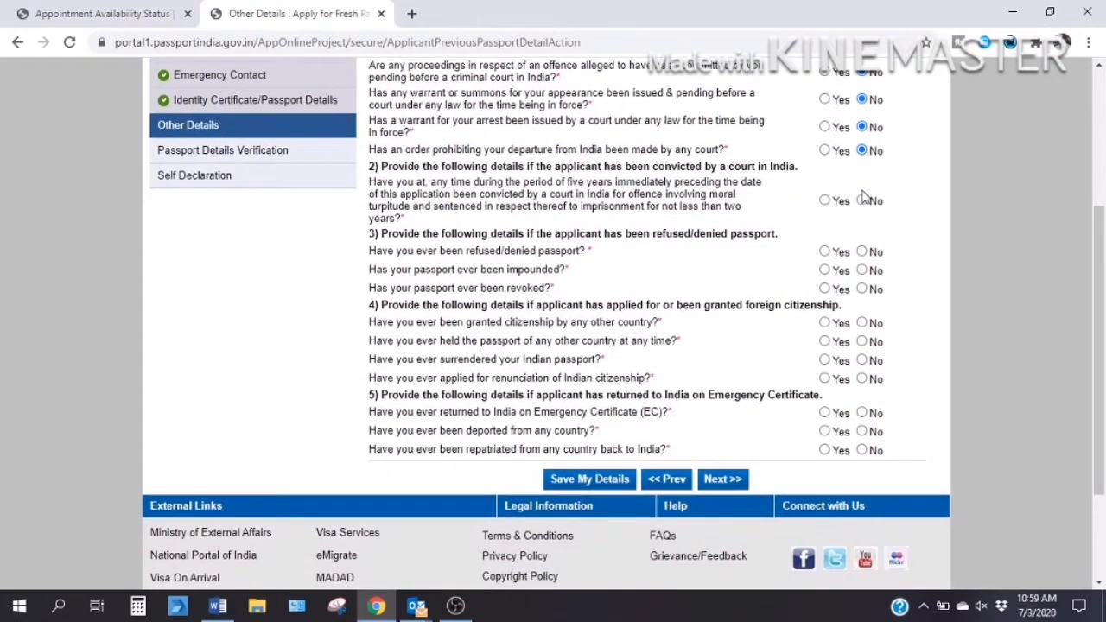
scroll(883, 188, down, 1)
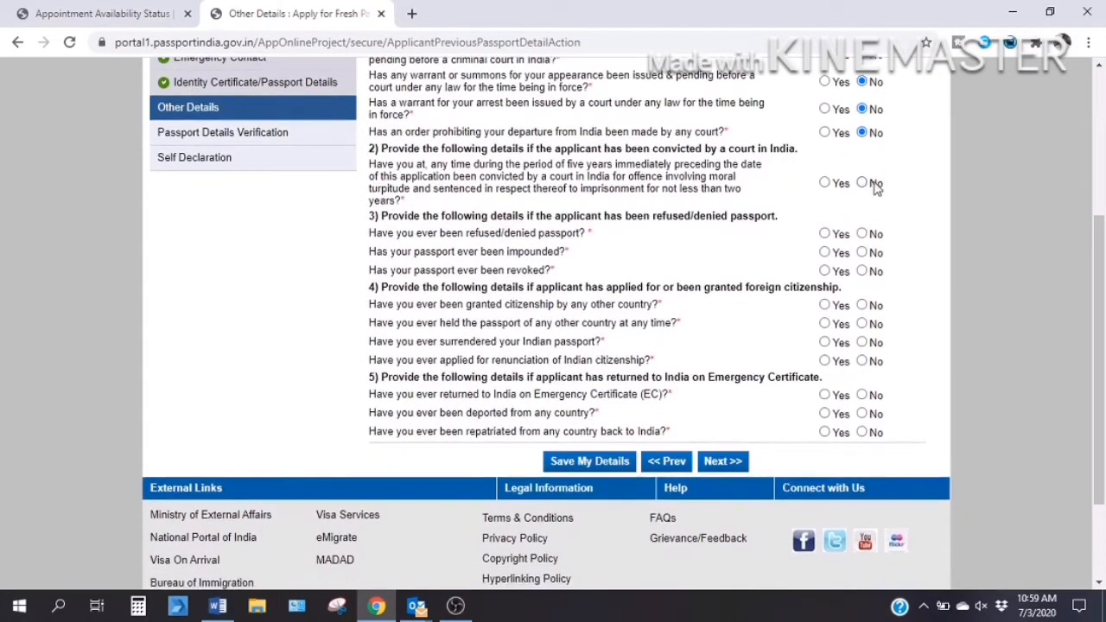
scroll(868, 188, down, 1)
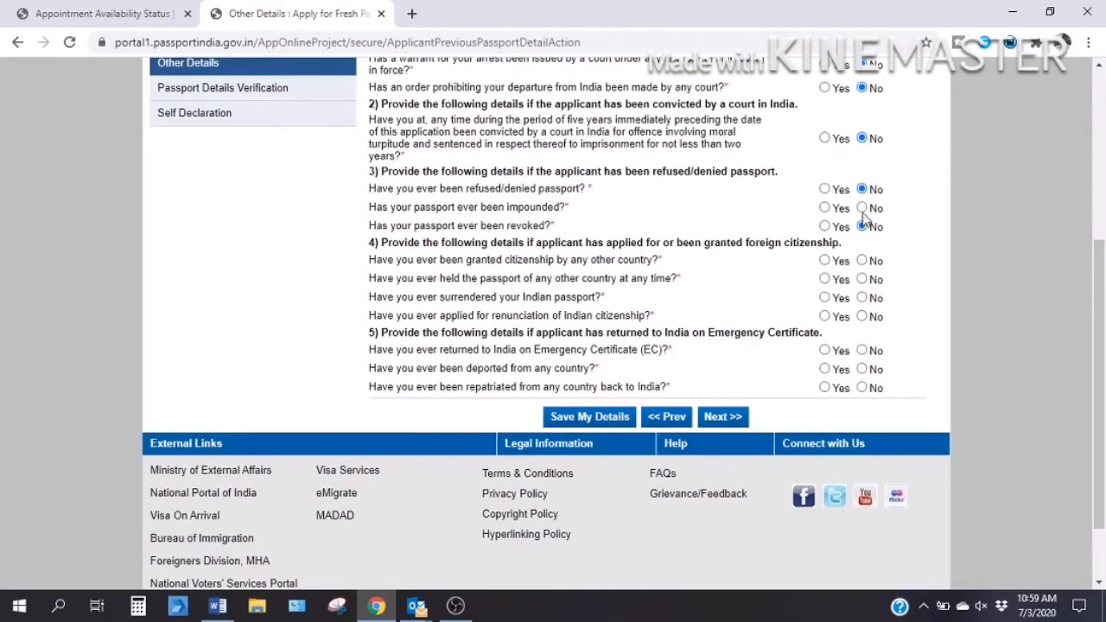
click(862, 208)
scroll(865, 210, down, 1)
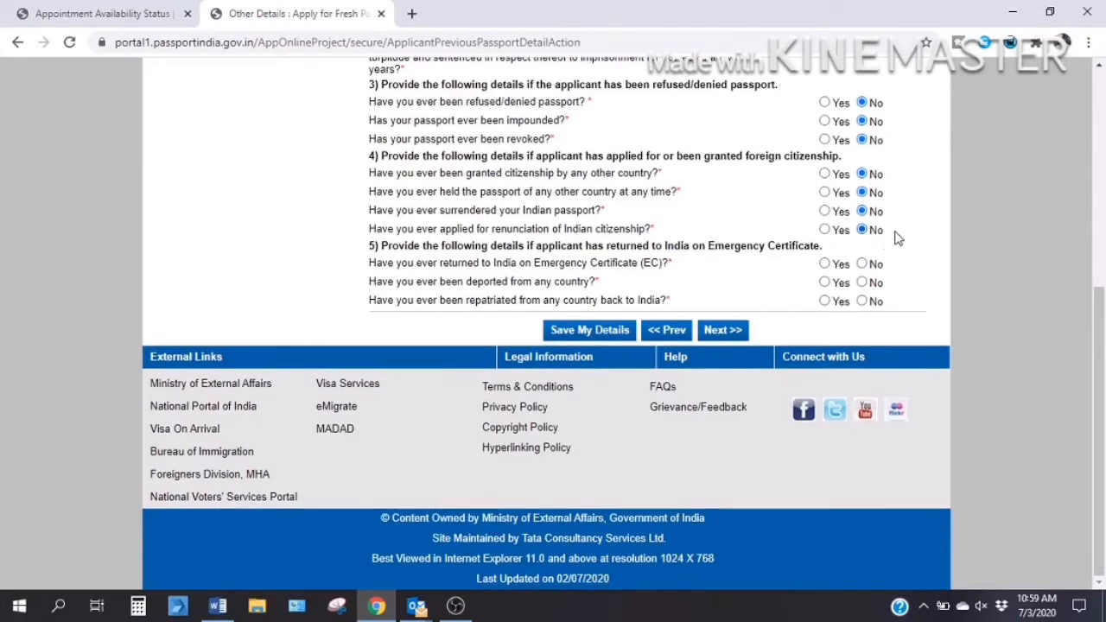
click(862, 283)
click(862, 302)
click(726, 333)
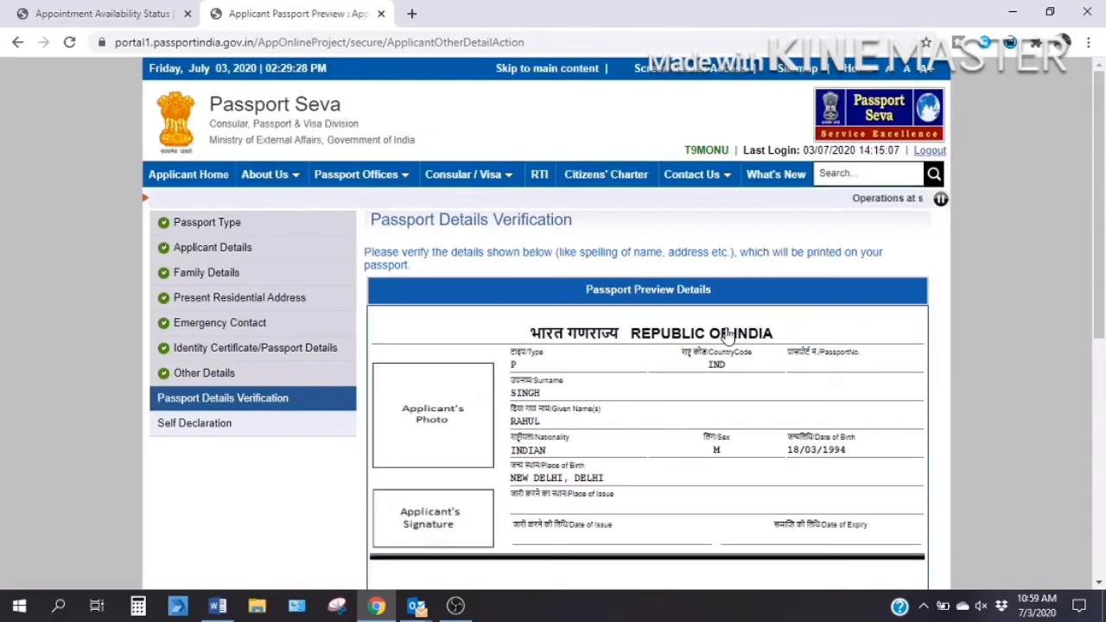
Scroll through the Passport Details Verification preview and proceed to the Self Declaration page.
scroll(726, 336, down, 2)
scroll(726, 335, down, 1)
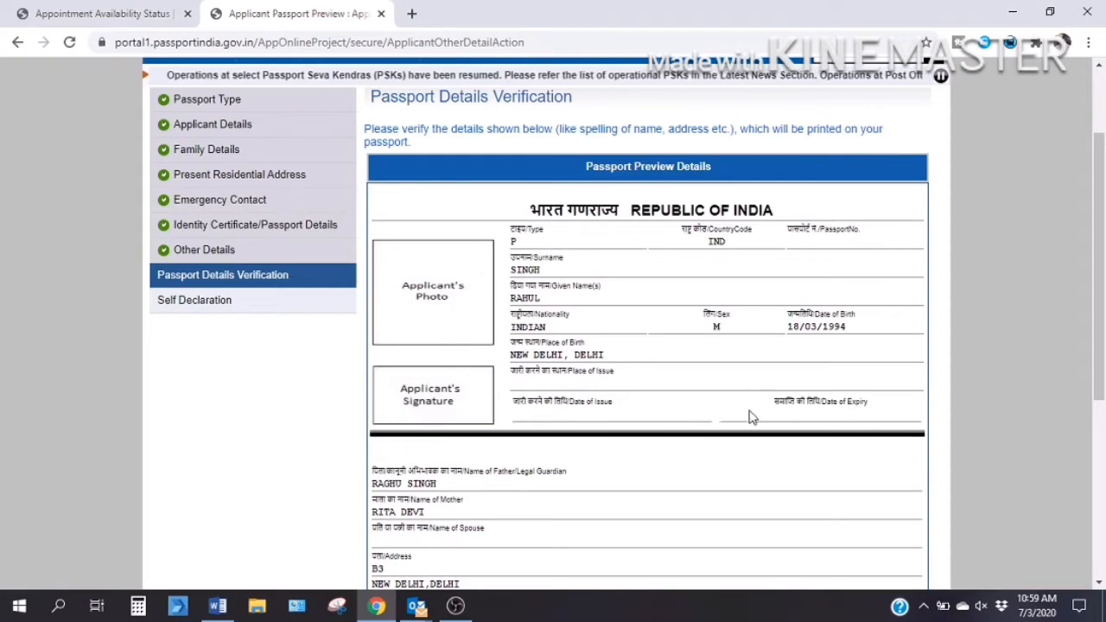
scroll(824, 406, down, 3)
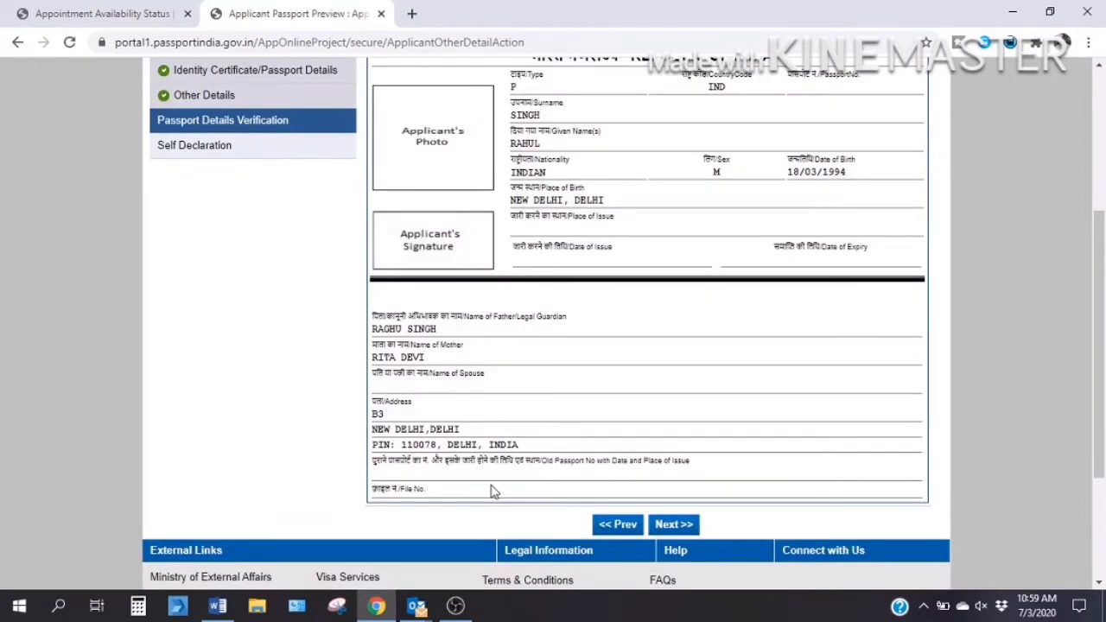
scroll(537, 480, down, 2)
scroll(578, 516, up, 4)
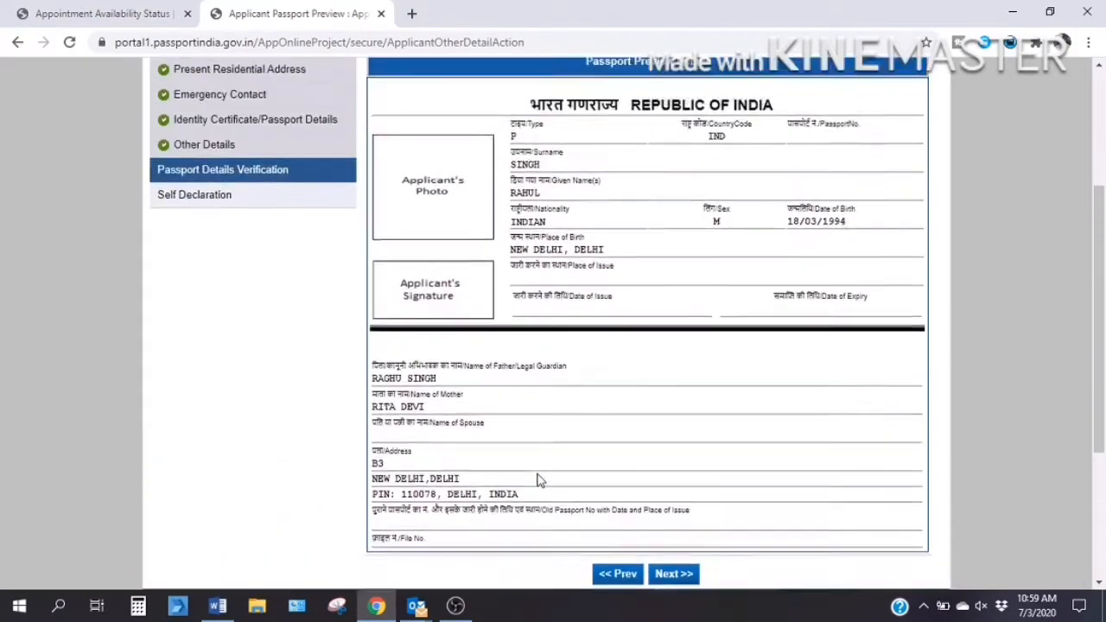
scroll(579, 515, down, 2)
click(658, 550)
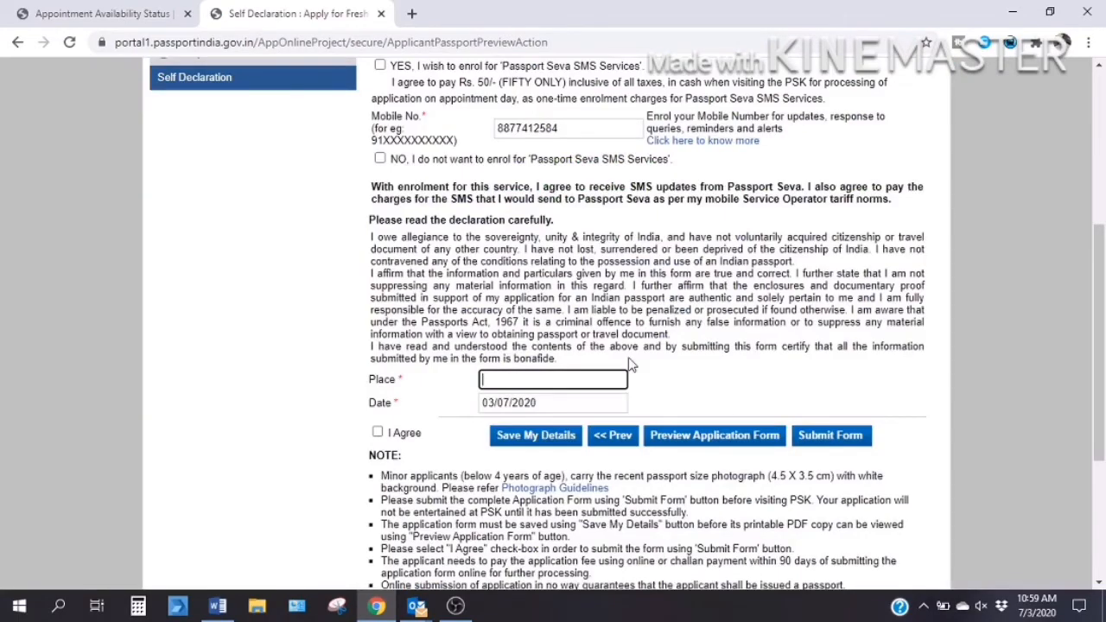
Choose Aadhaar as both the proof of birth and the proof of present address.
scroll(631, 363, up, 2)
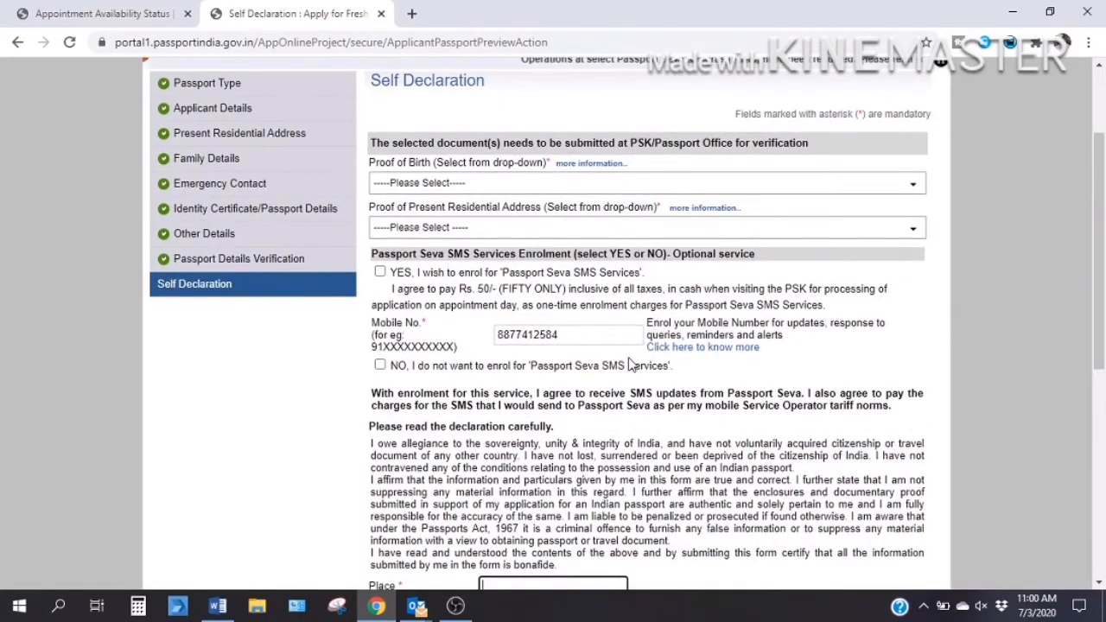
scroll(631, 363, up, 1)
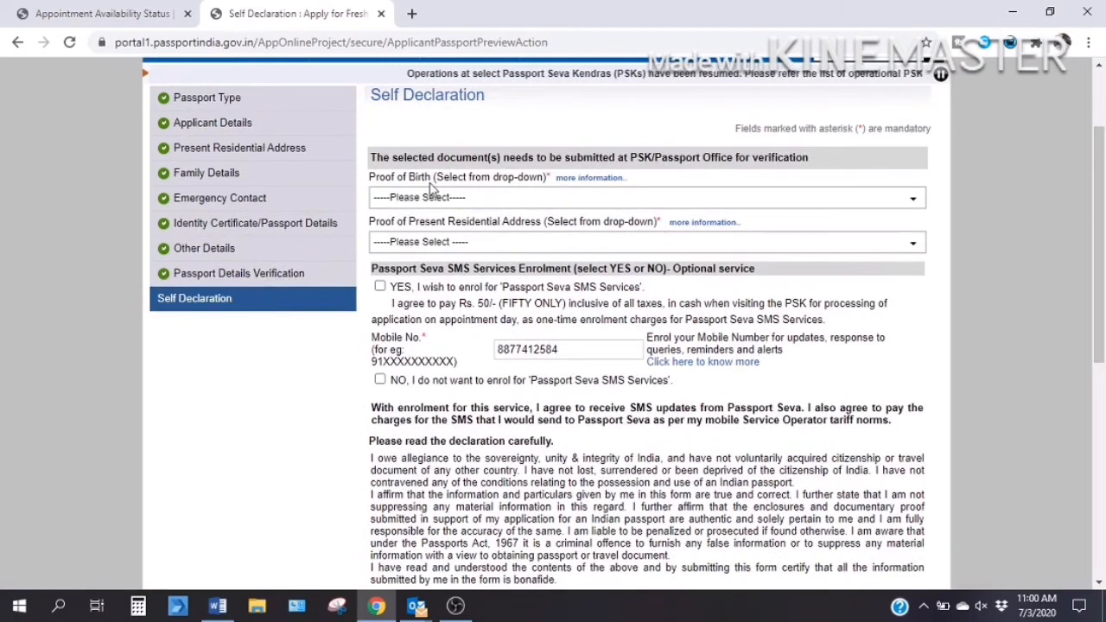
click(604, 200)
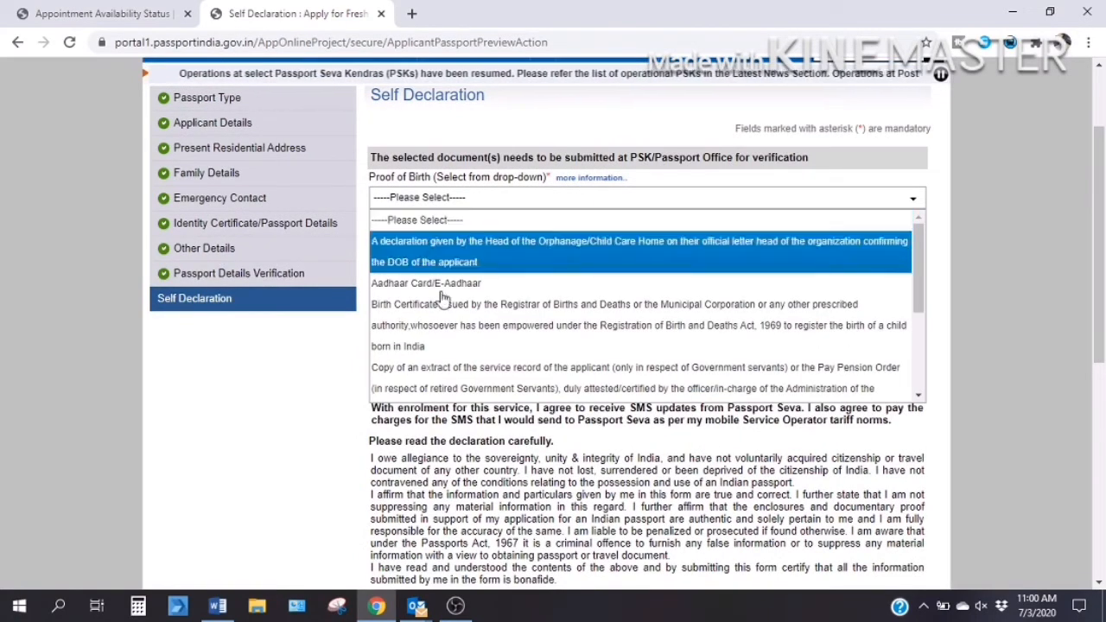
click(402, 285)
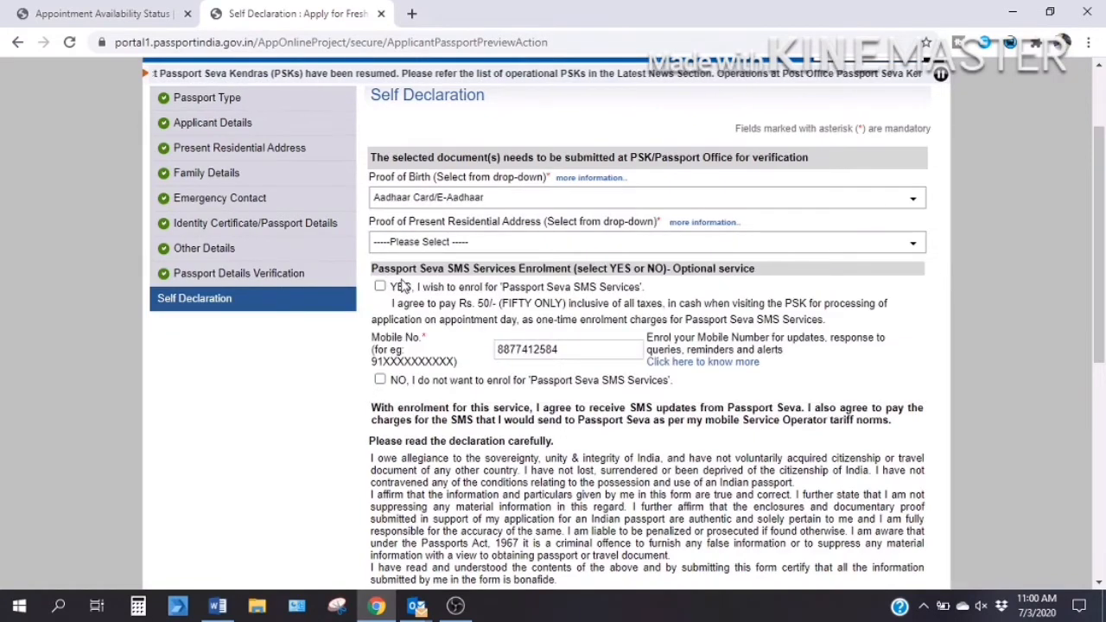
click(530, 247)
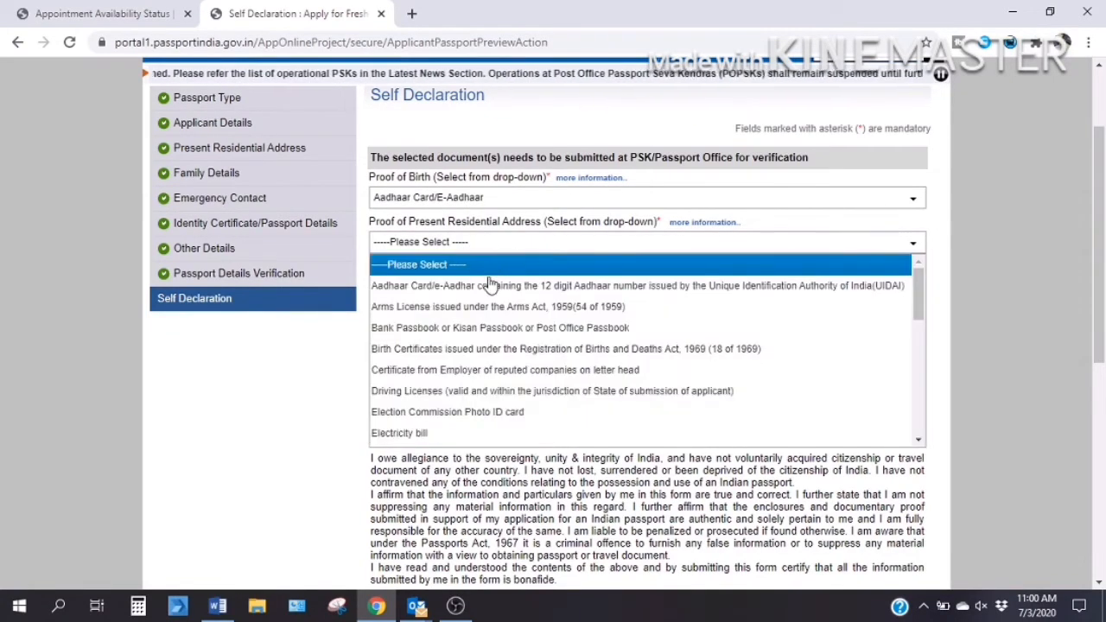
click(490, 287)
Enrol in Passport Seva SMS Services by selecting YES.
scroll(489, 292, down, 1)
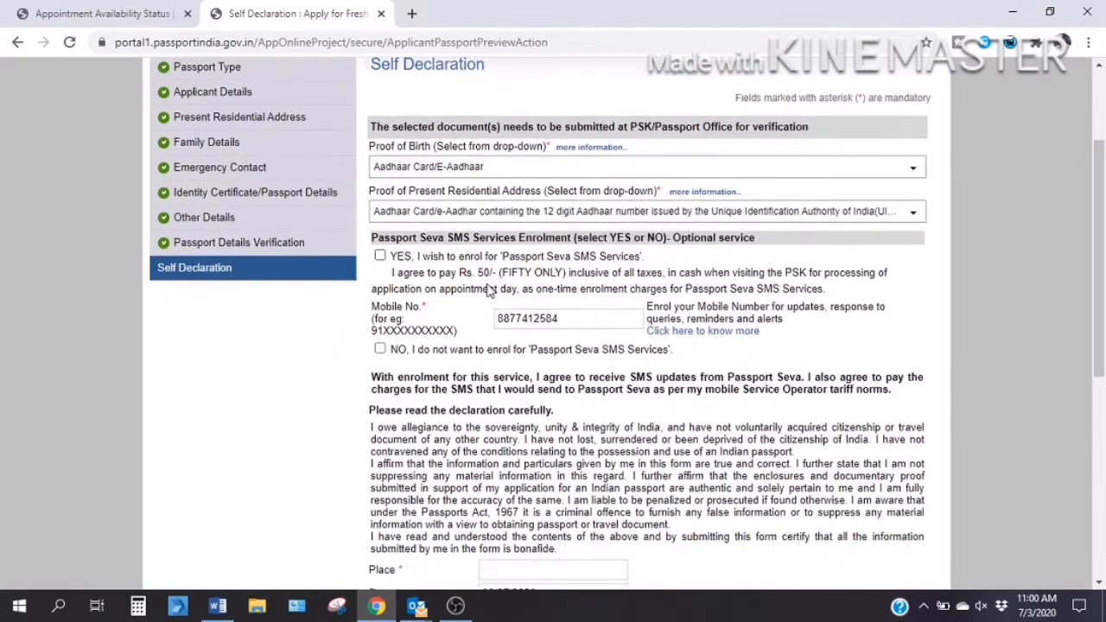
click(380, 257)
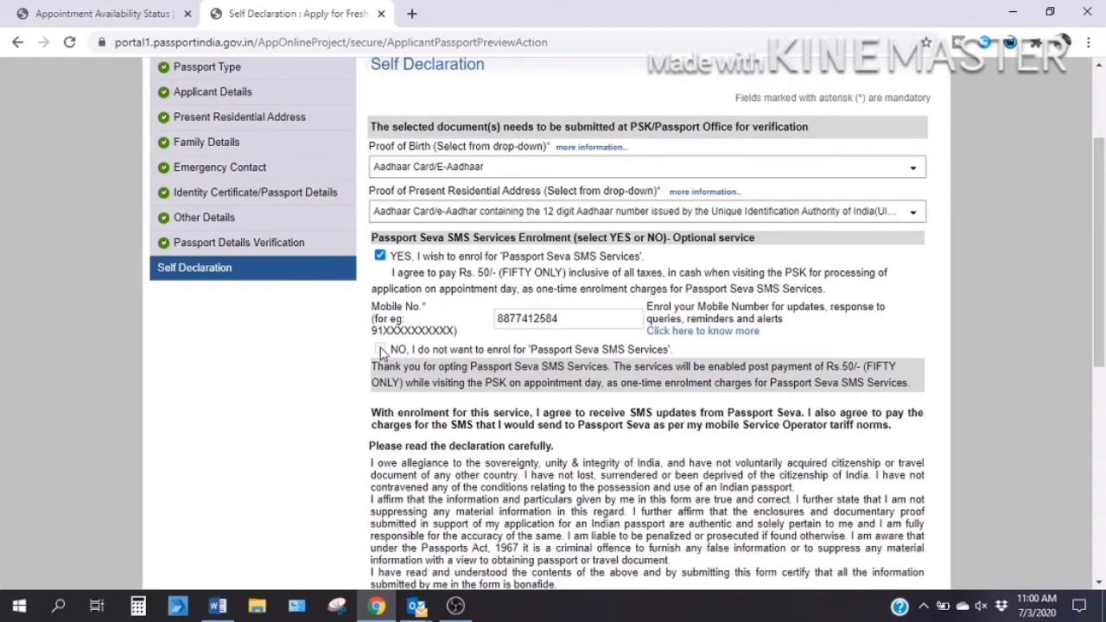
scroll(437, 284, down, 1)
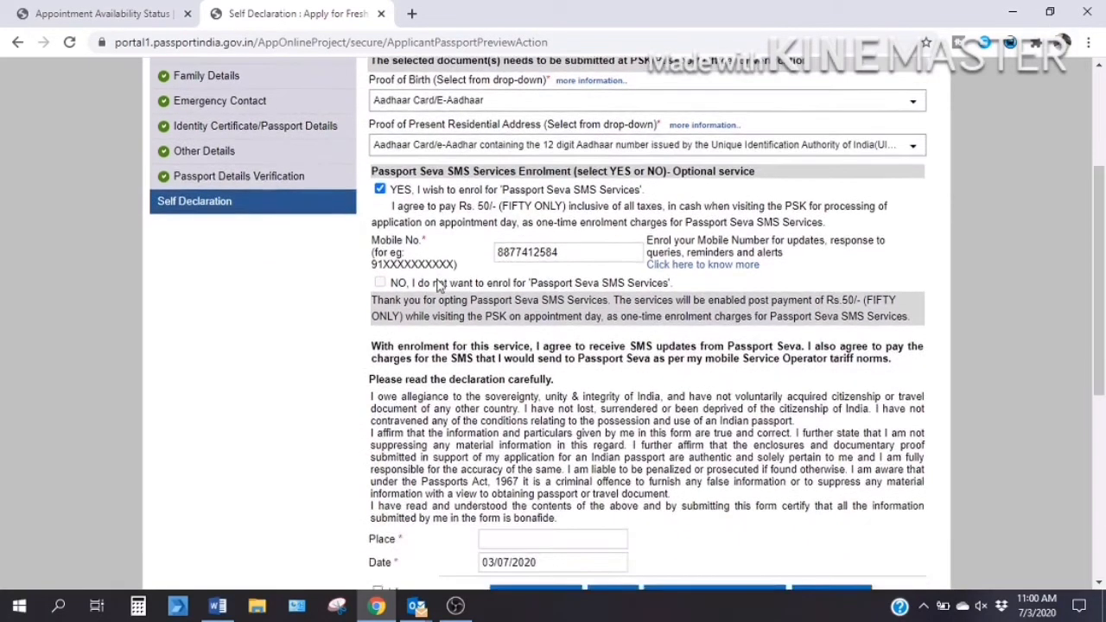
click(380, 283)
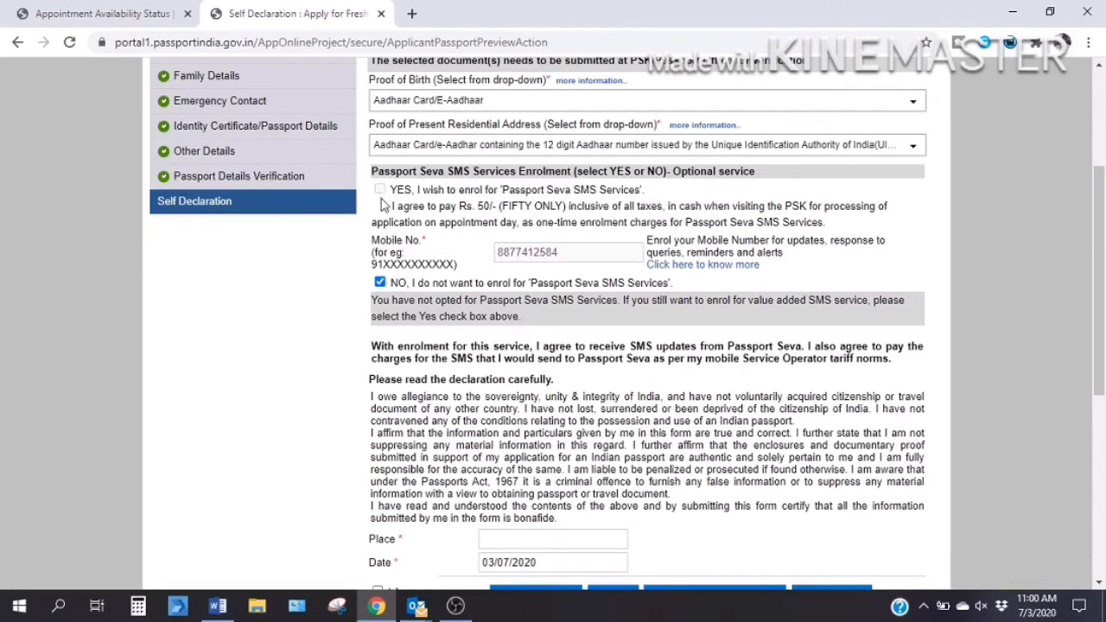
click(381, 283)
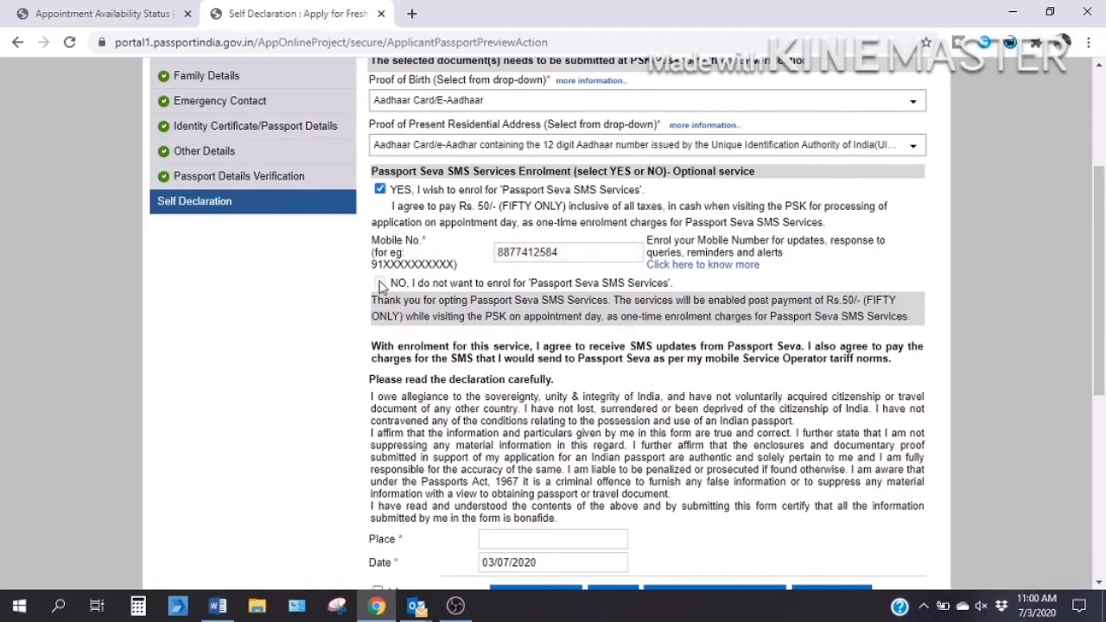
scroll(378, 286, down, 2)
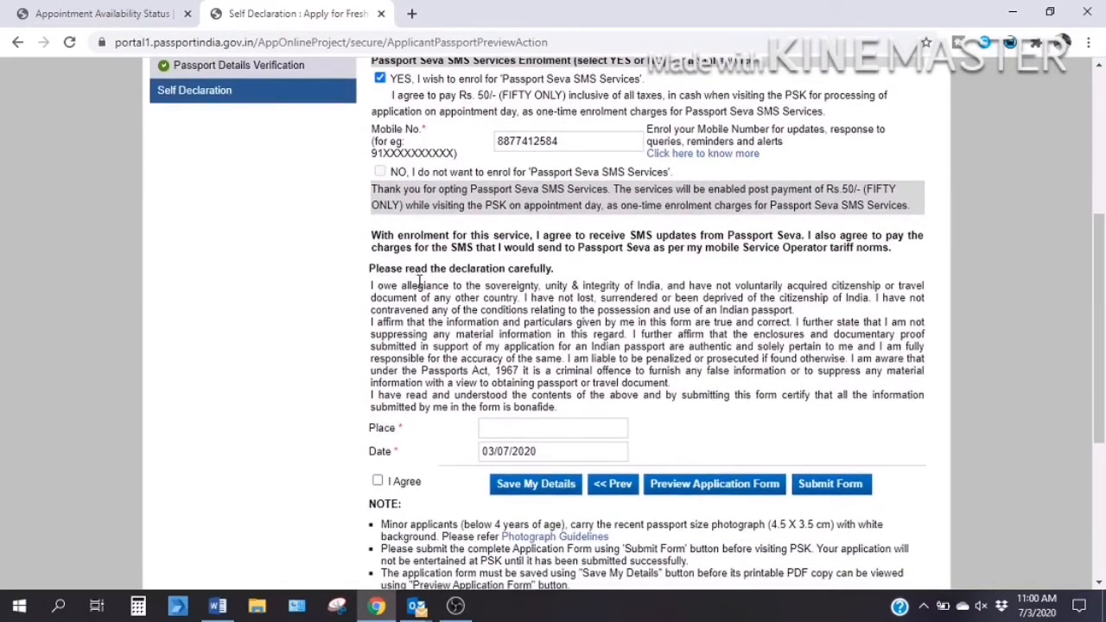
scroll(793, 307, down, 1)
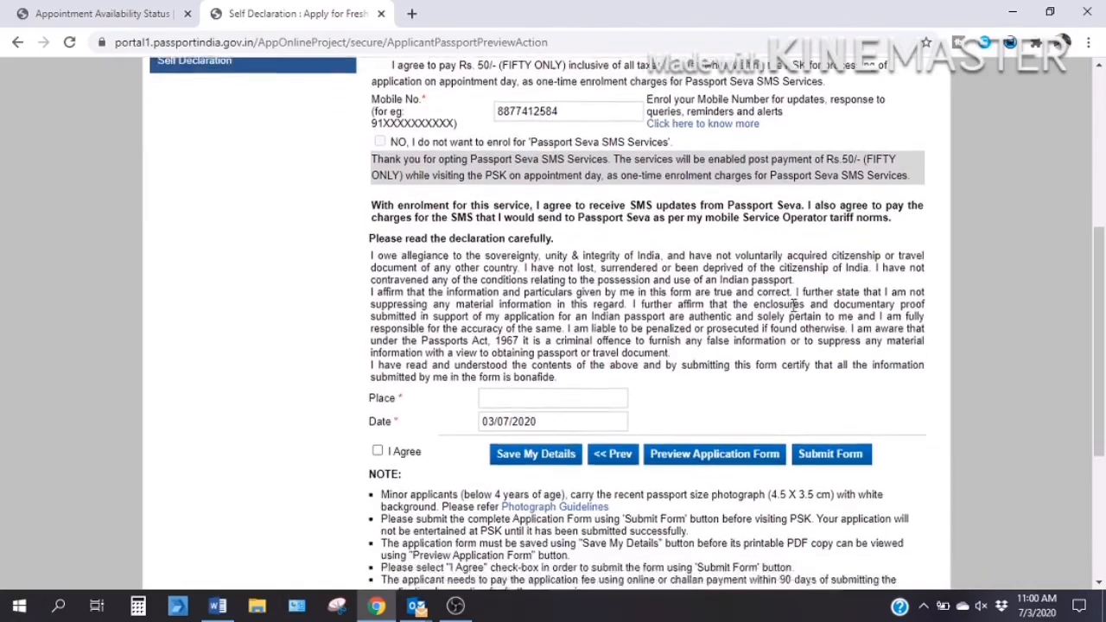
Set the place of declaration to NEW DELHI, agree to the declaration and submit the form.
click(524, 334)
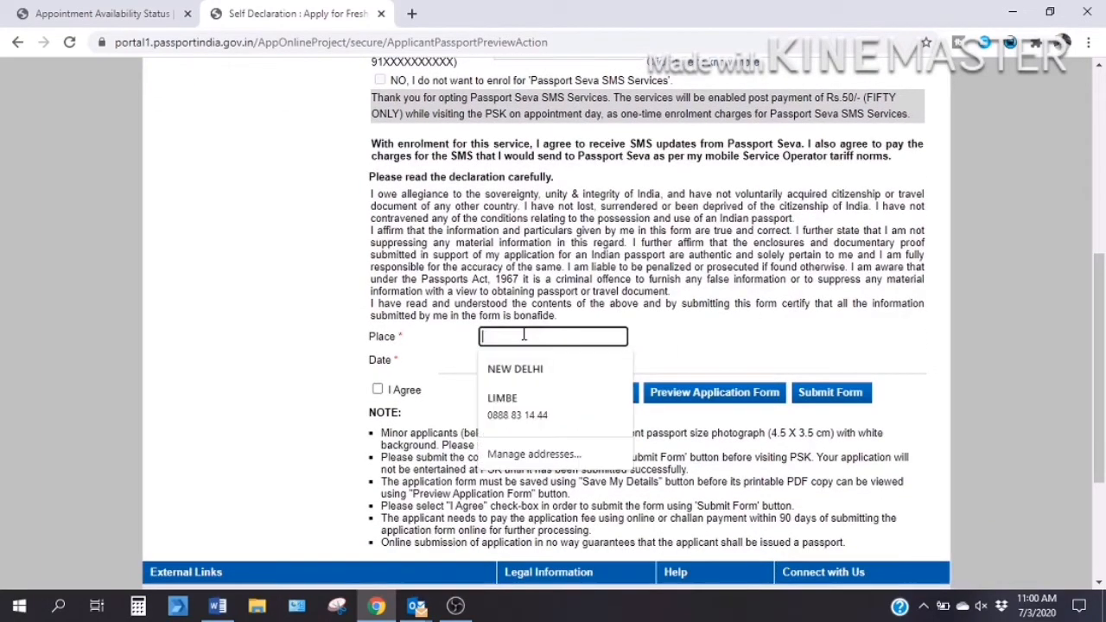
click(516, 368)
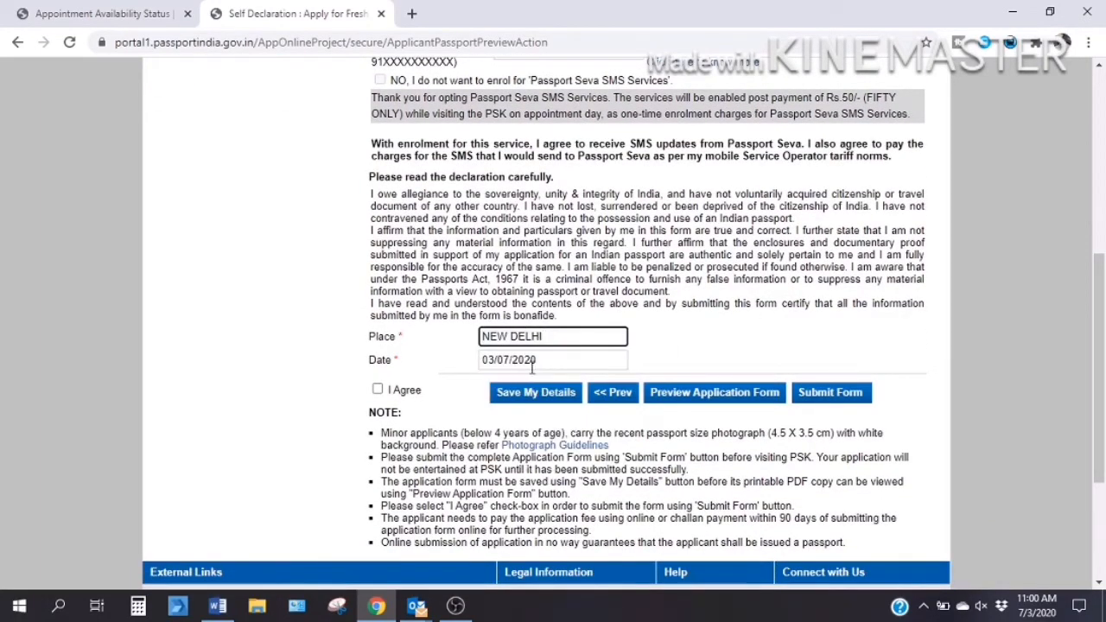
click(380, 391)
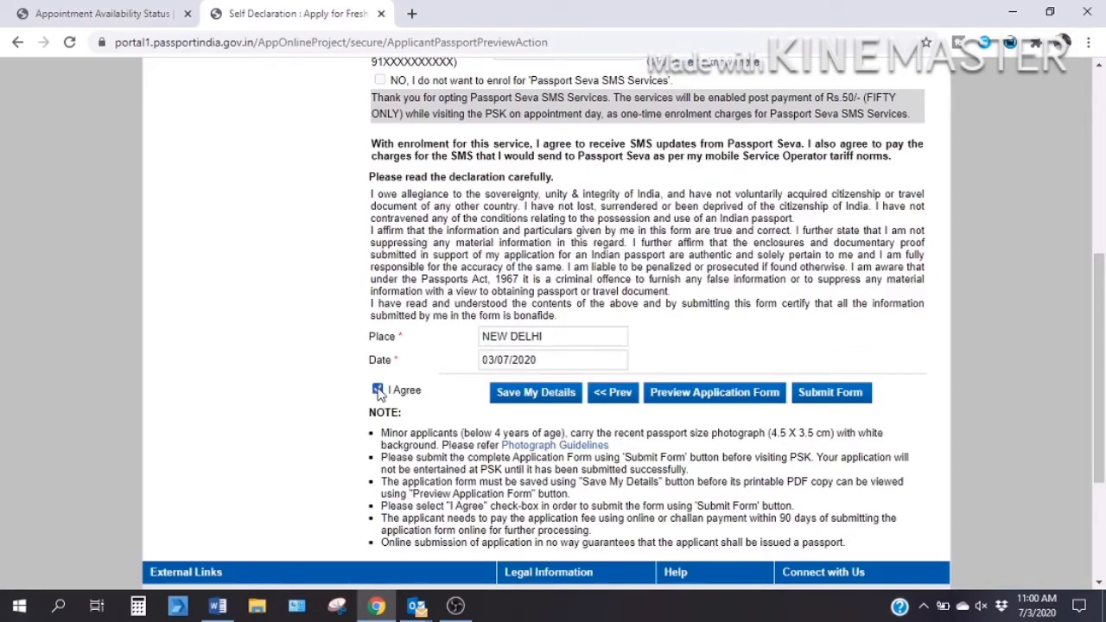
scroll(471, 427, down, 1)
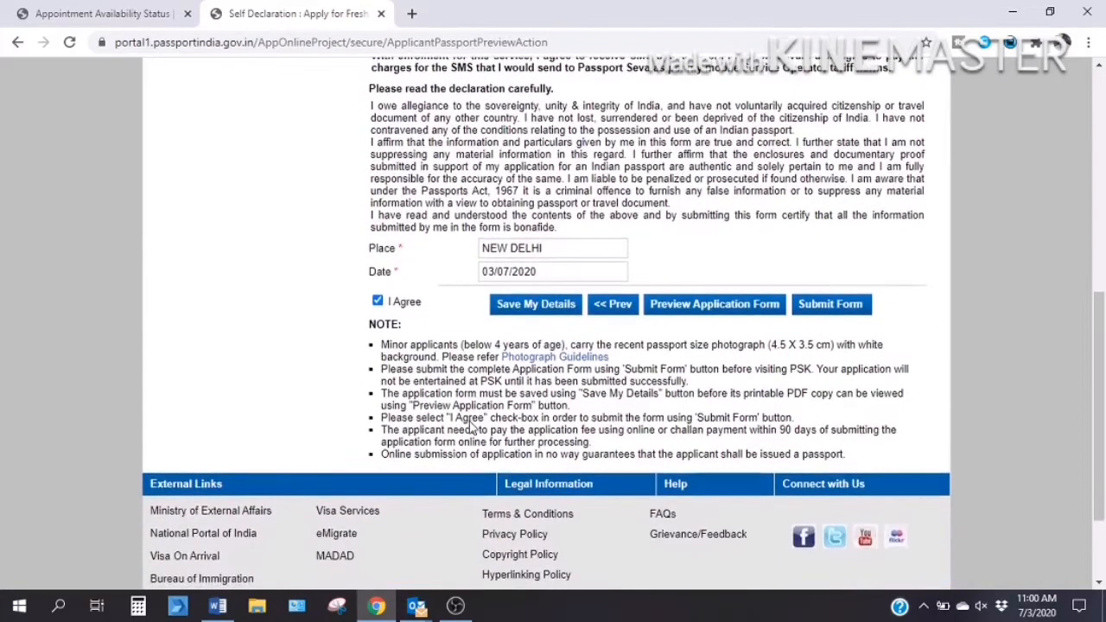
scroll(471, 423, up, 1)
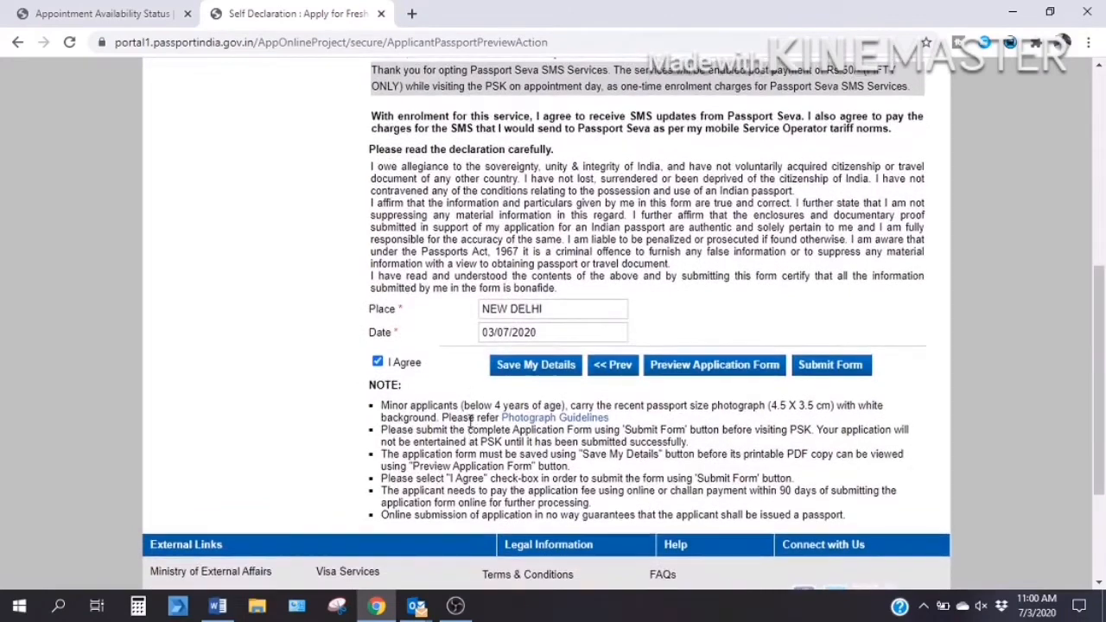
click(814, 369)
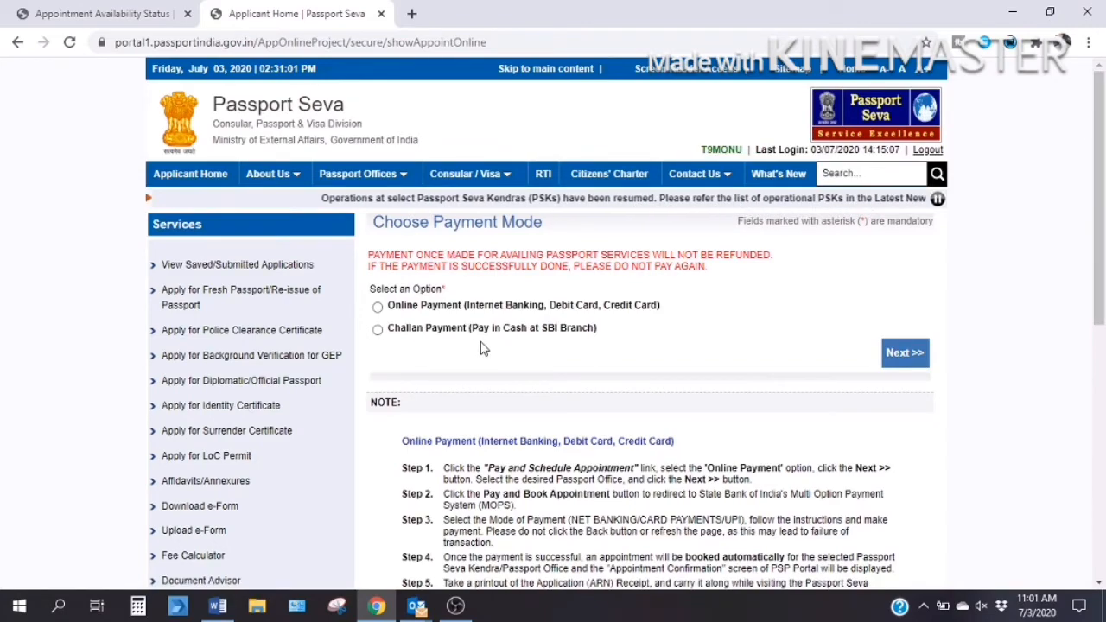
Choose Online Payment and bring up appointment availability for the RPO Delhi centres.
scroll(483, 348, down, 1)
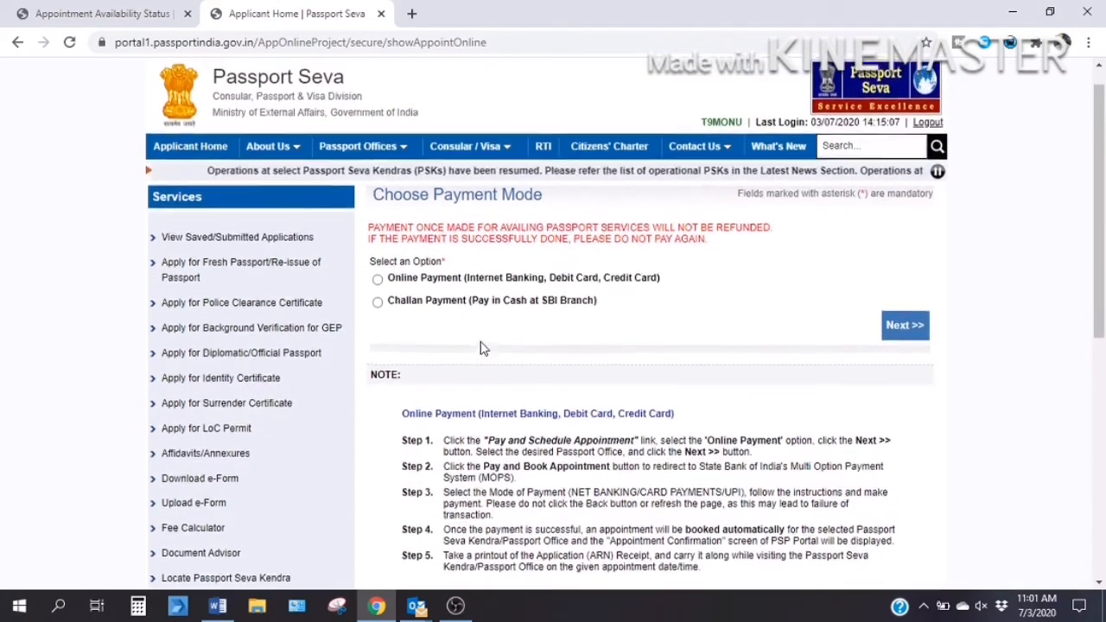
scroll(483, 349, up, 1)
scroll(483, 348, up, 1)
click(378, 307)
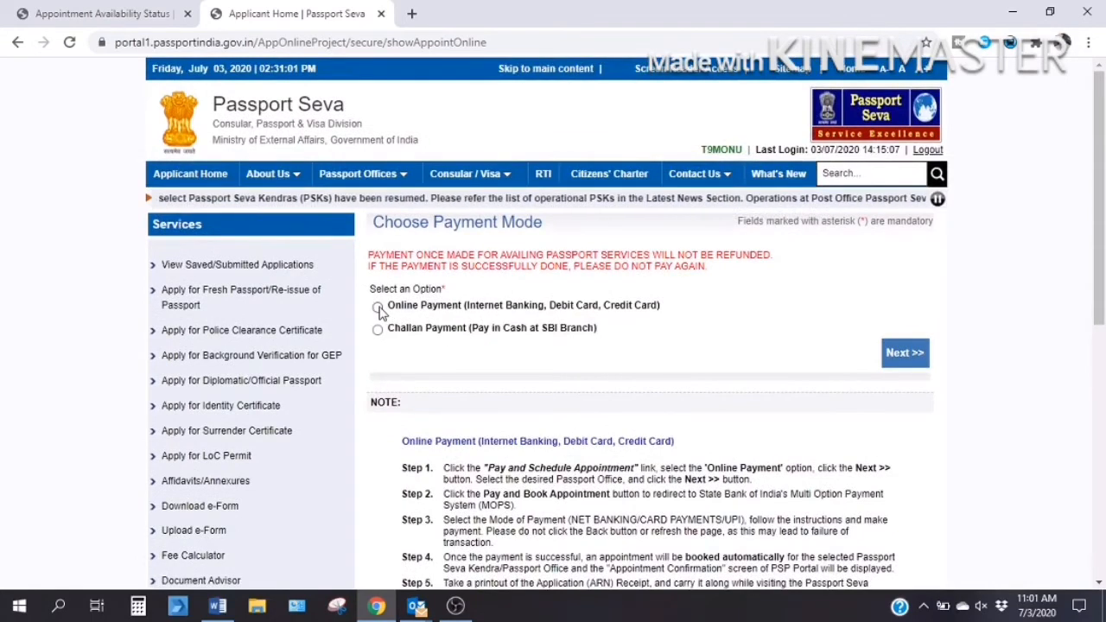
click(906, 356)
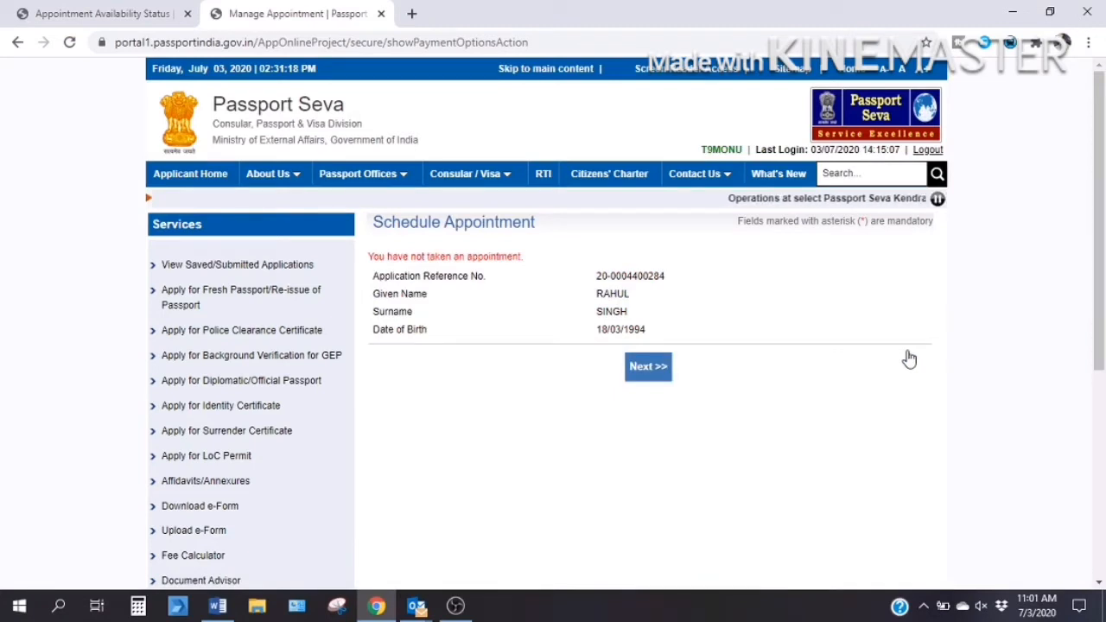
scroll(526, 366, down, 1)
click(649, 289)
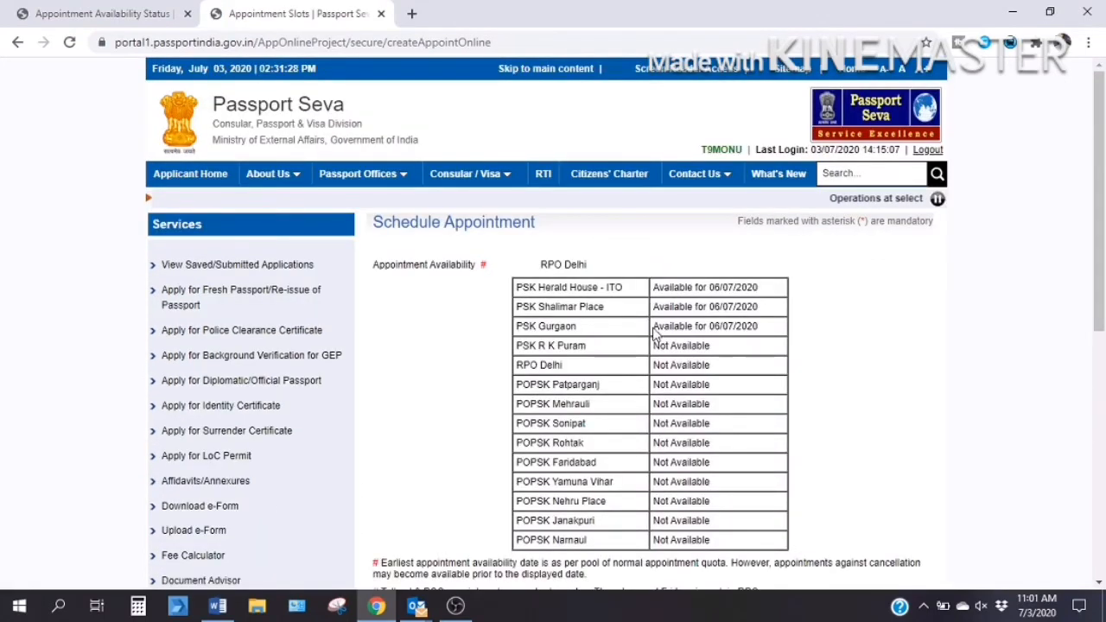
Select PSK Herald House - ITO as the PSK/RPO appointment location.
scroll(655, 335, down, 1)
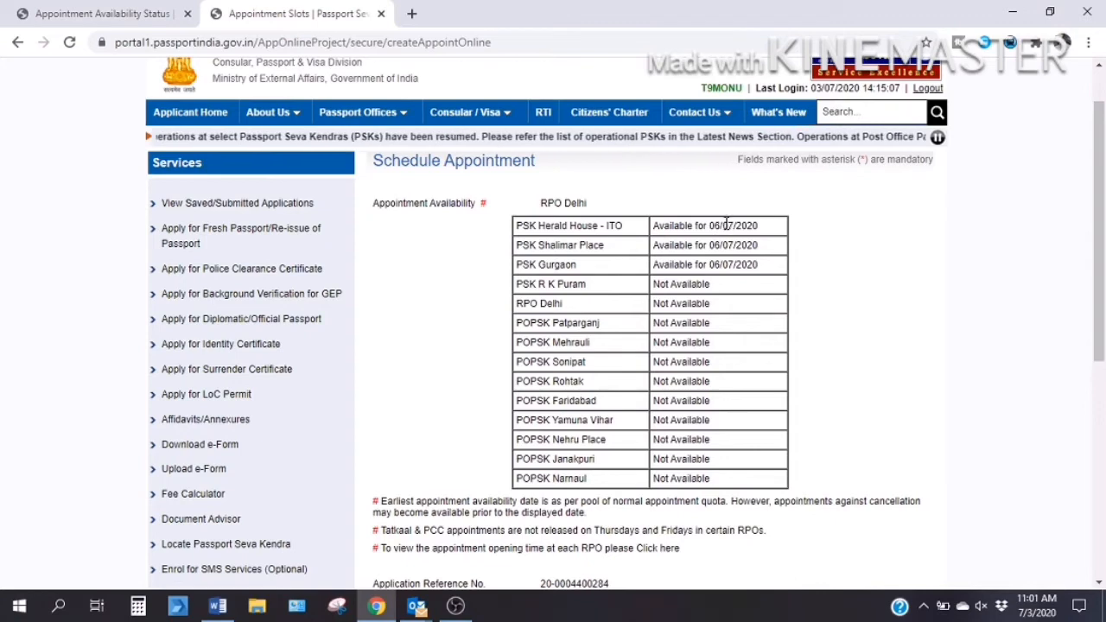
scroll(725, 223, down, 1)
scroll(726, 223, down, 1)
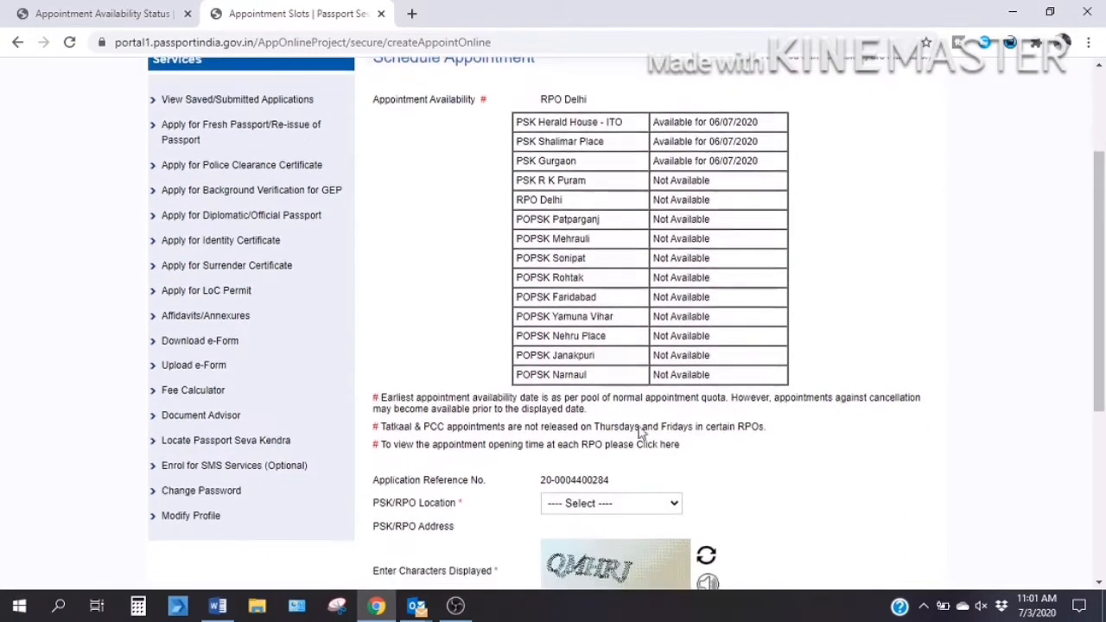
click(609, 504)
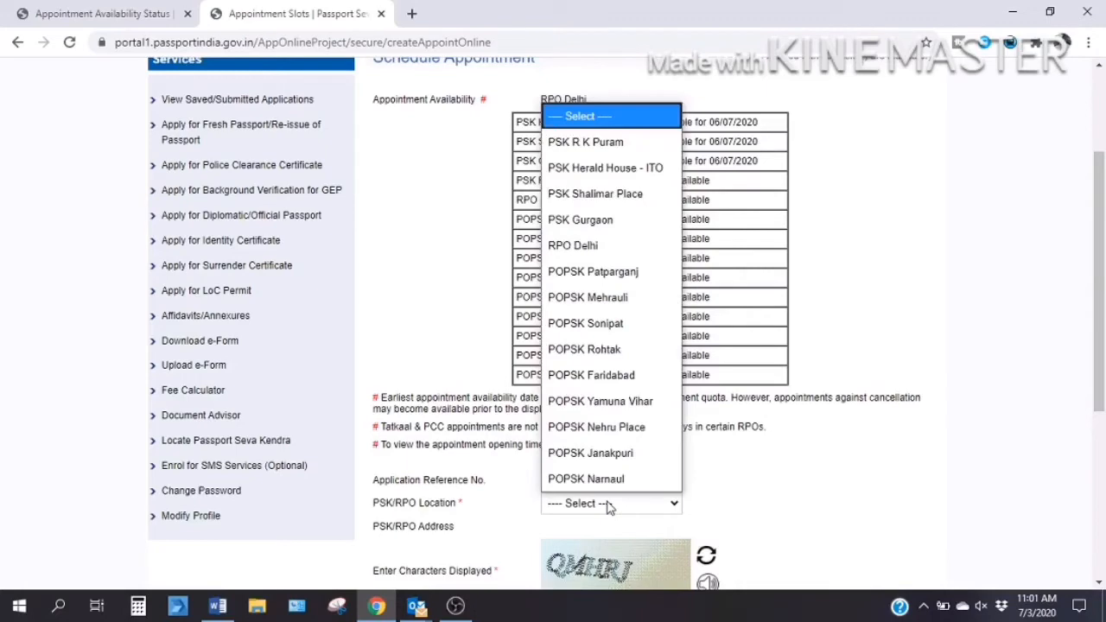
click(586, 178)
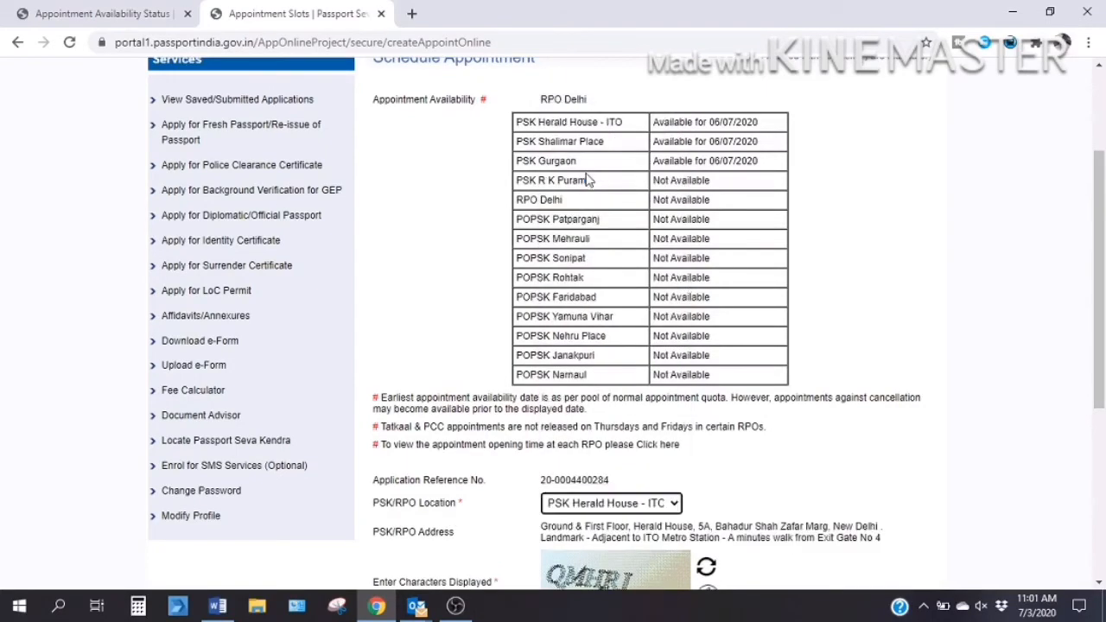
Enter the captcha characters and continue to the Pay And Book Appointment page.
scroll(689, 293, down, 2)
scroll(689, 292, up, 1)
scroll(689, 292, up, 1)
scroll(689, 292, down, 2)
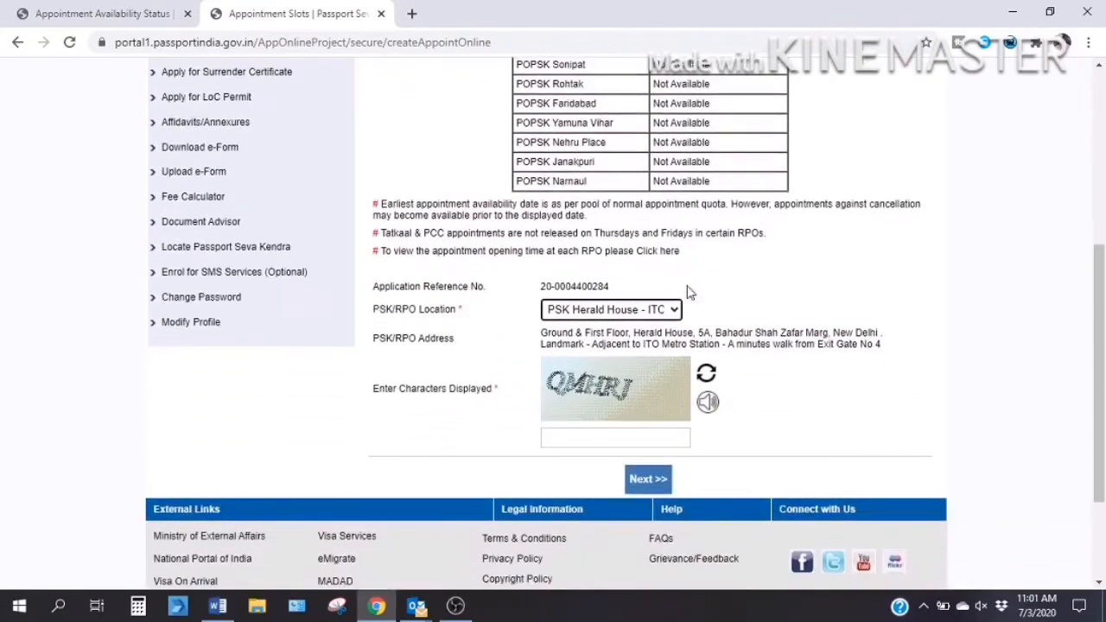
click(570, 438)
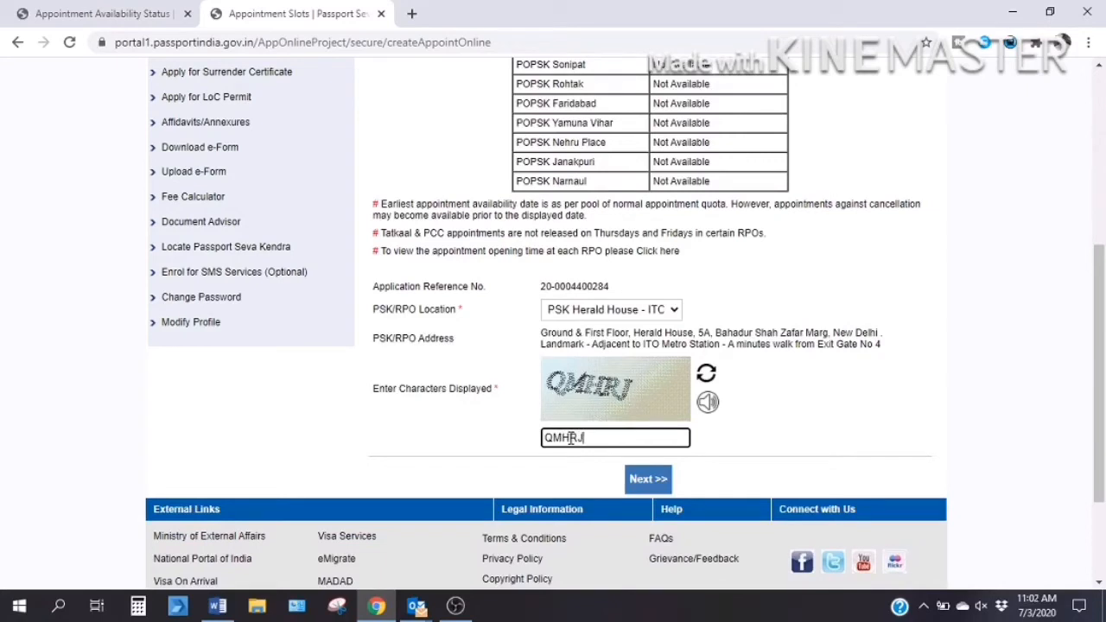
click(649, 480)
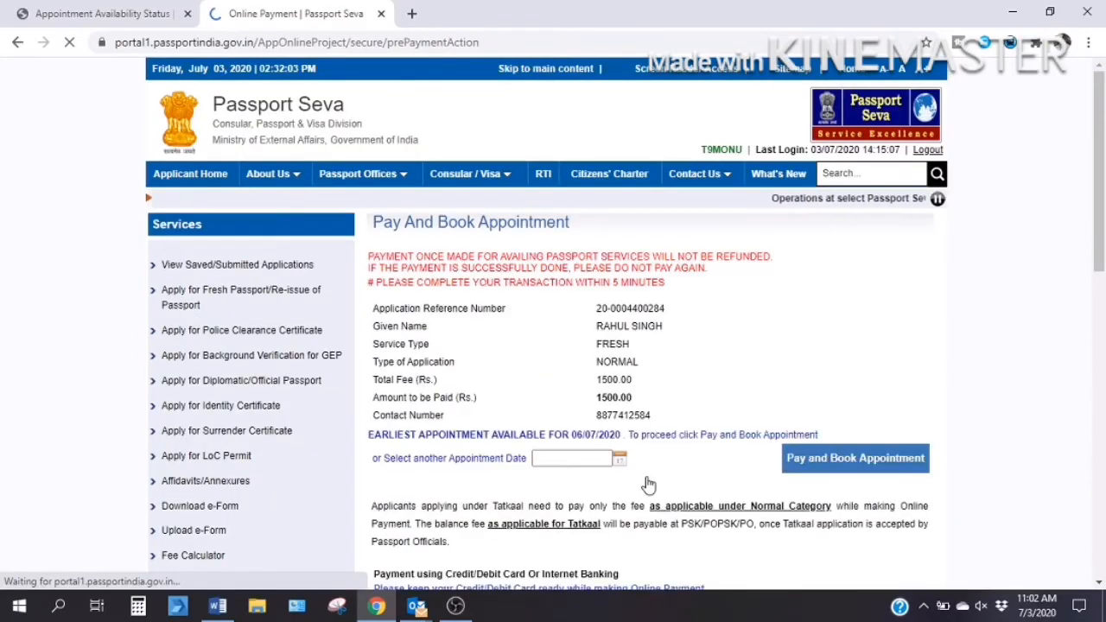
Keep the earliest 06/07/2020 appointment and proceed to pay the Rs. 1500.00 fee.
scroll(629, 482, down, 1)
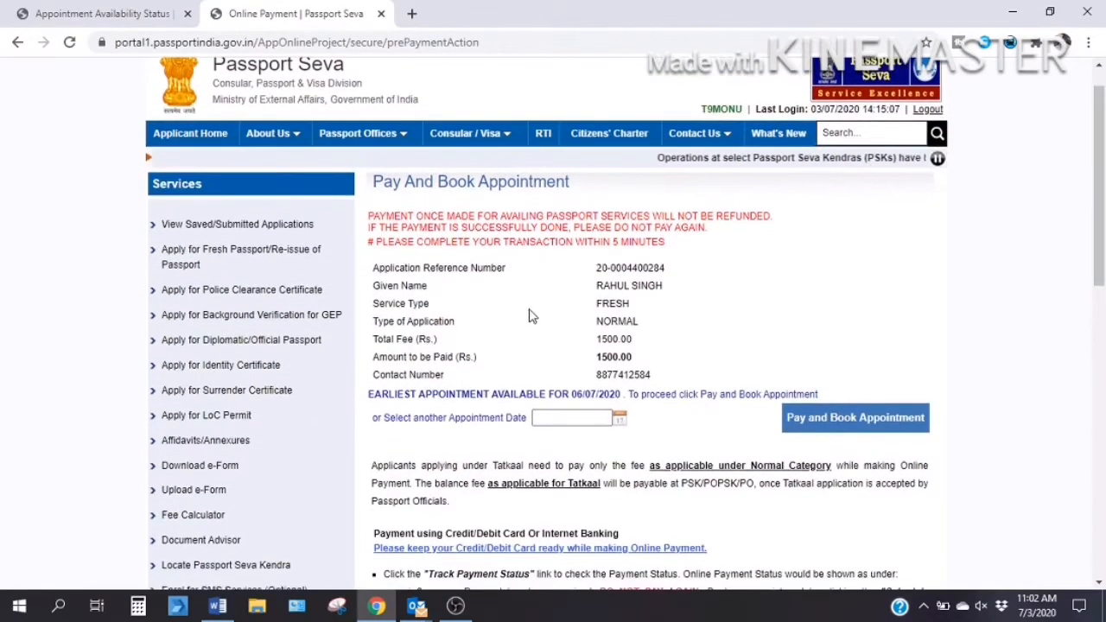
scroll(603, 336, down, 1)
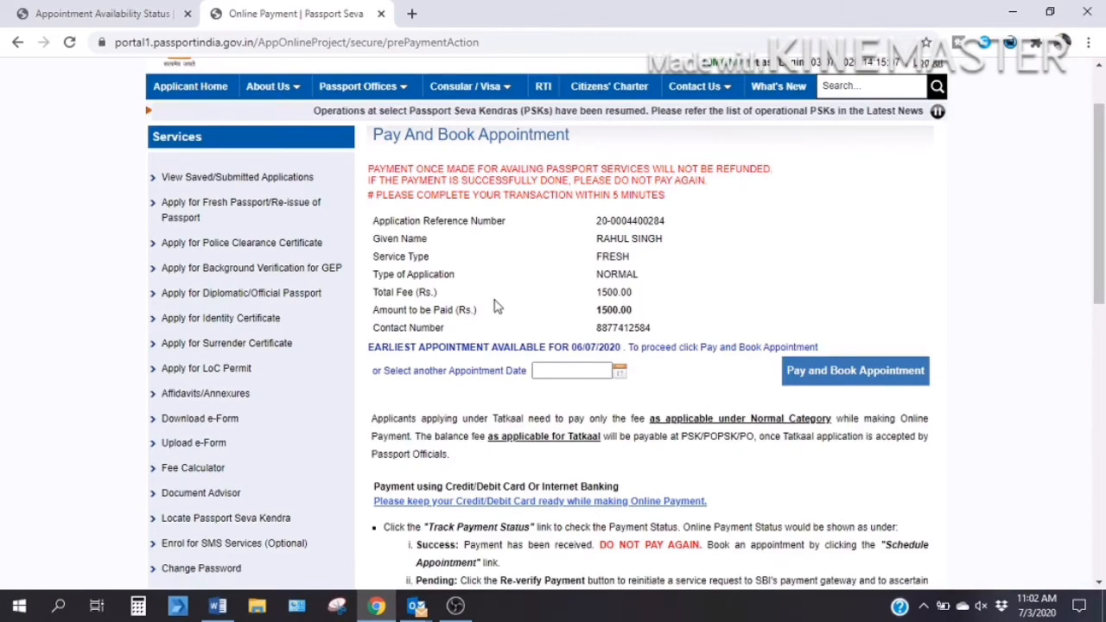
scroll(585, 313, down, 1)
scroll(585, 313, down, 1)
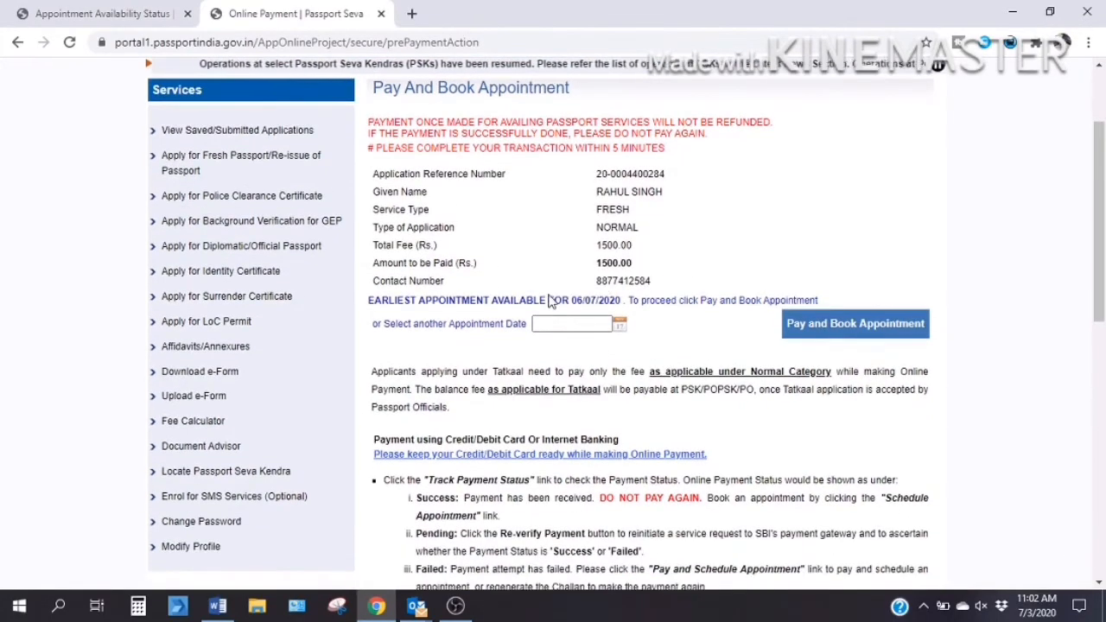
scroll(561, 293, down, 1)
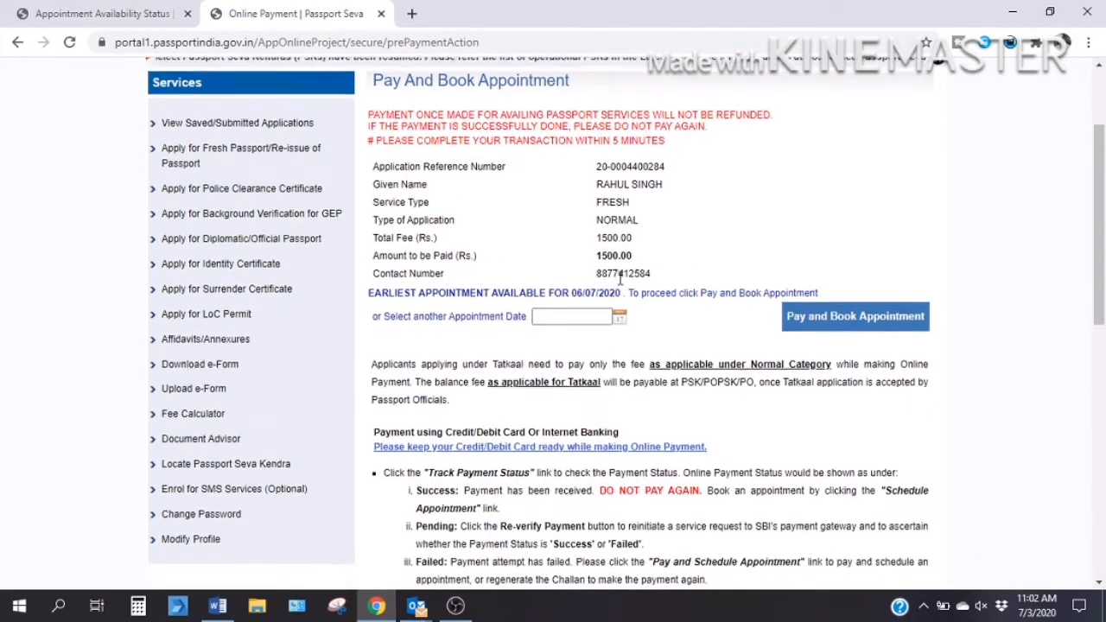
scroll(561, 292, down, 2)
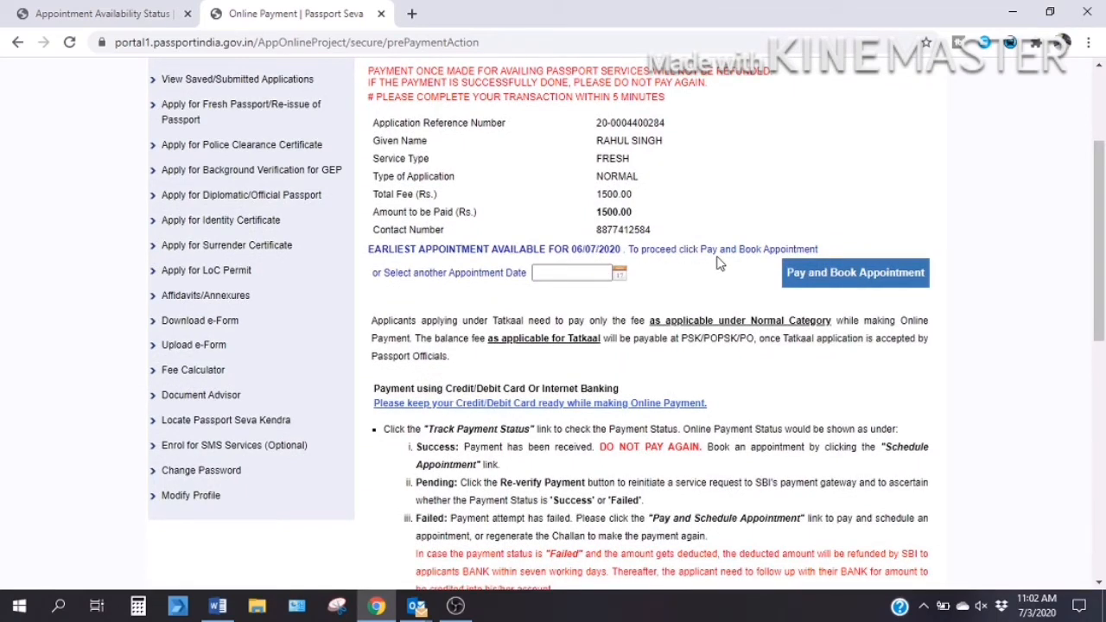
click(561, 271)
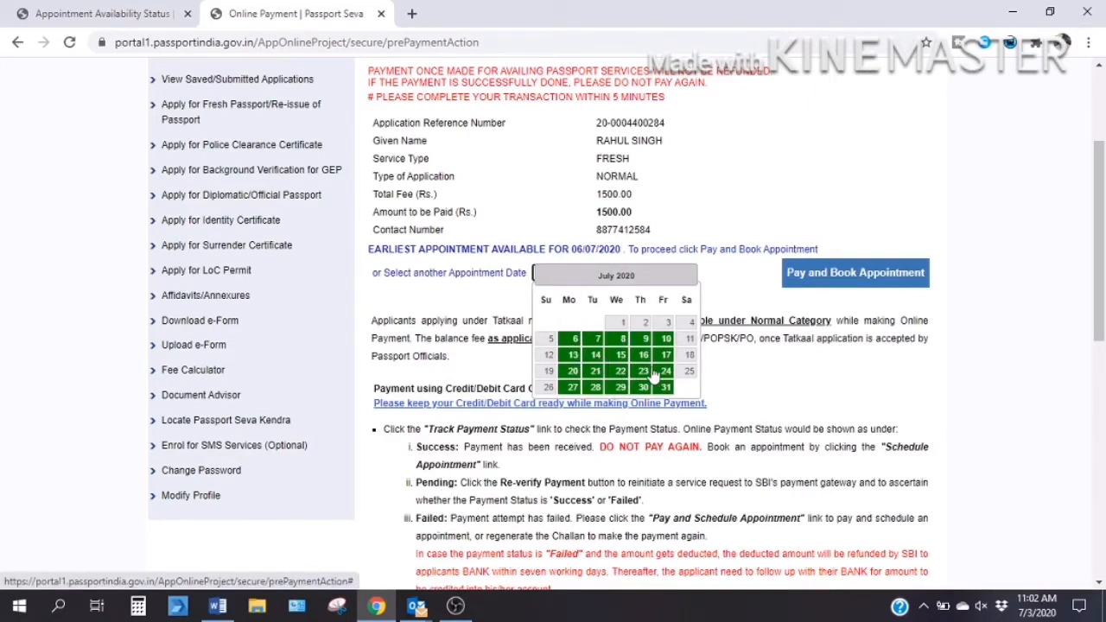
click(733, 295)
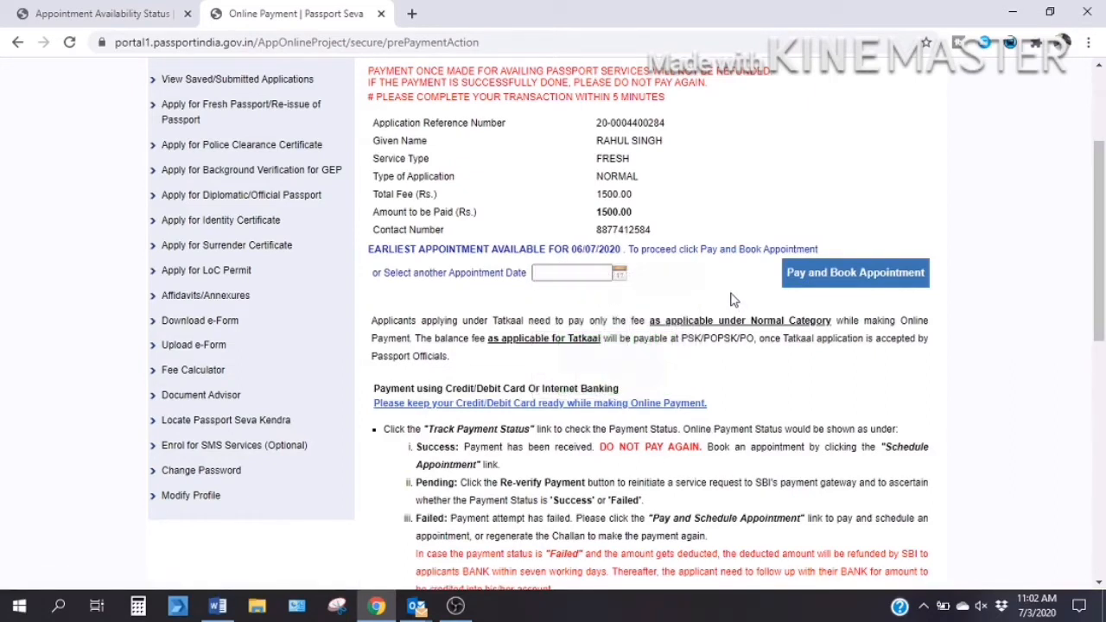
click(821, 275)
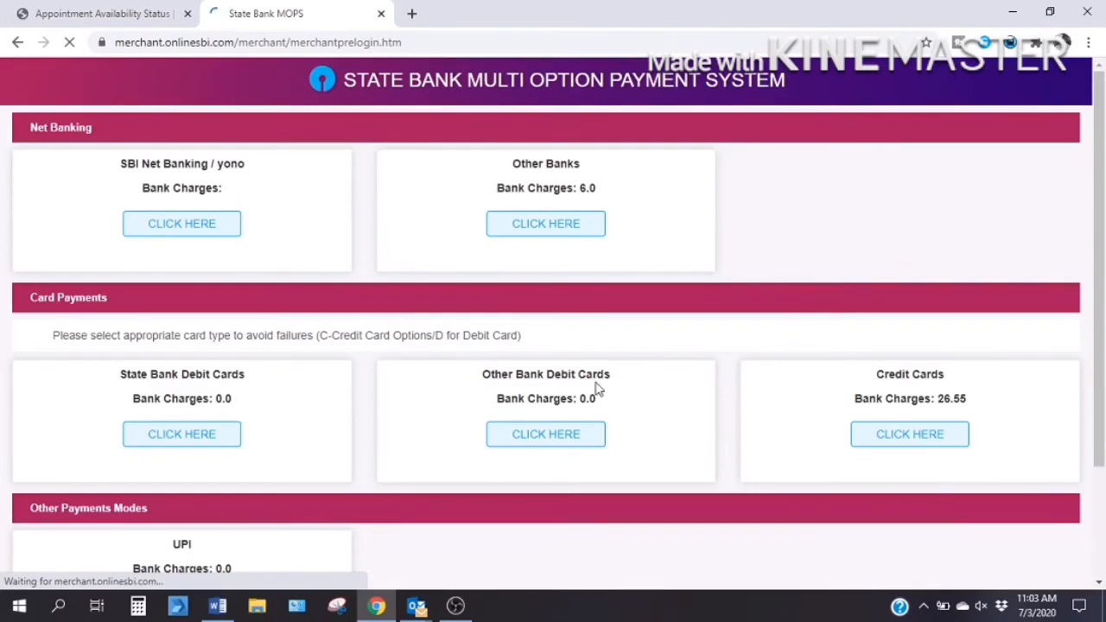
Pay with a State Bank Debit Card and confirm the 1500.00 Passport Seva fee details.
scroll(596, 389, down, 2)
scroll(596, 389, down, 2)
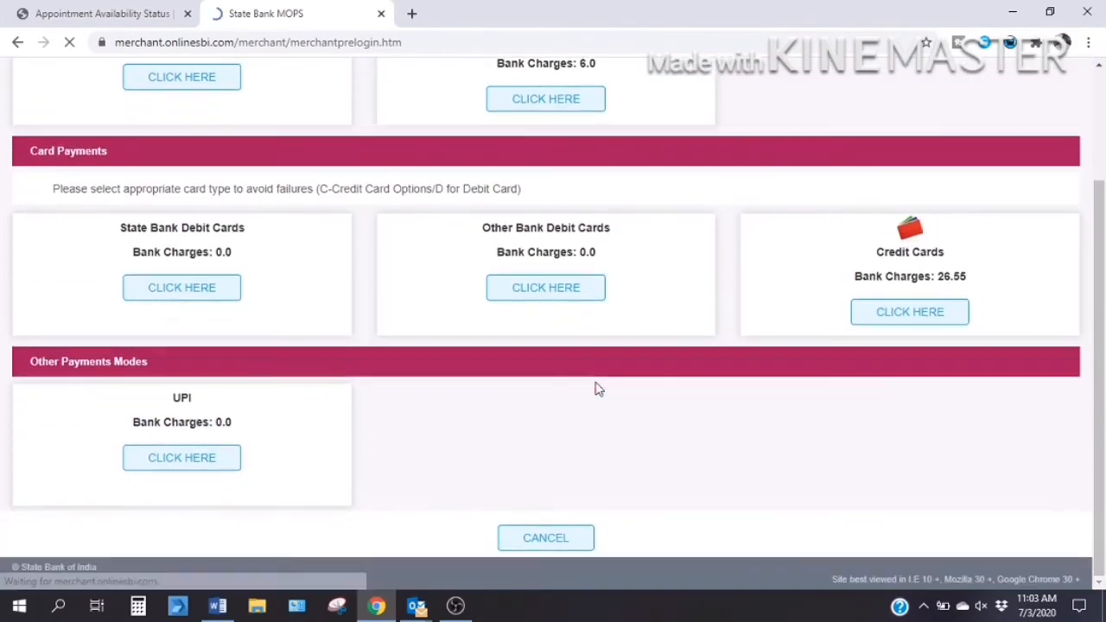
scroll(596, 389, up, 3)
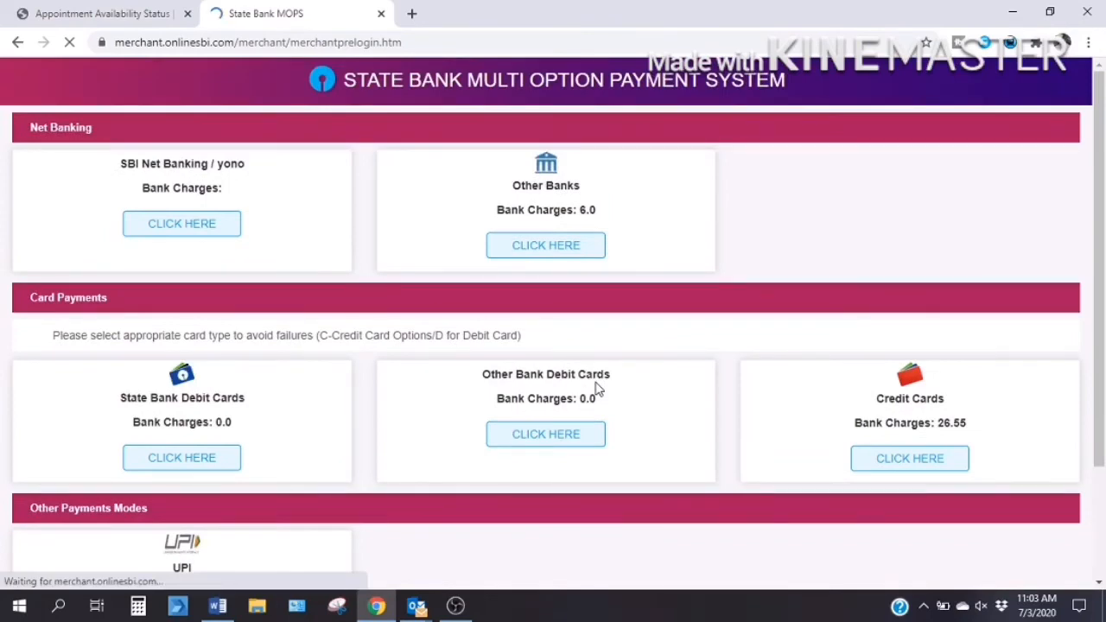
scroll(597, 389, down, 3)
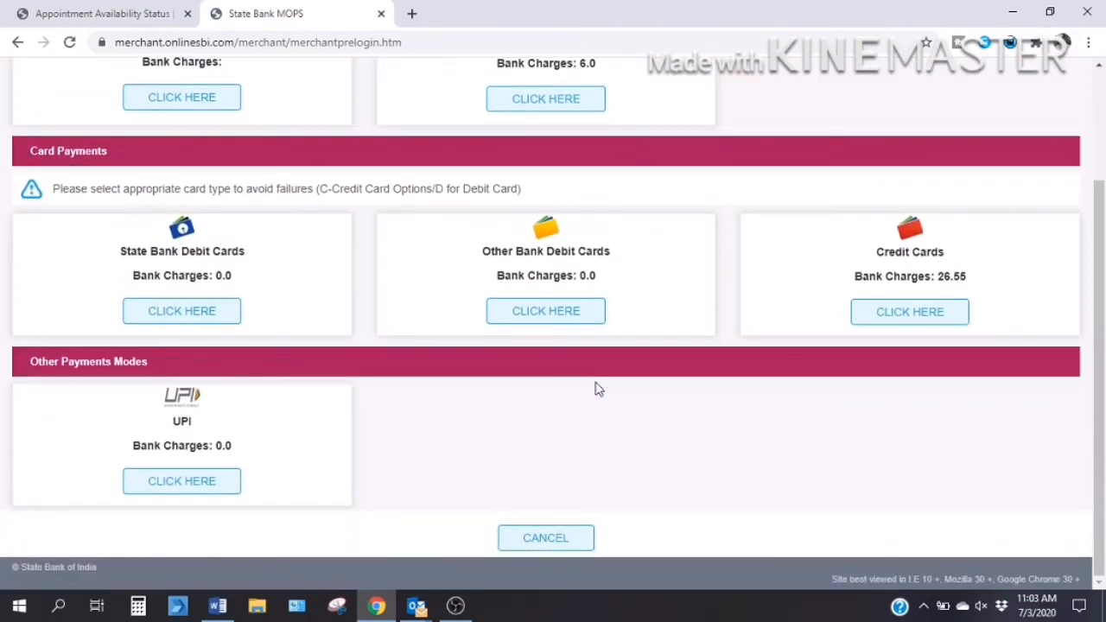
scroll(597, 389, up, 3)
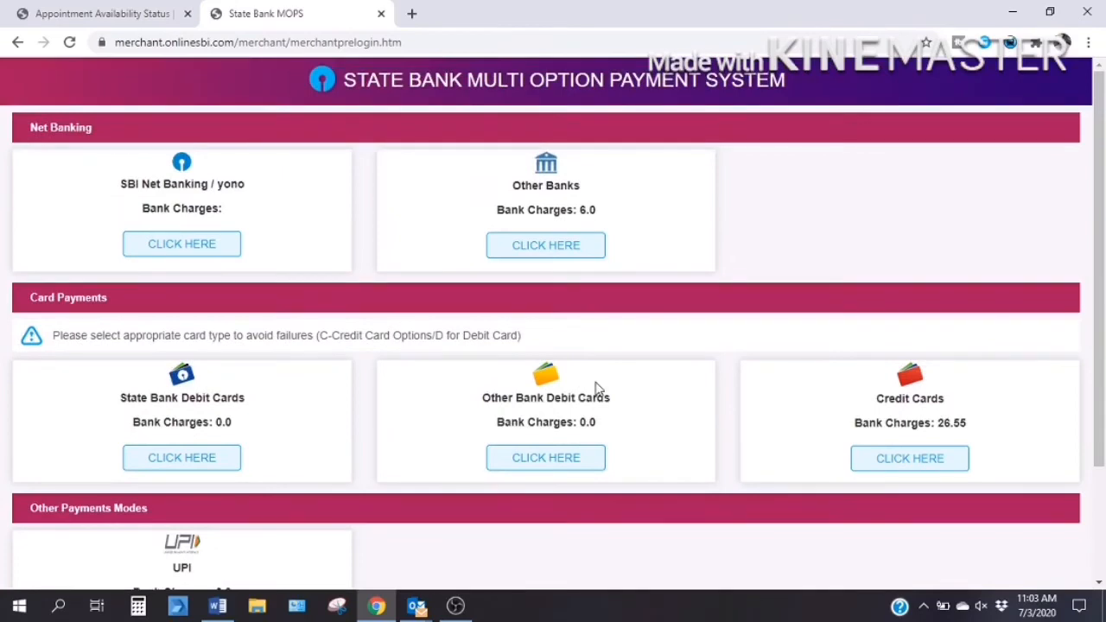
scroll(596, 389, down, 3)
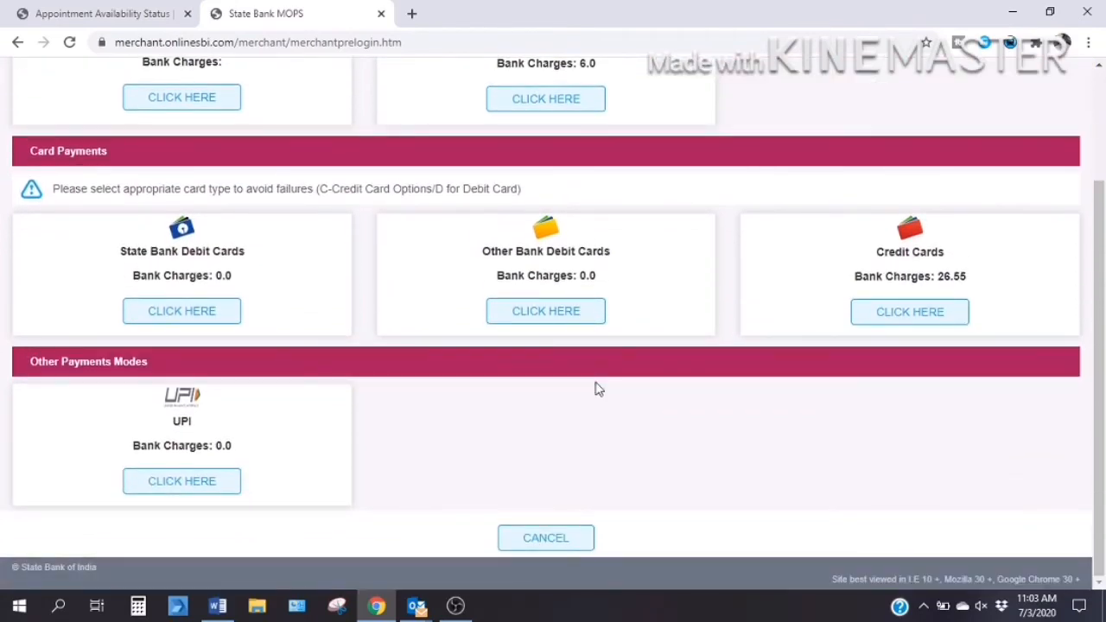
scroll(595, 389, up, 3)
scroll(595, 389, down, 3)
scroll(595, 389, up, 3)
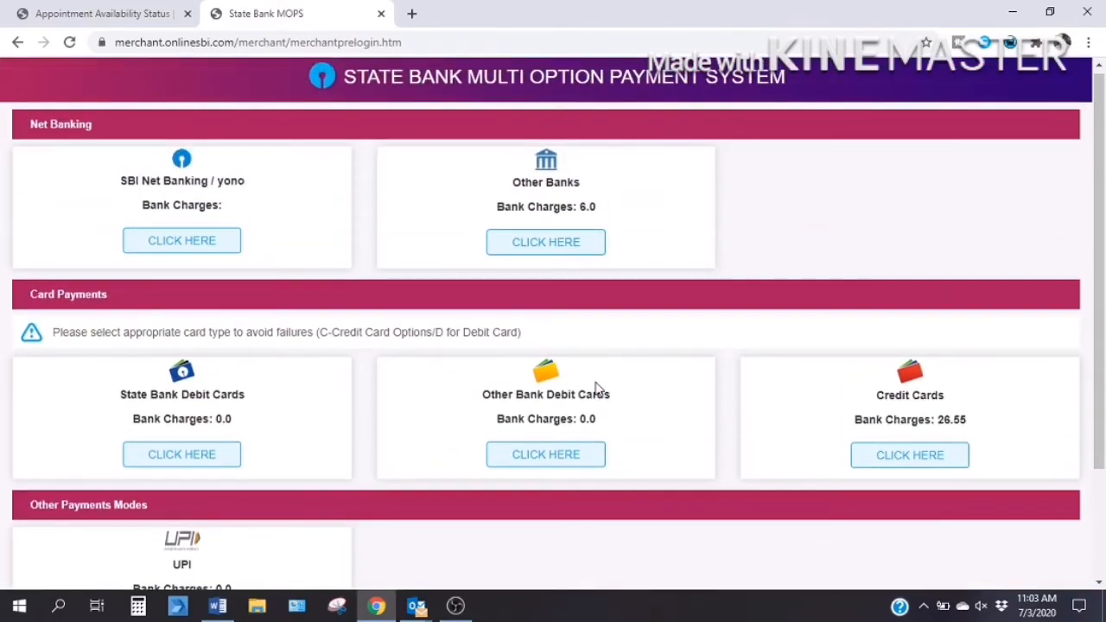
scroll(603, 388, up, 1)
scroll(604, 394, down, 1)
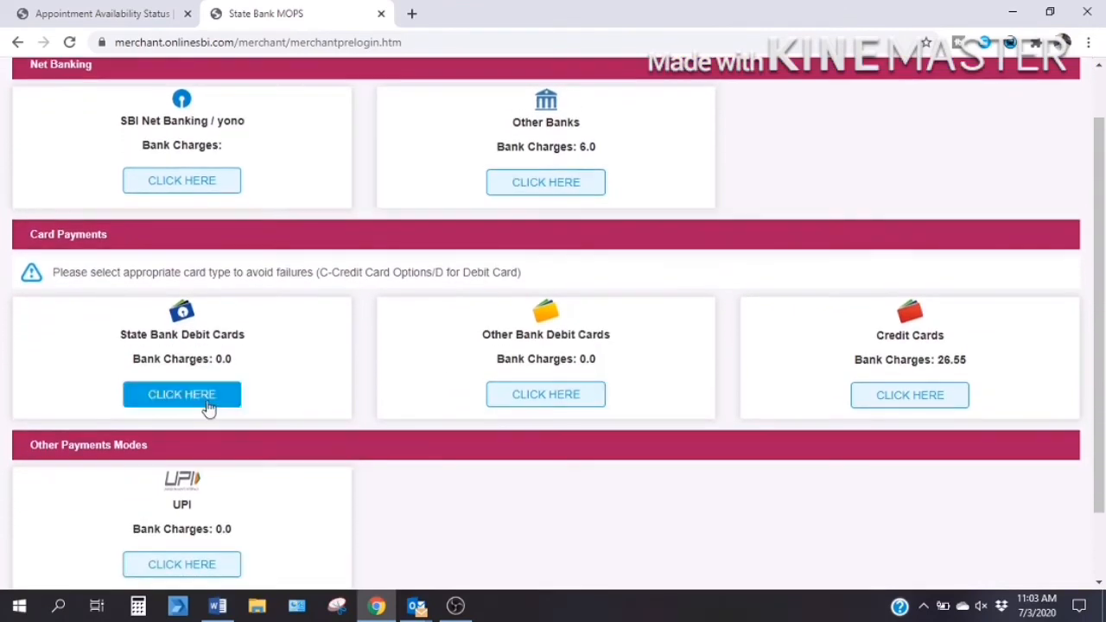
click(182, 398)
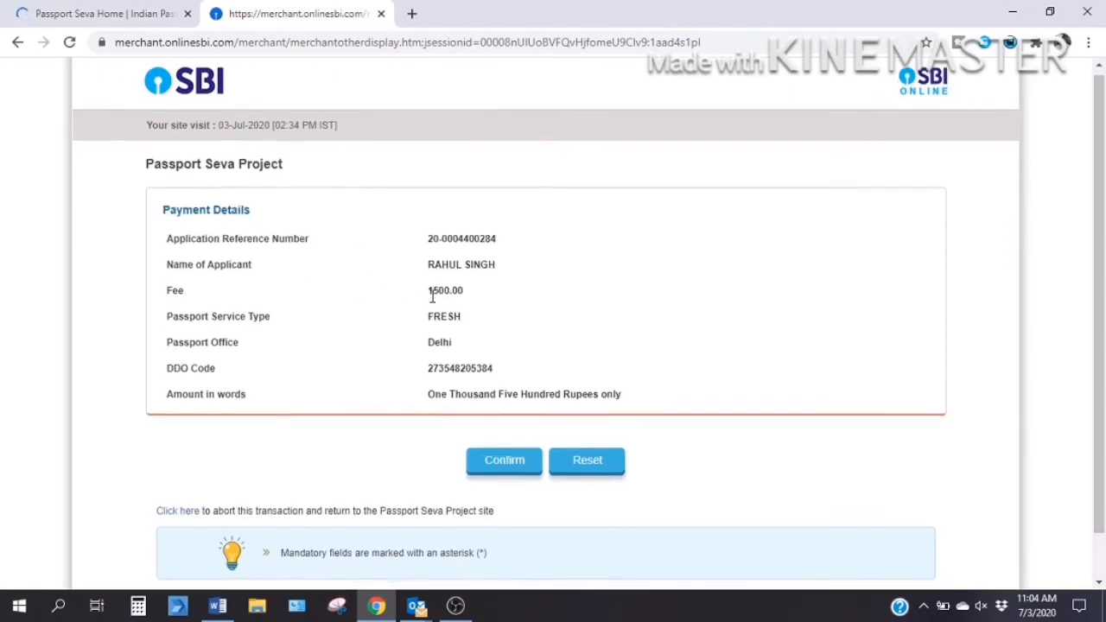
scroll(432, 296, down, 1)
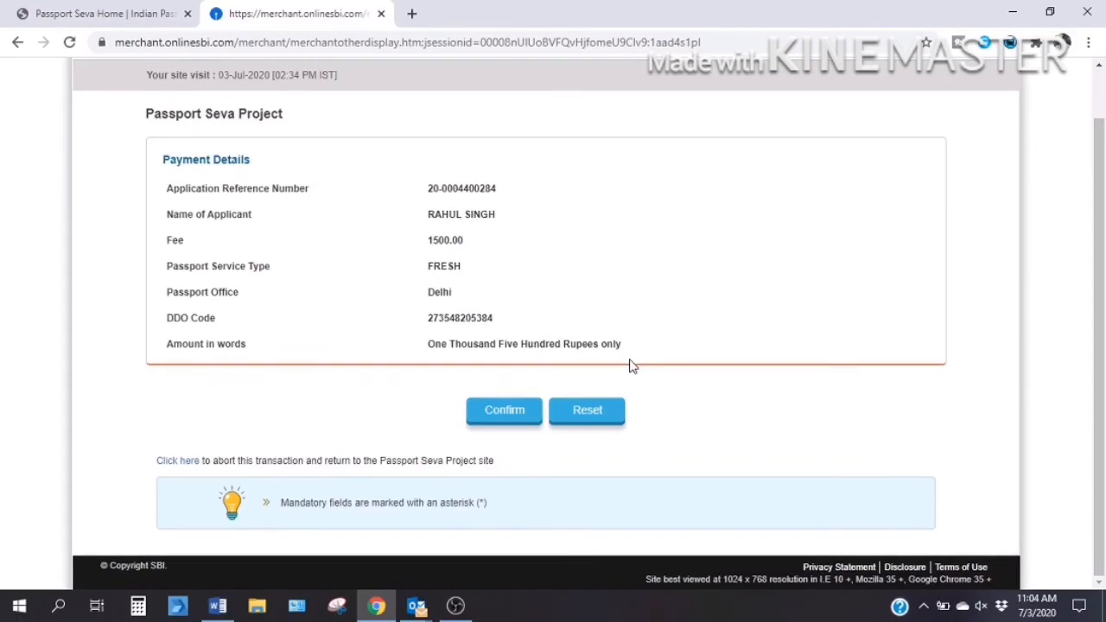
click(505, 414)
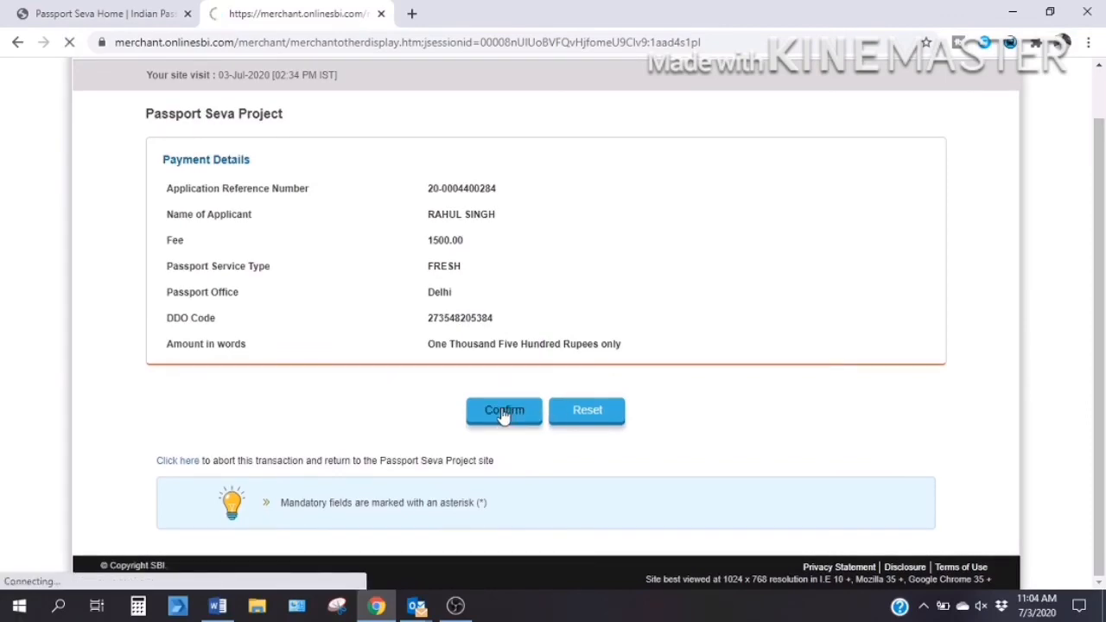